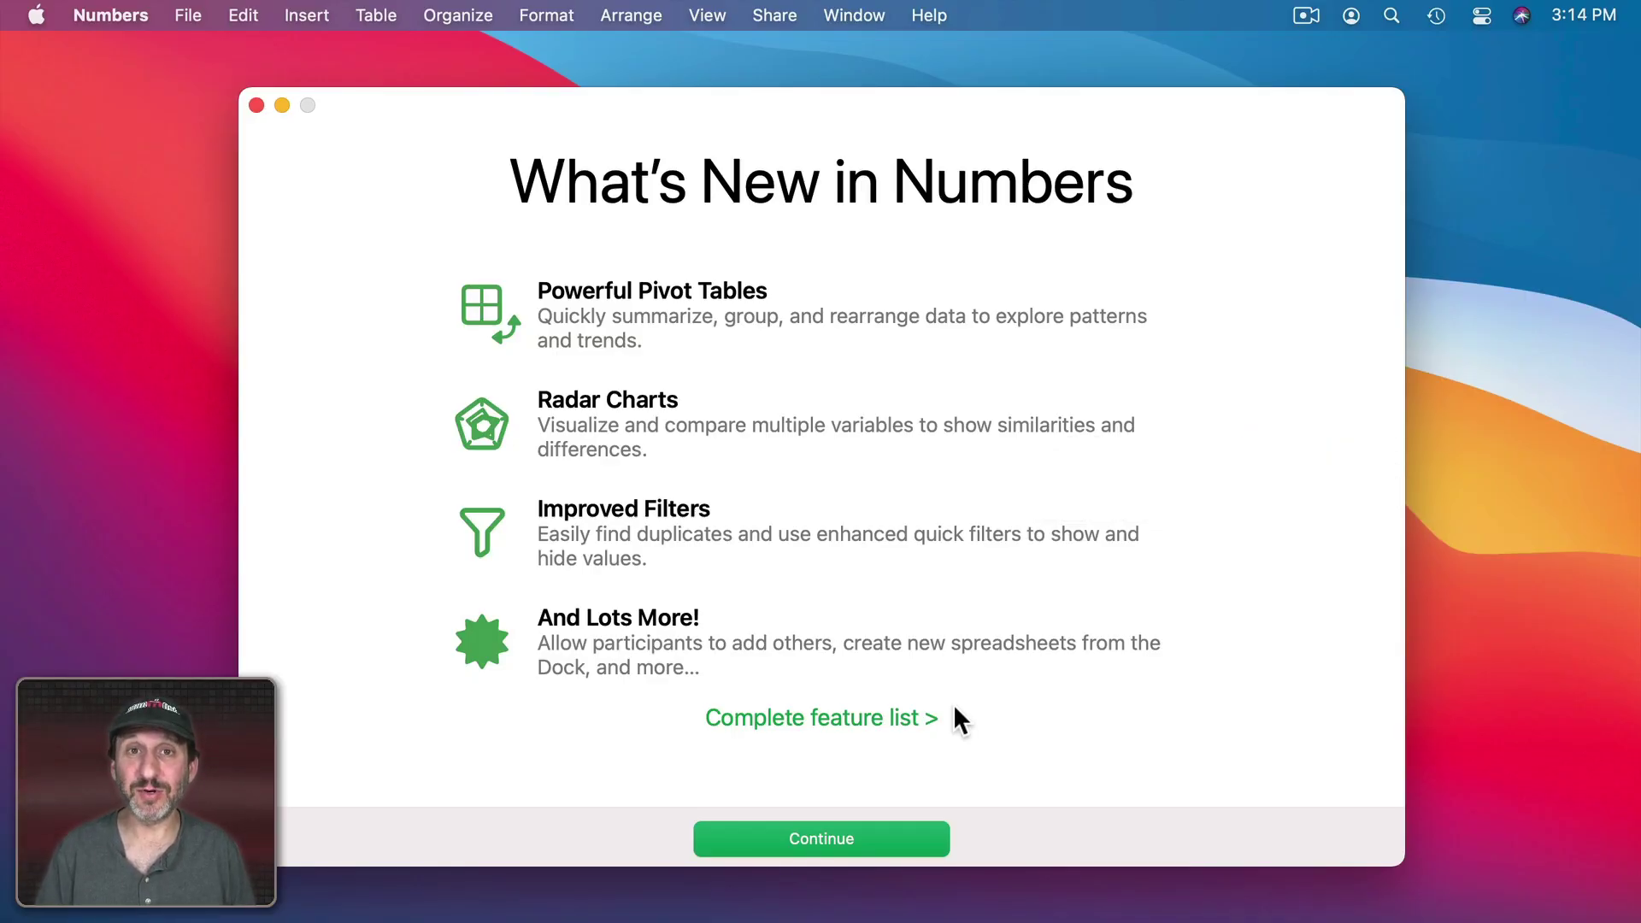
- Check the Numbers version under About Numbers, then dismiss What's New to reach Pivot Examples
click(110, 16)
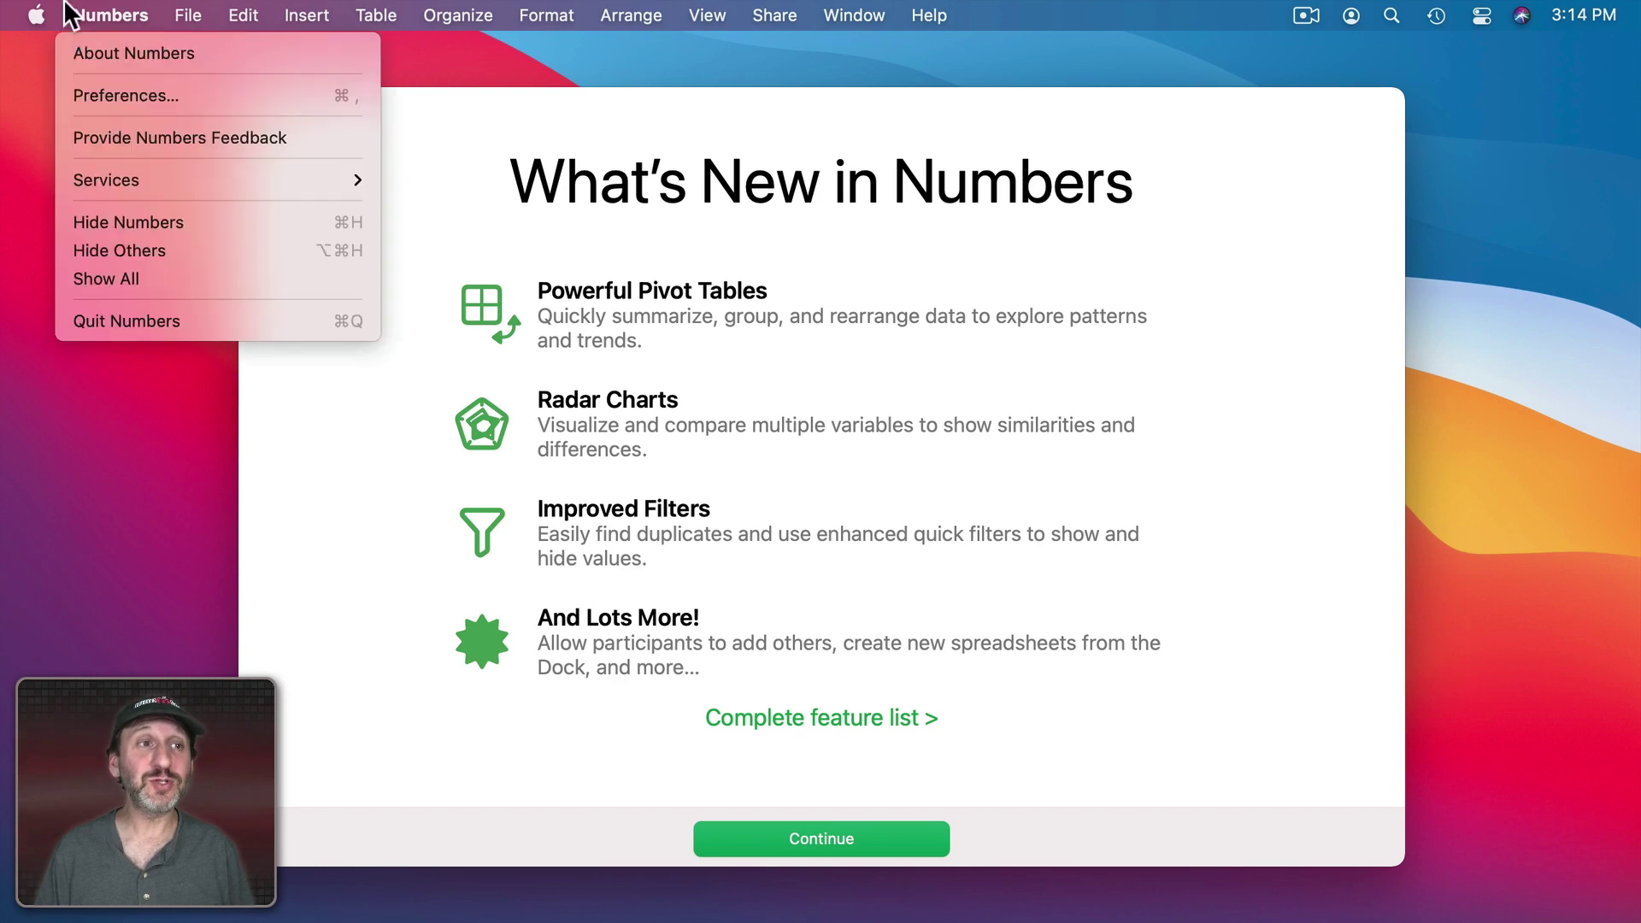
click(103, 51)
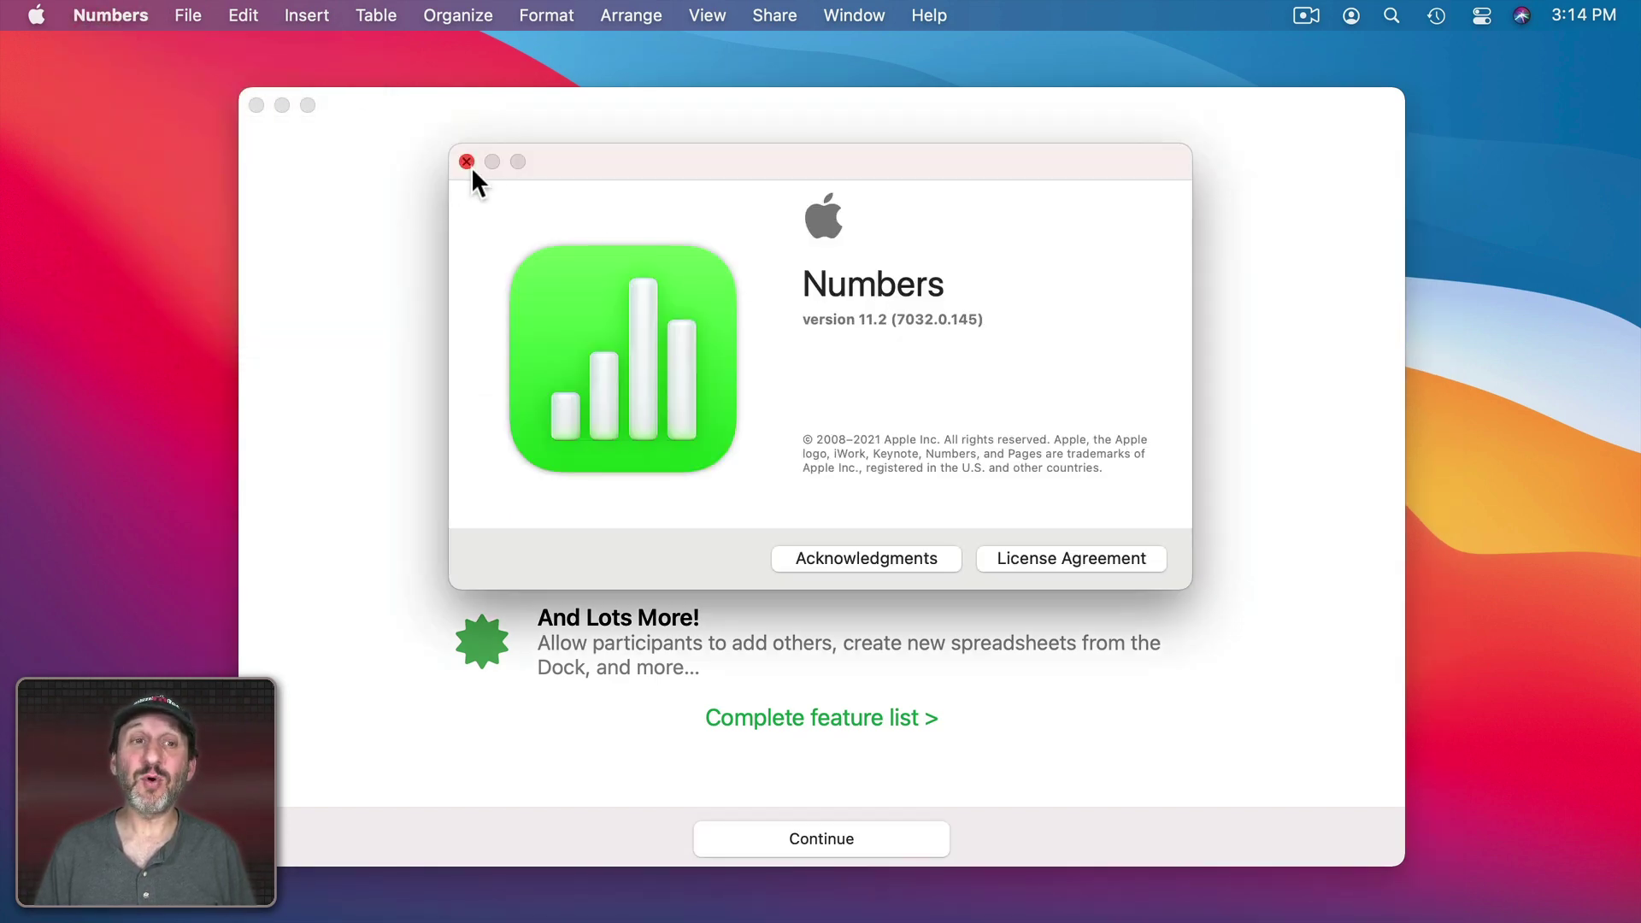
click(466, 163)
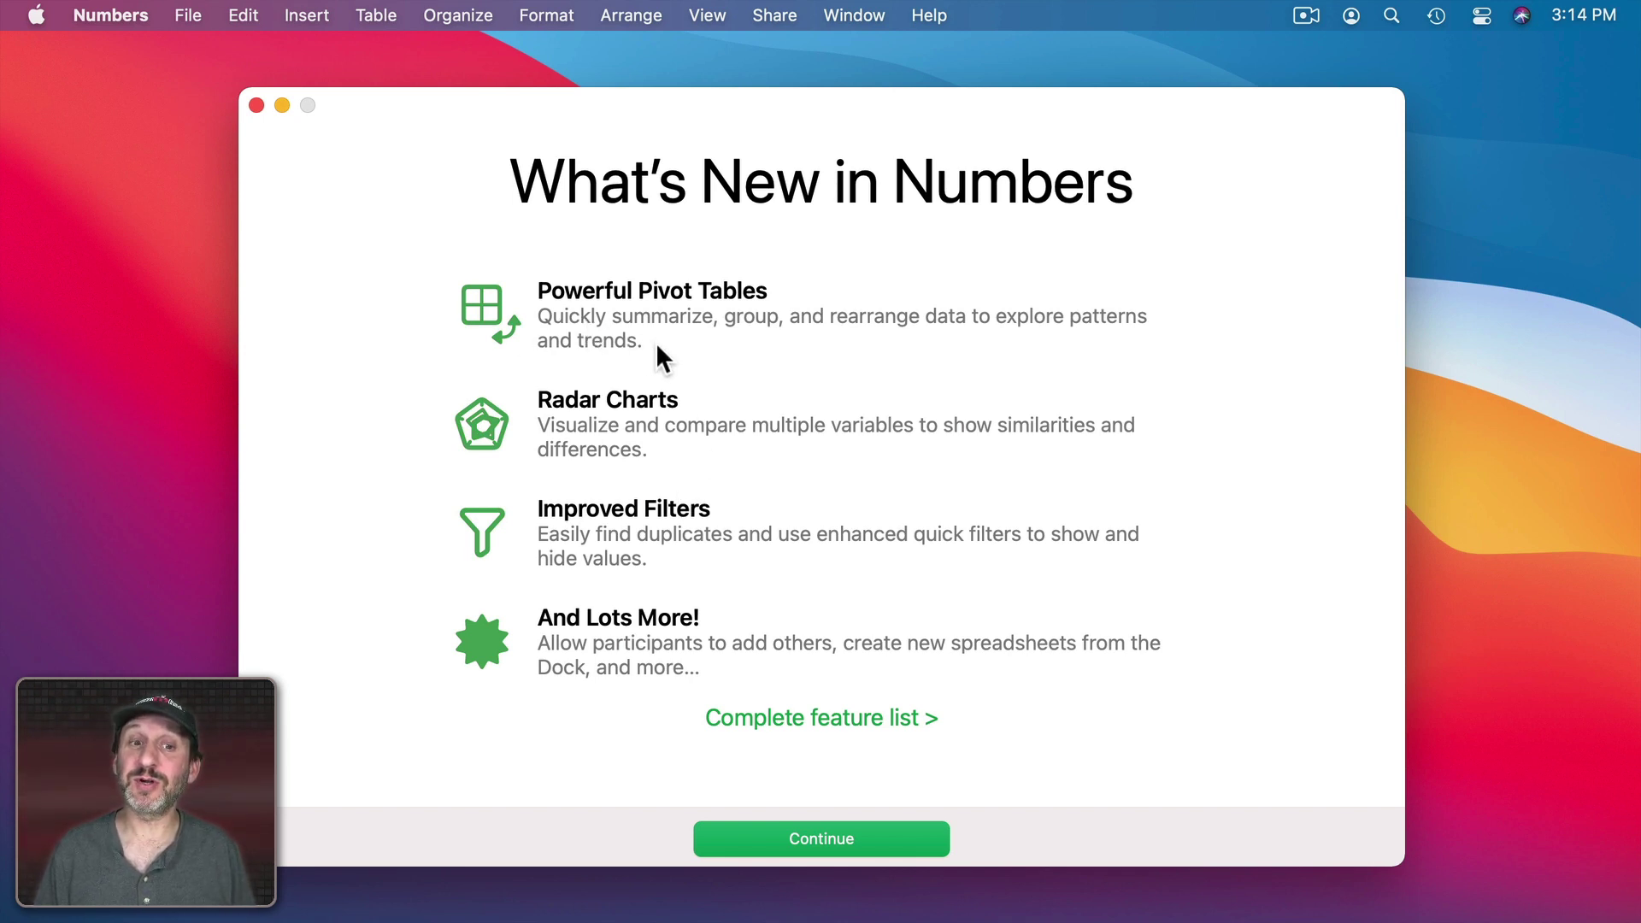
click(821, 838)
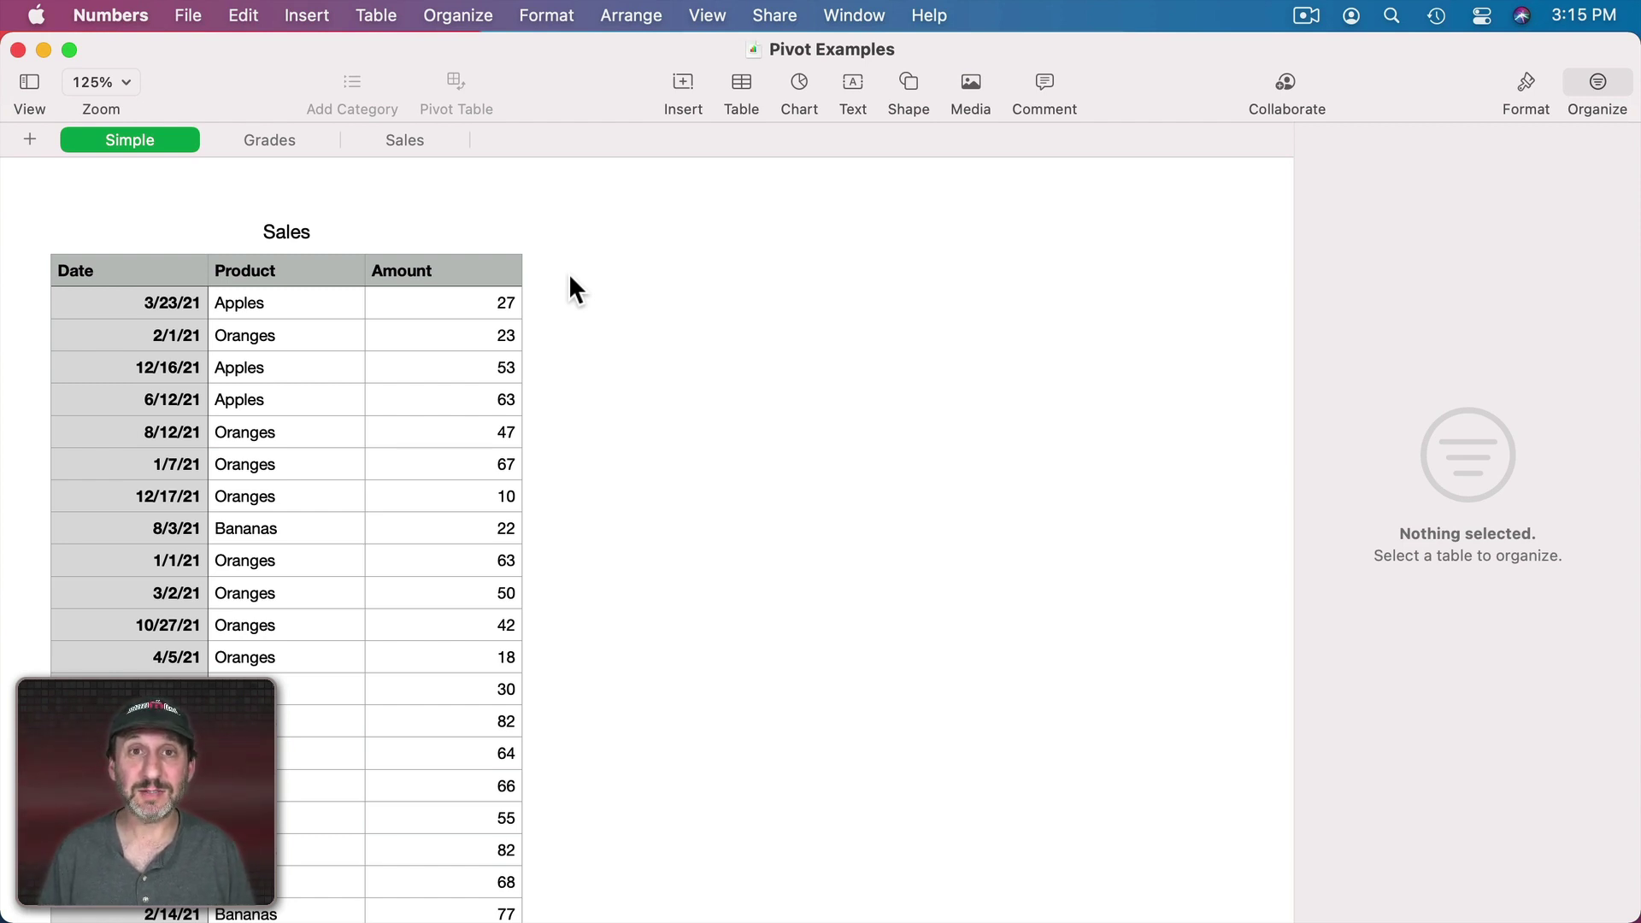
- Select the Sales table via its Date header and cells A2, B2 and C2
click(111, 279)
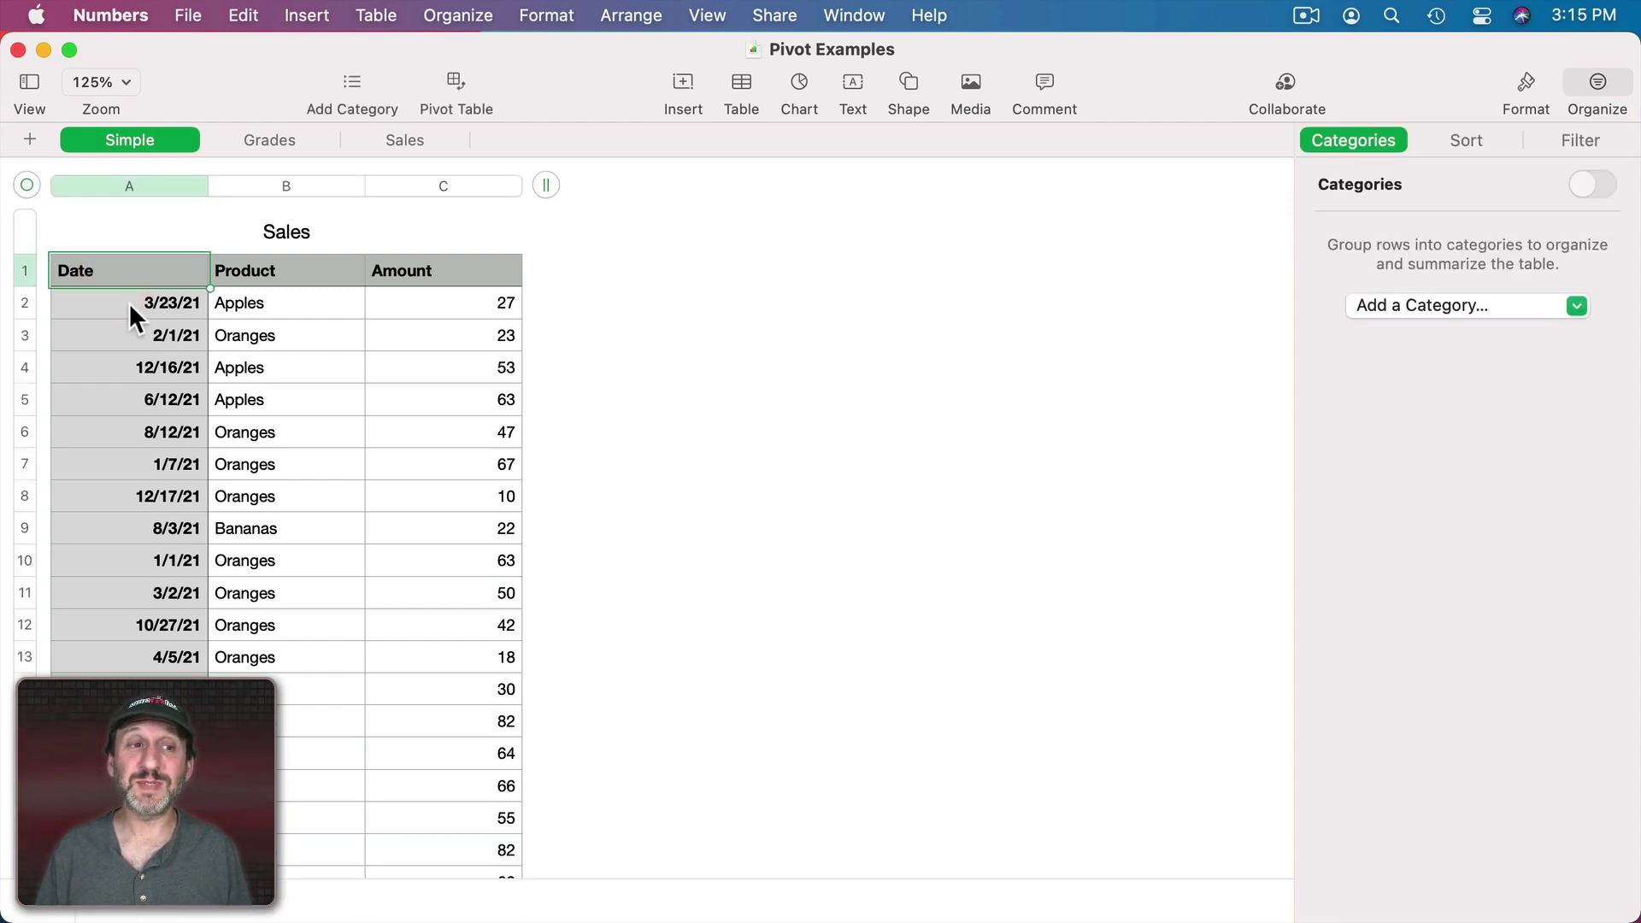
click(121, 300)
click(247, 303)
click(407, 317)
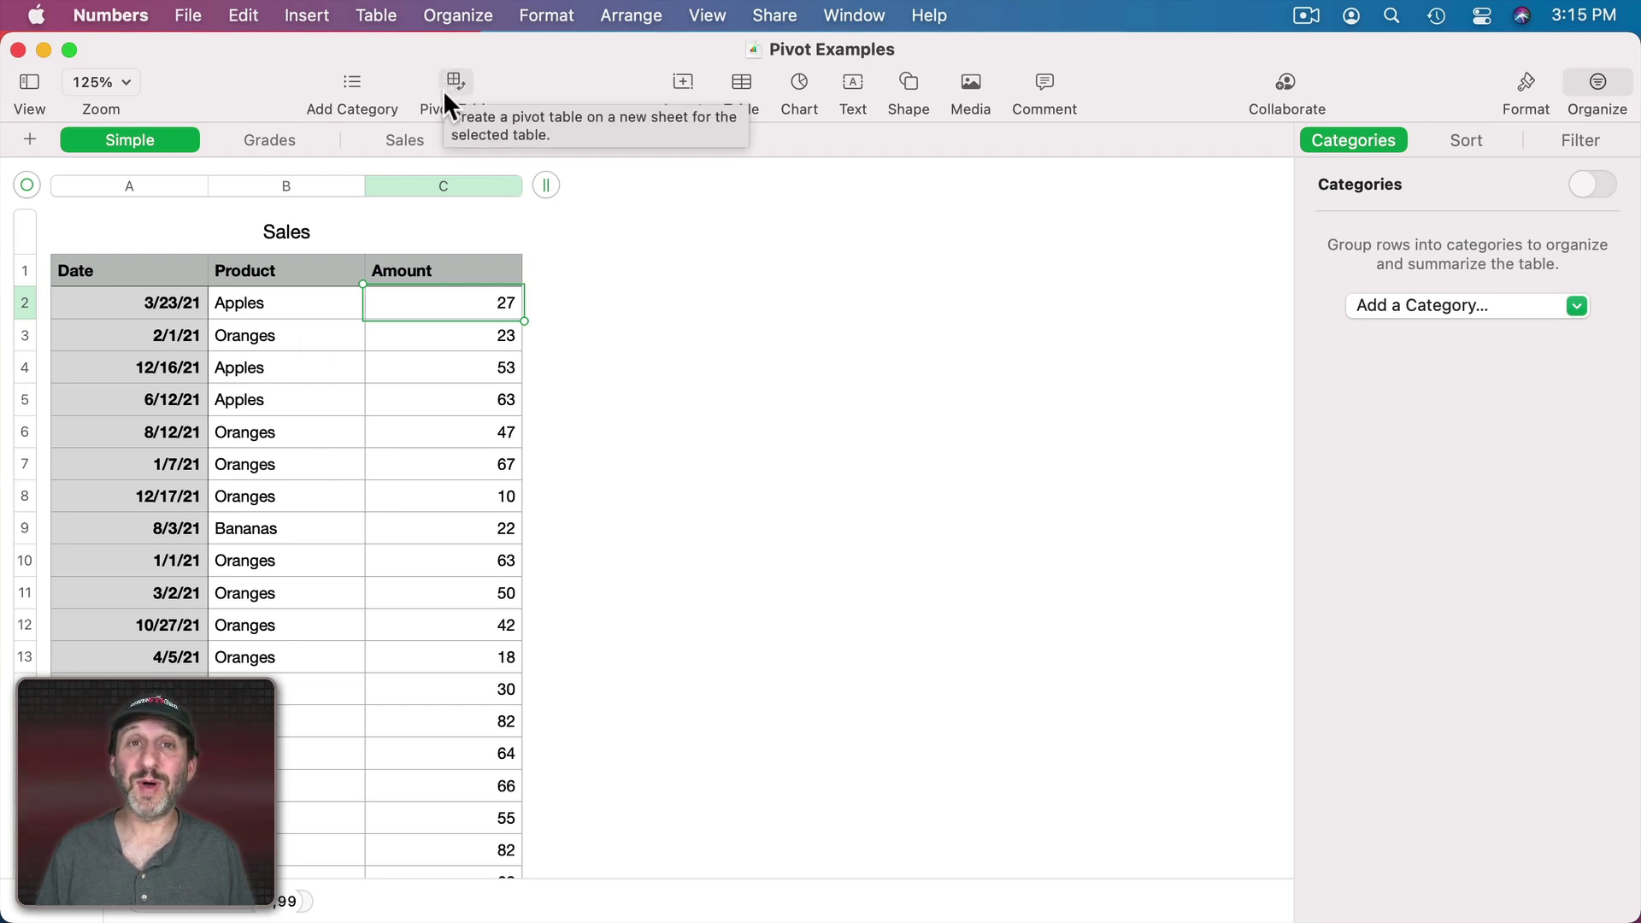
- Create a Sales Pivot table on the current sheet from the Sales data
click(458, 15)
mouse_move(495, 432)
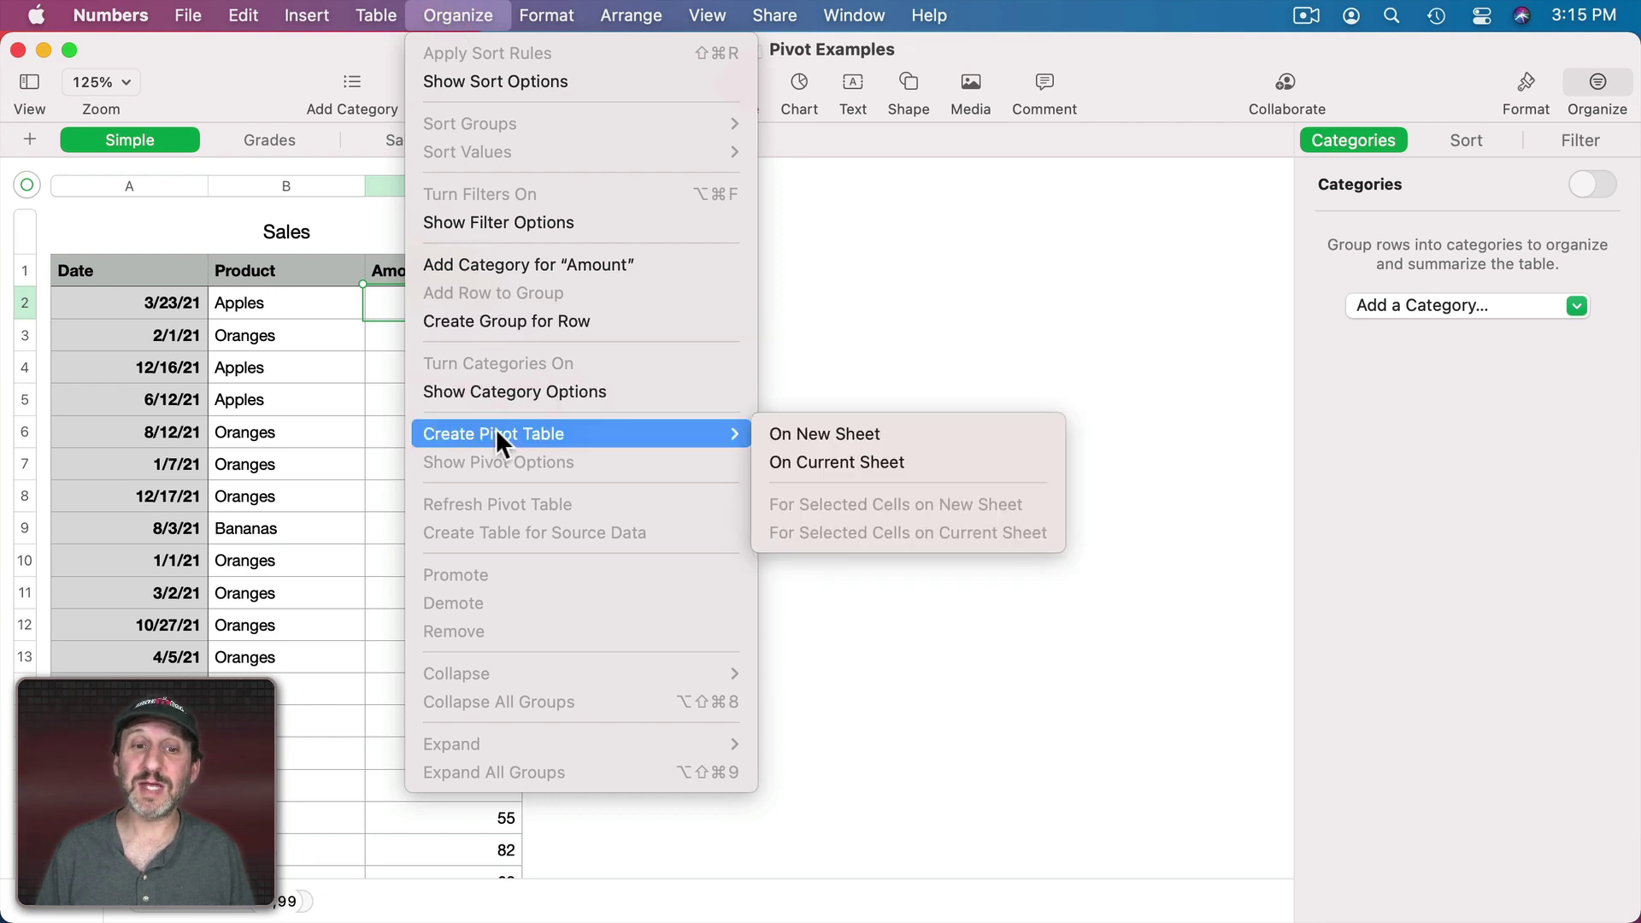
click(819, 459)
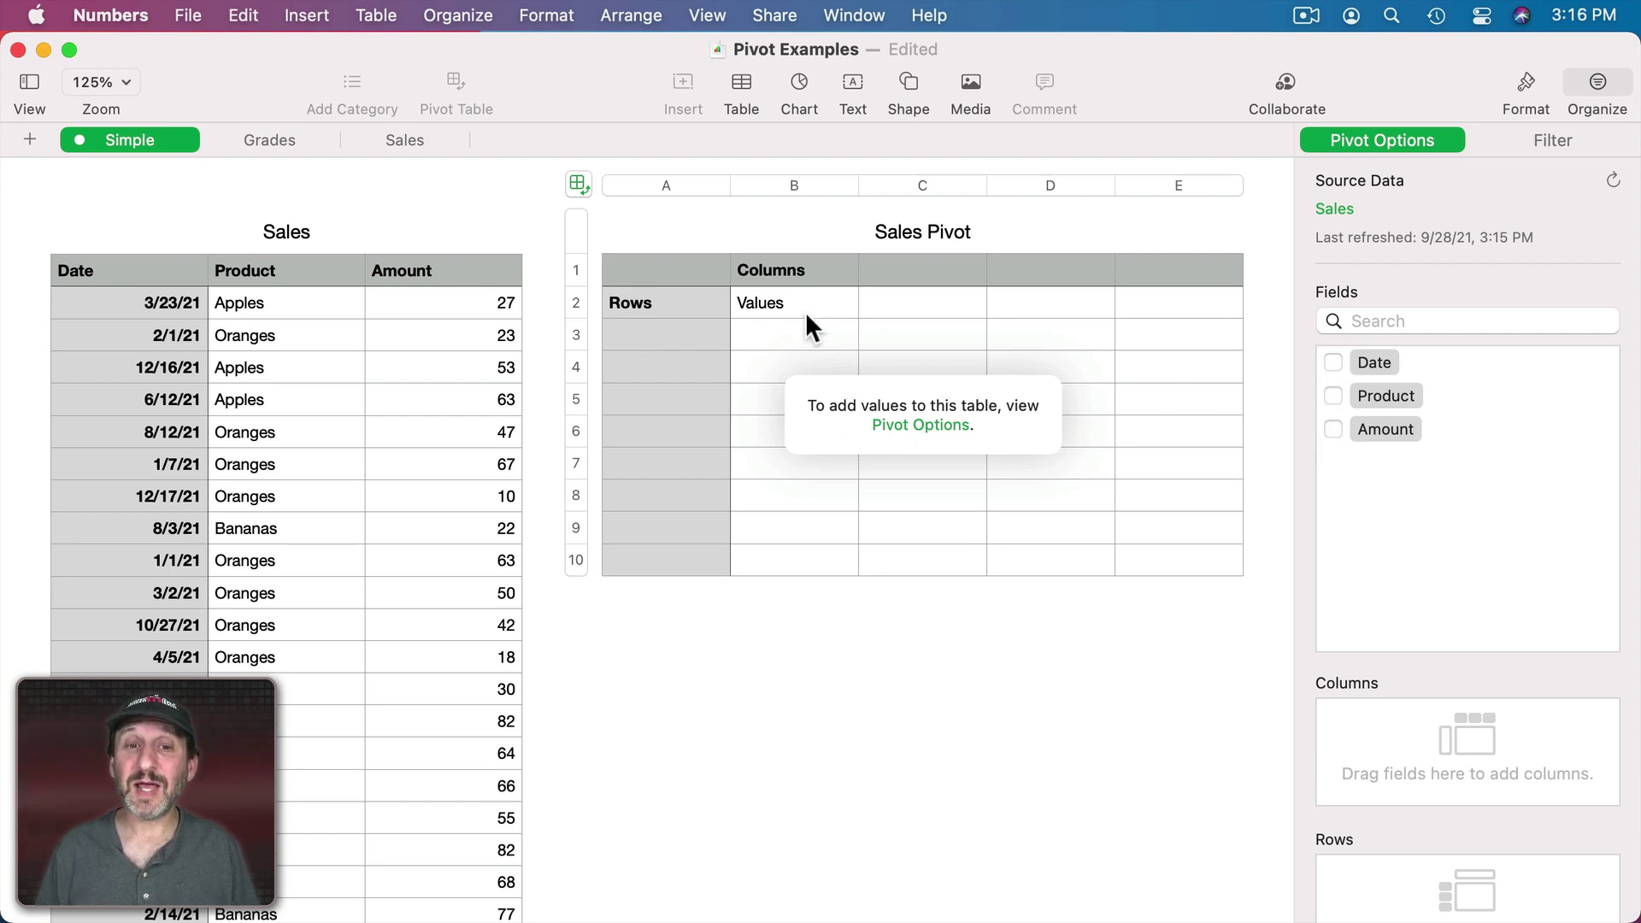
- Add Amount as values and Product as rows: Apples 900, Bananas 1096, Oranges 1050
click(1335, 430)
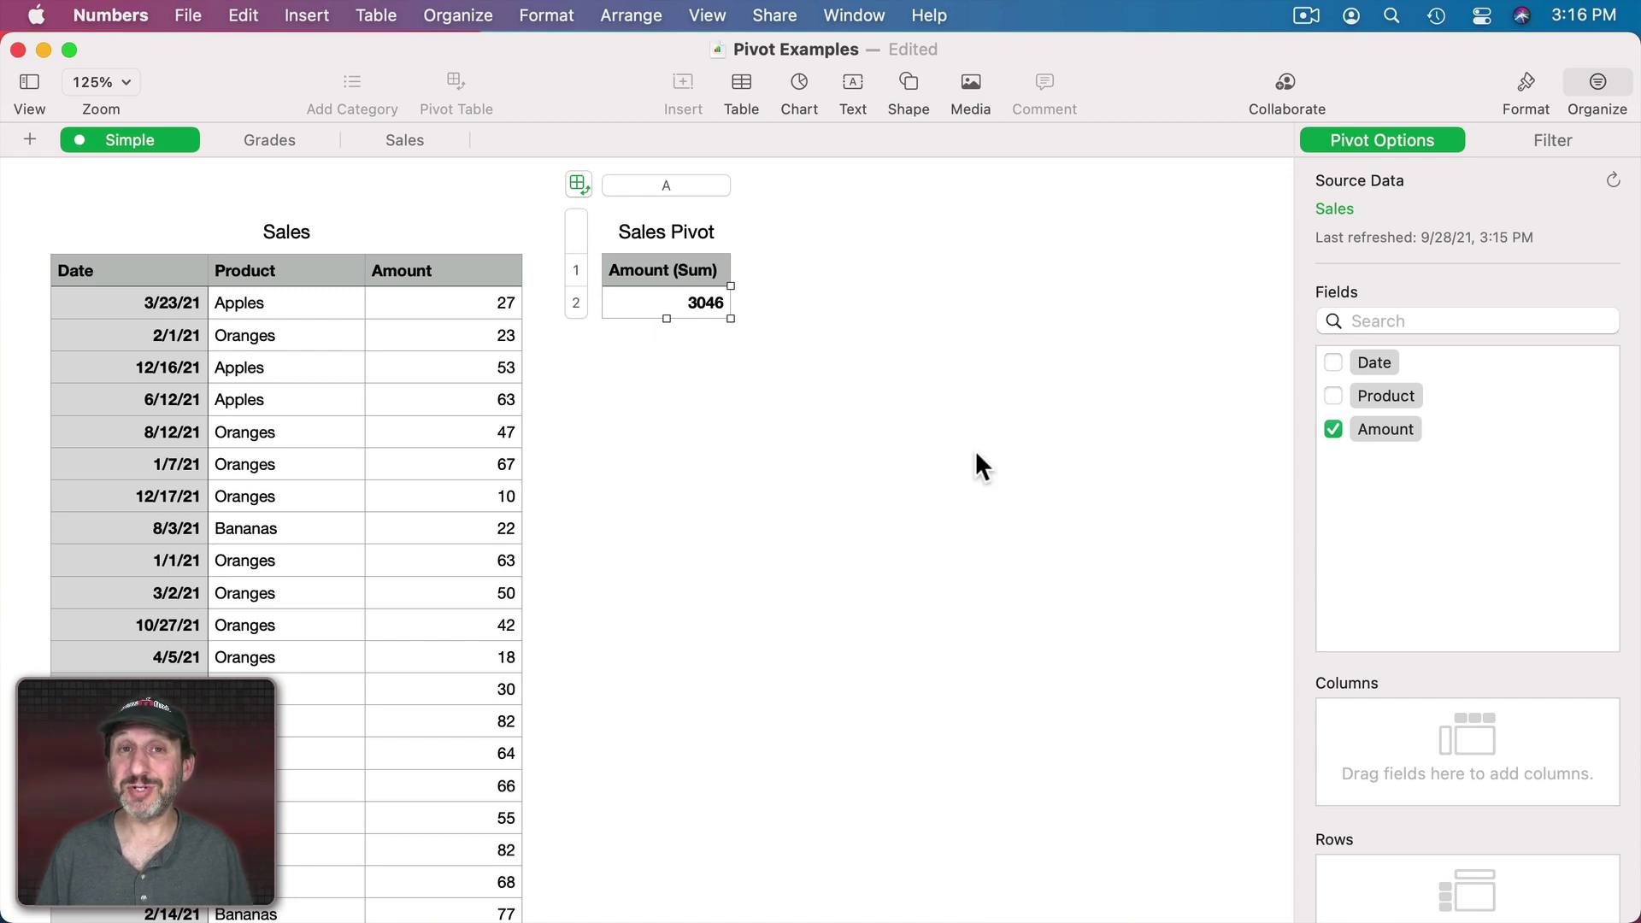
click(1332, 395)
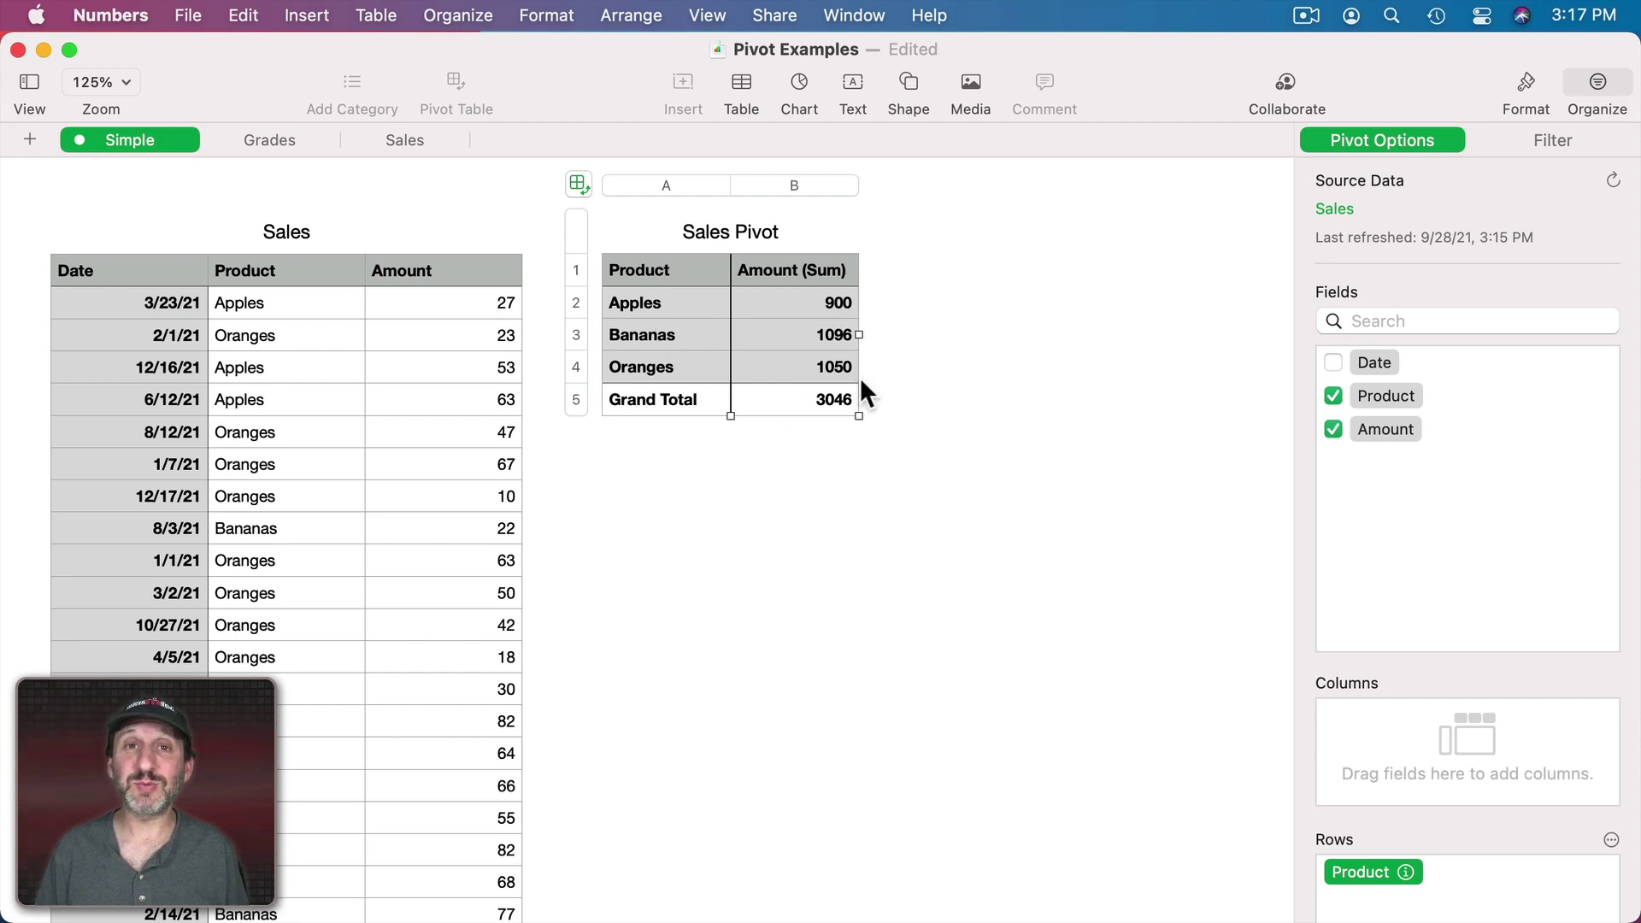
scroll(1419, 817, down, 5)
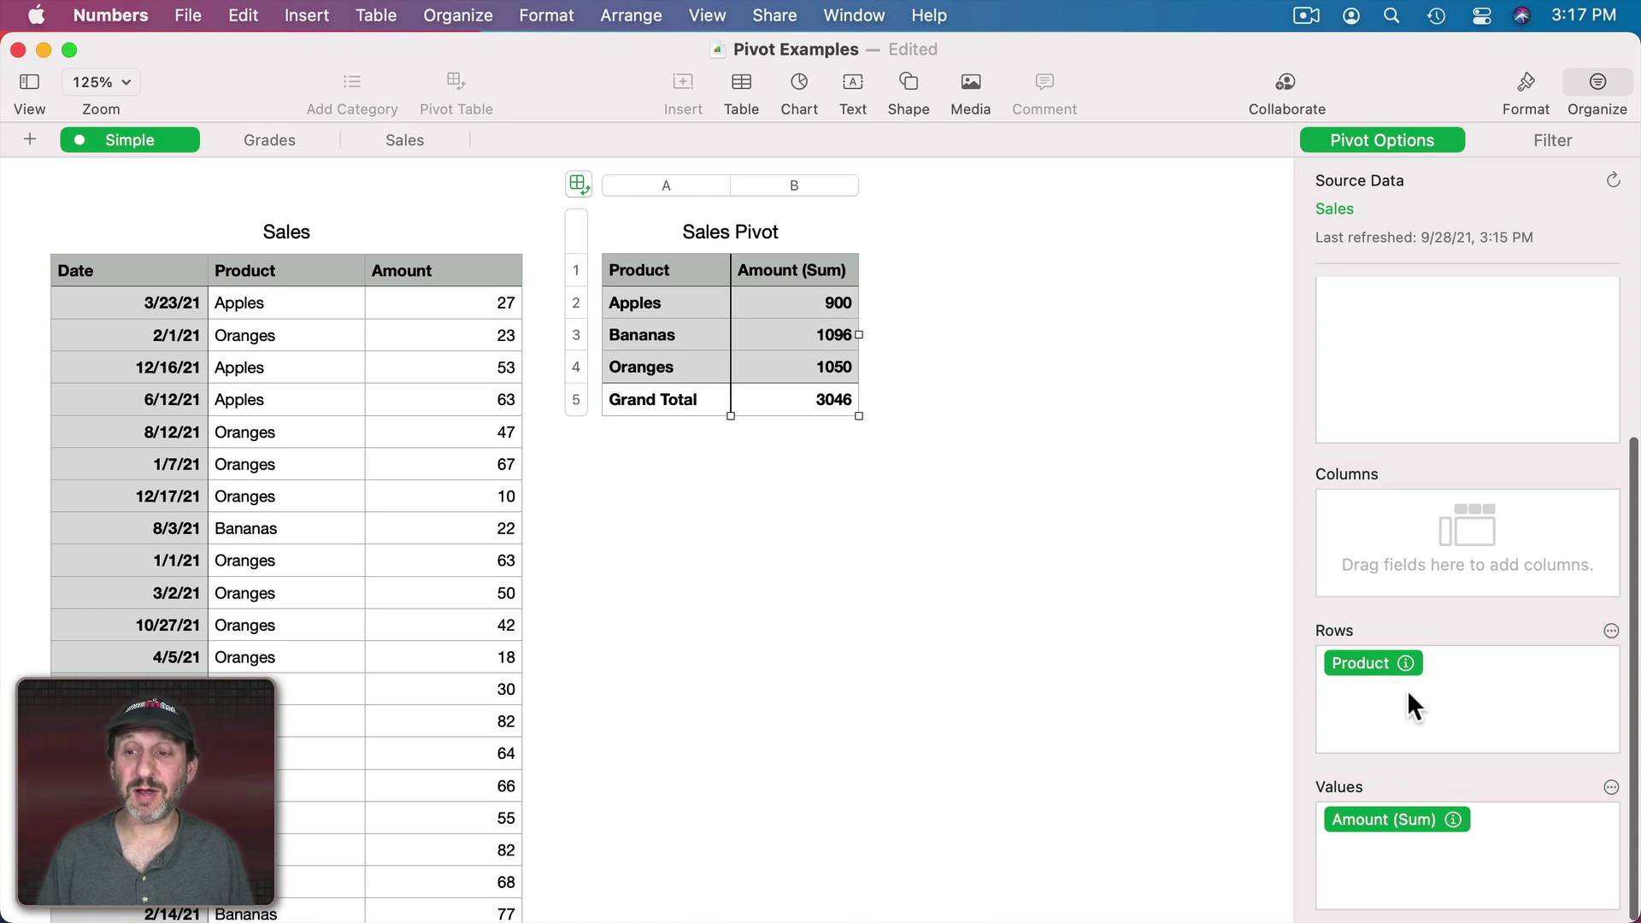
click(1453, 818)
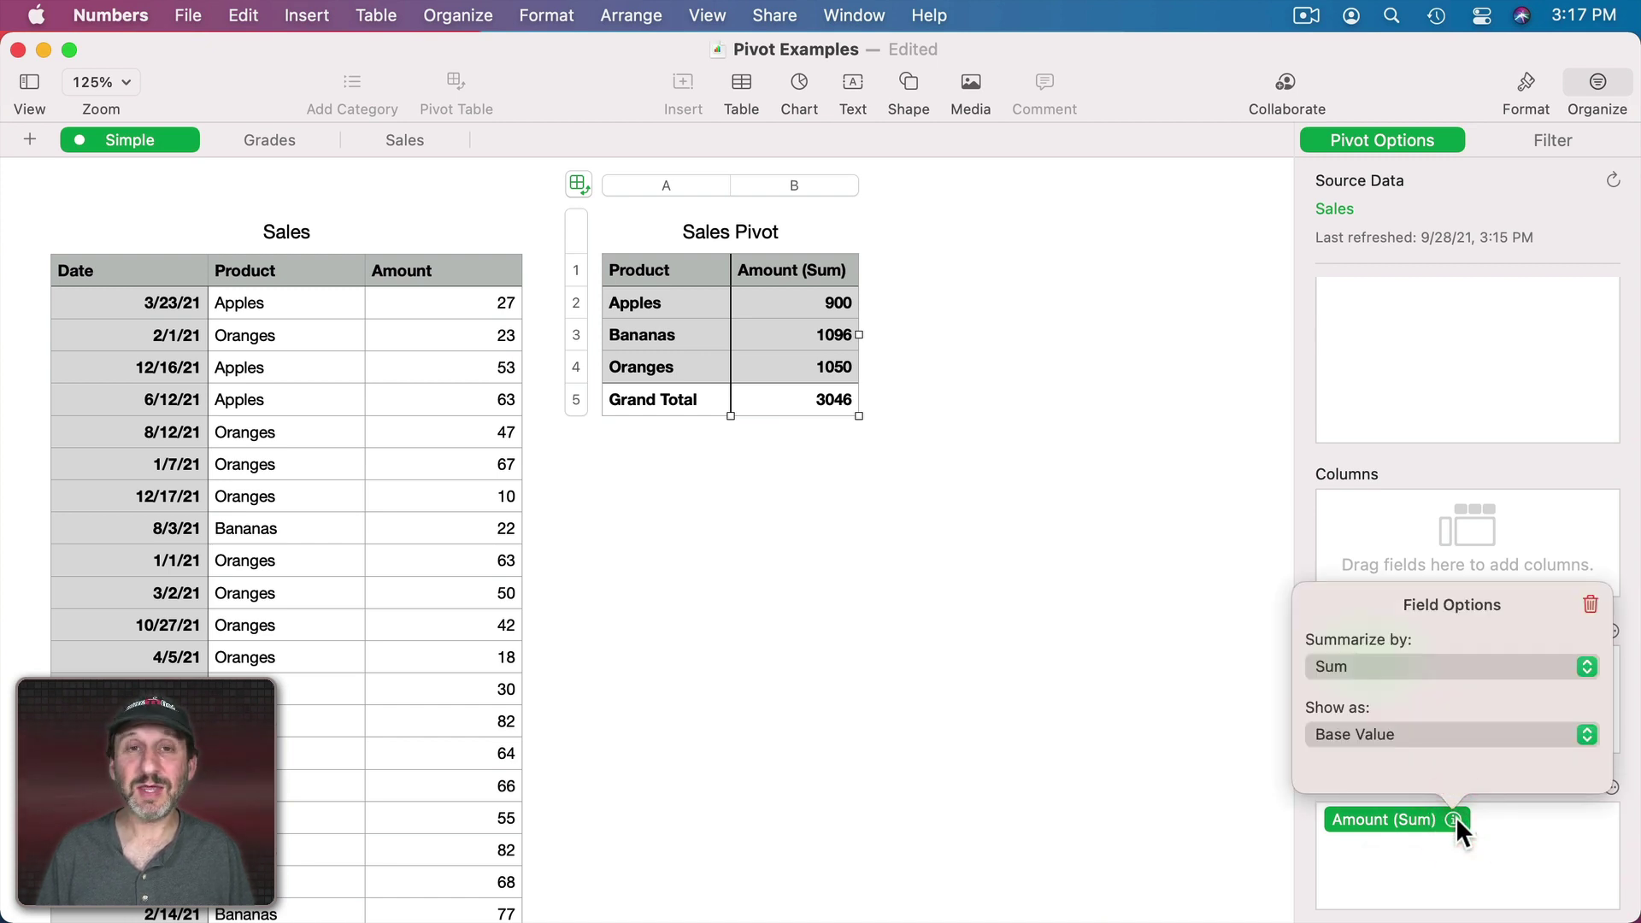
click(1386, 665)
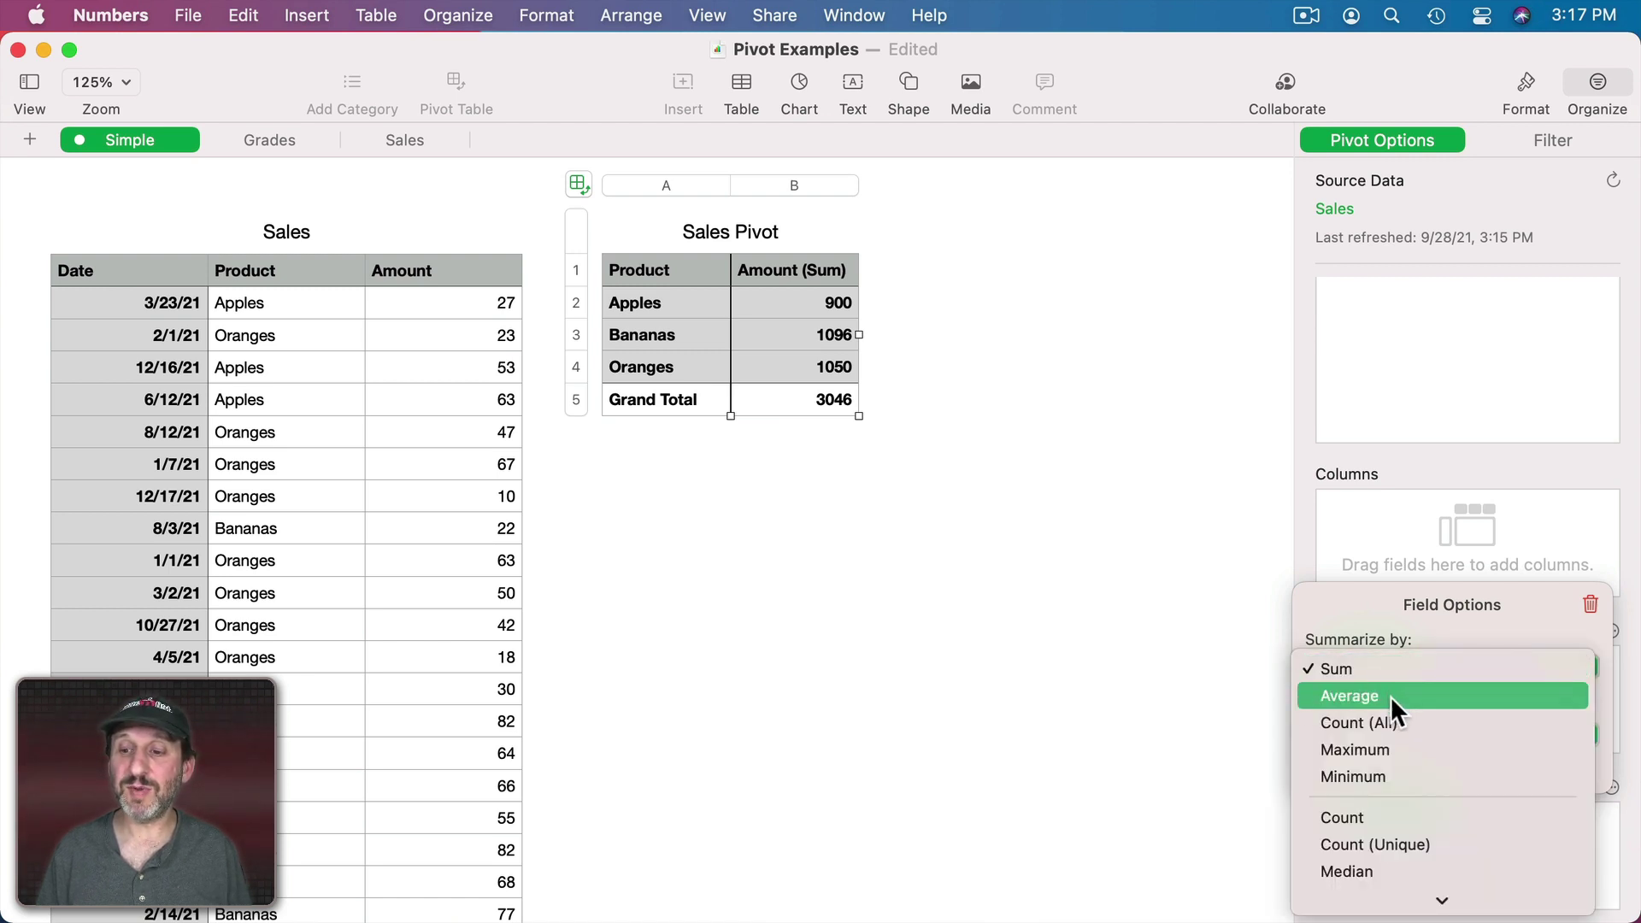
click(1389, 695)
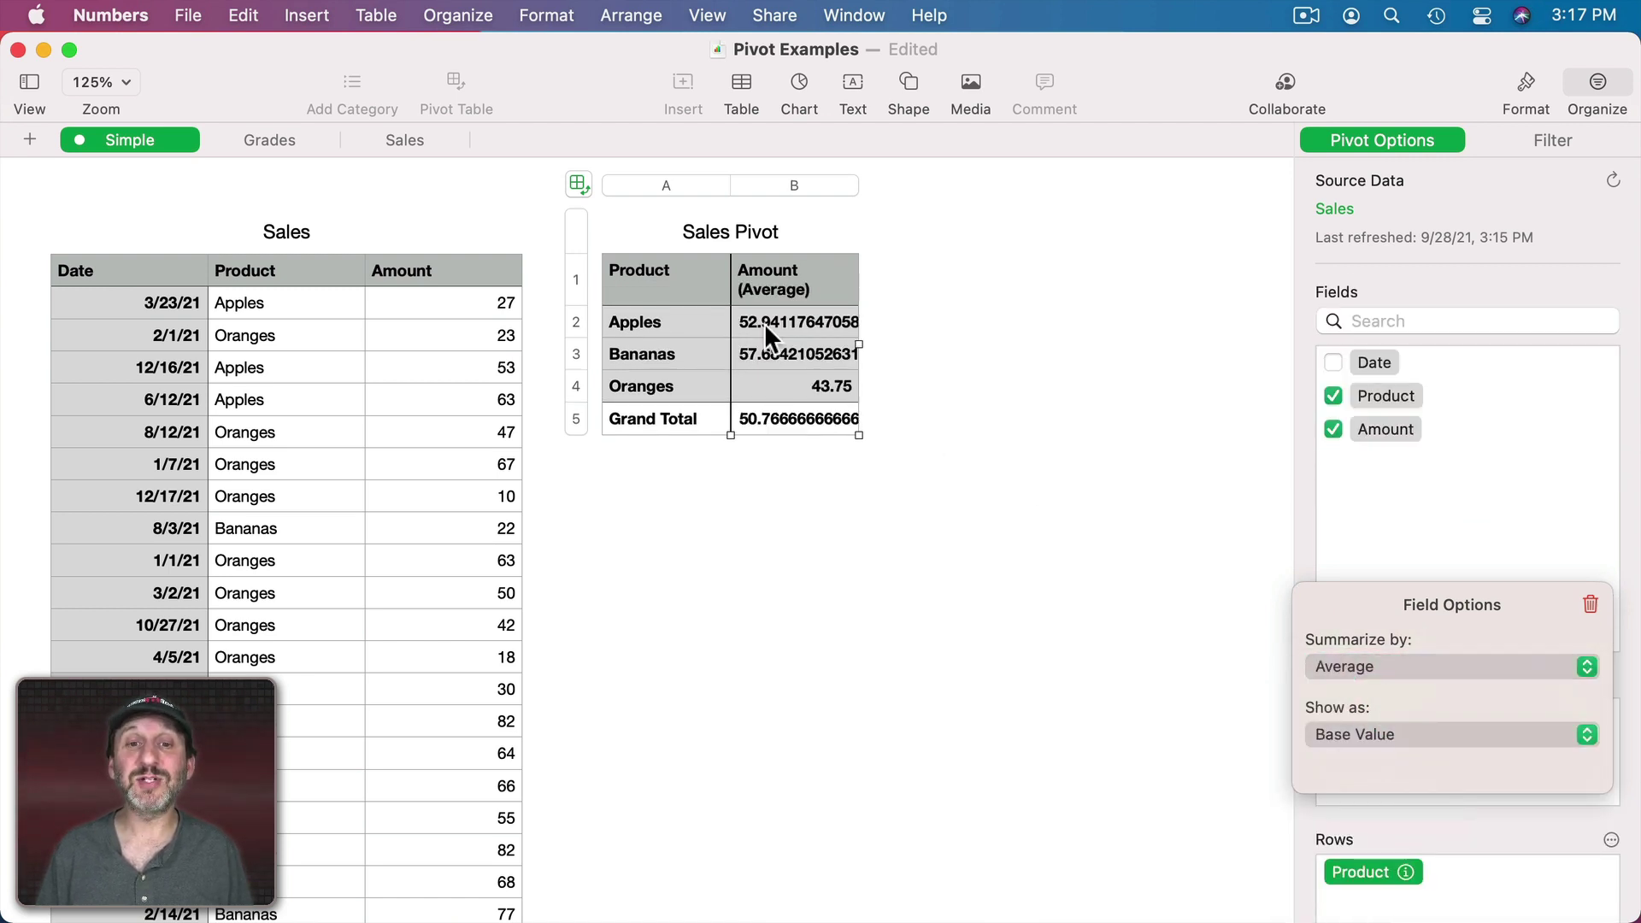
click(1381, 663)
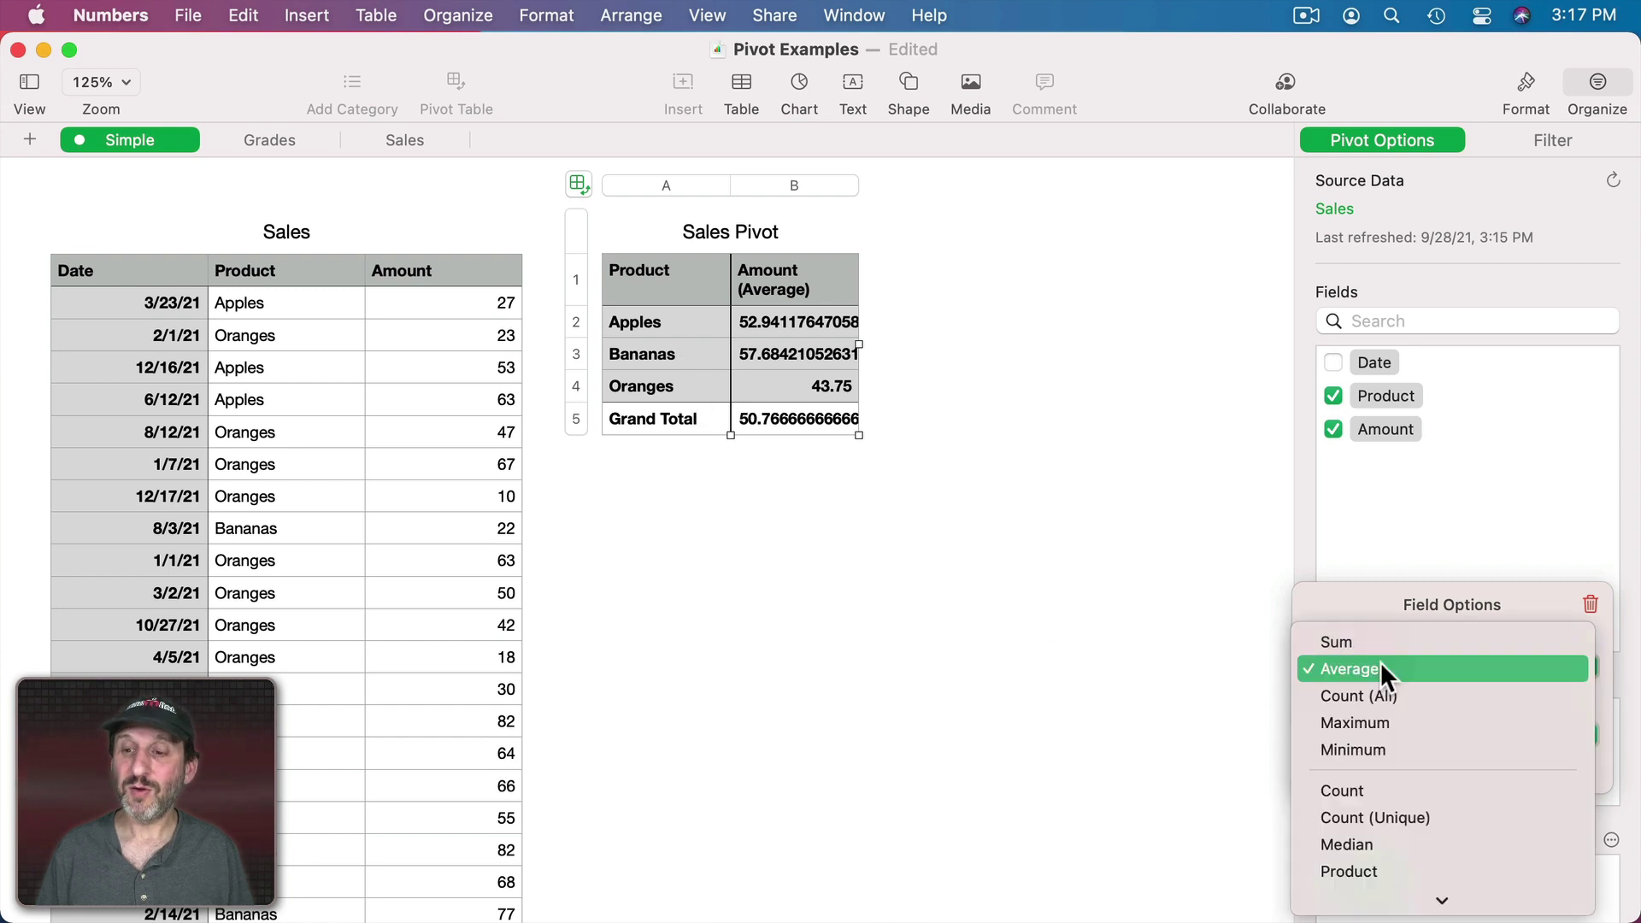
click(1383, 695)
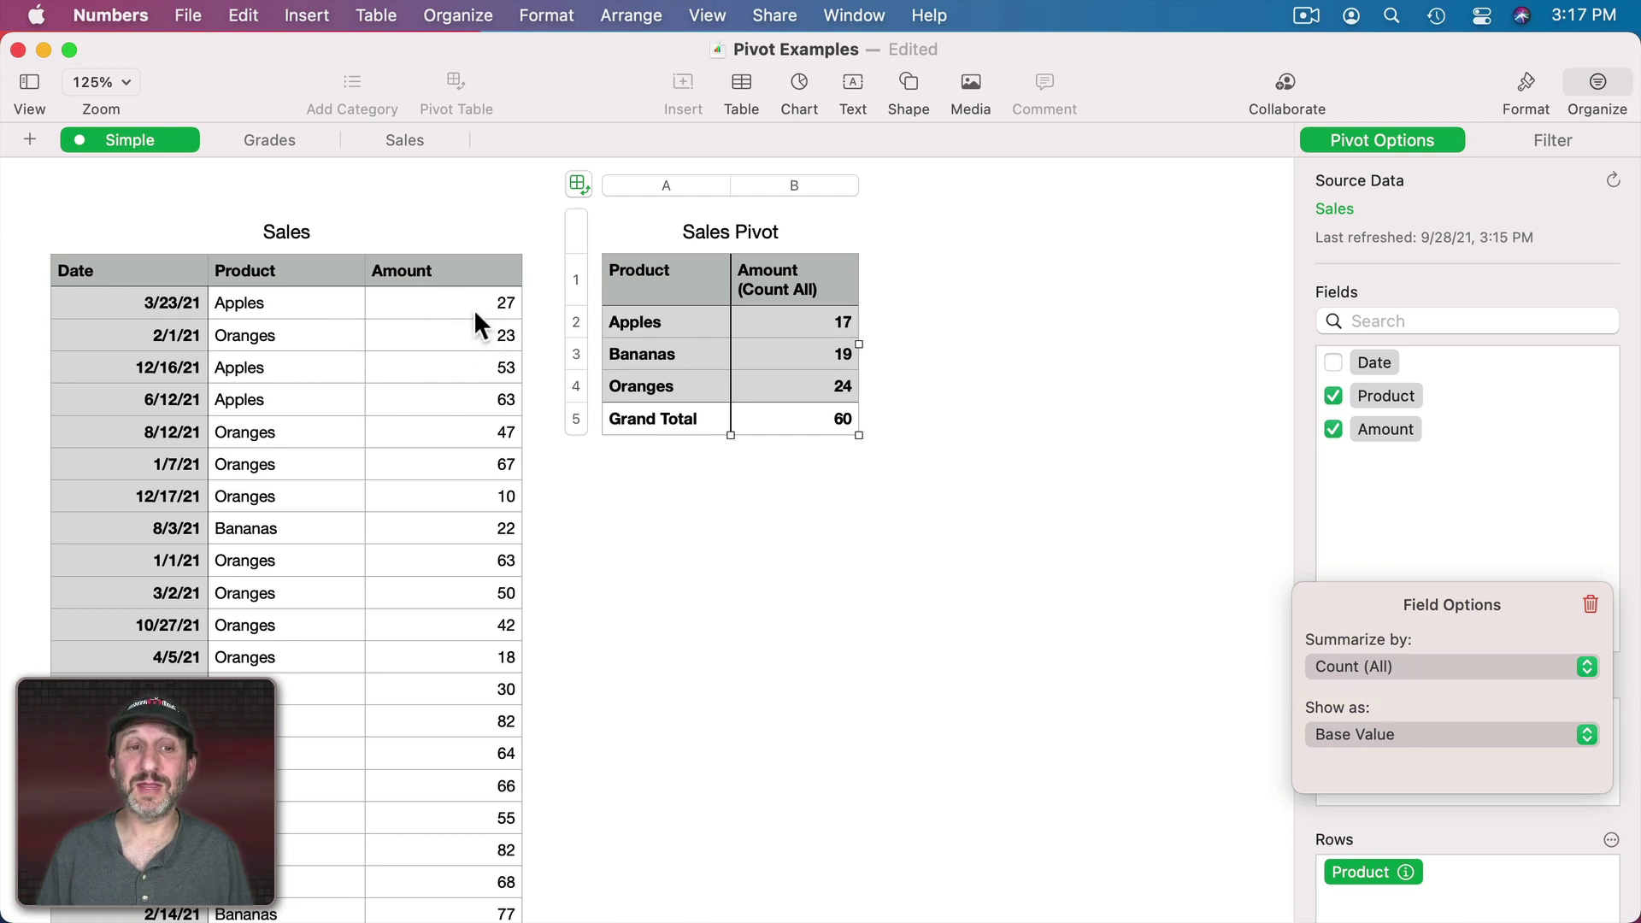
click(1381, 666)
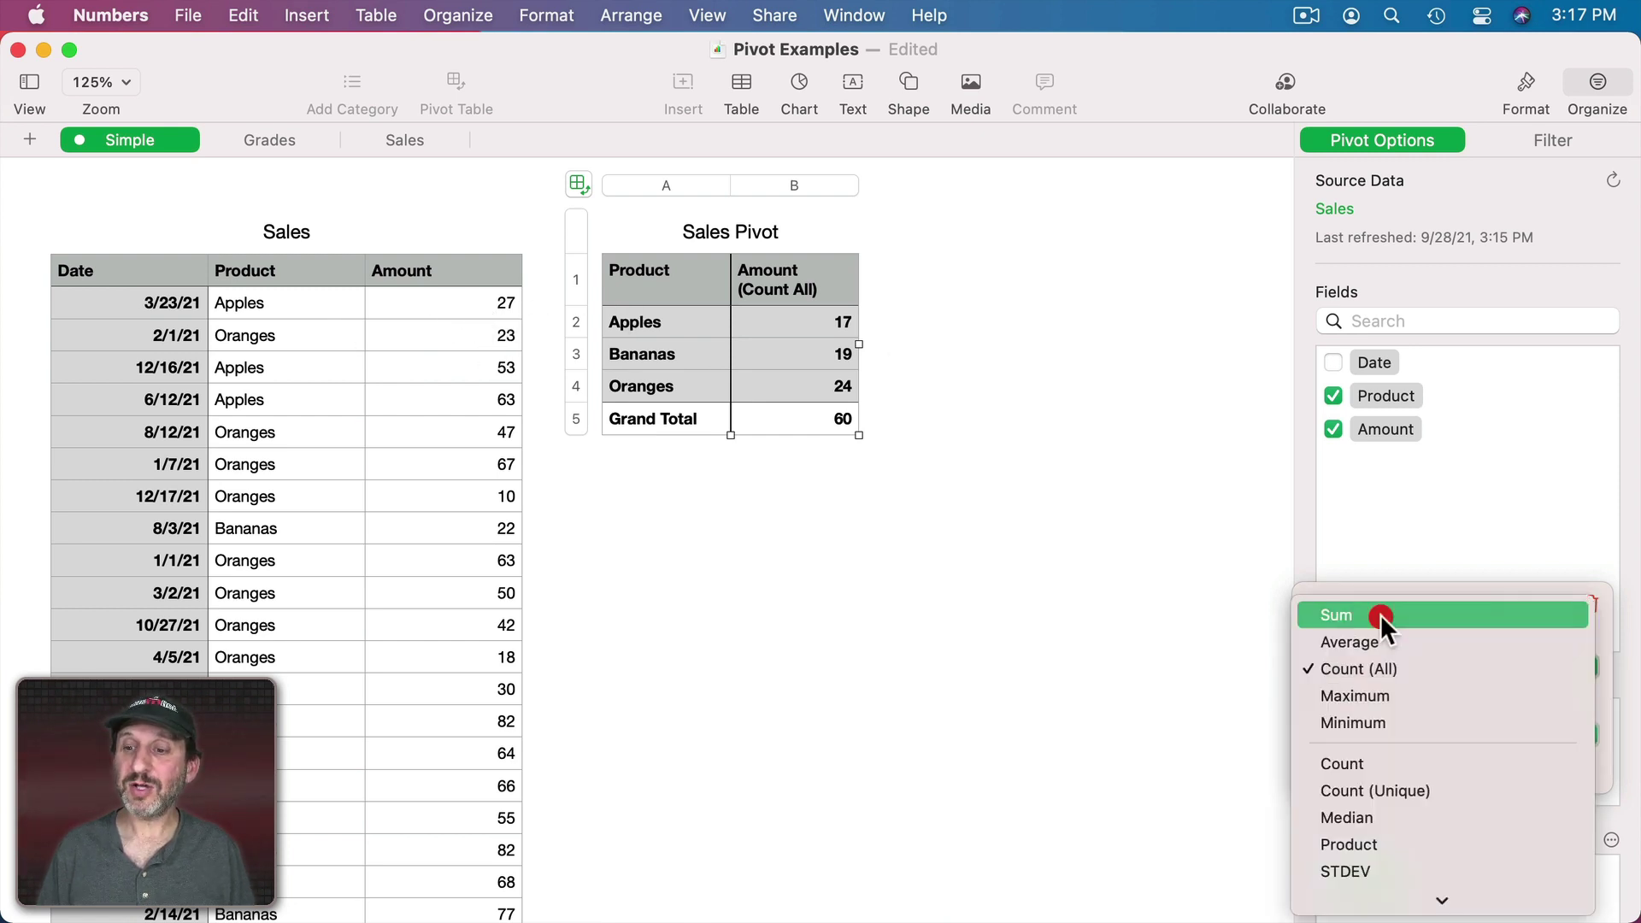
click(1379, 621)
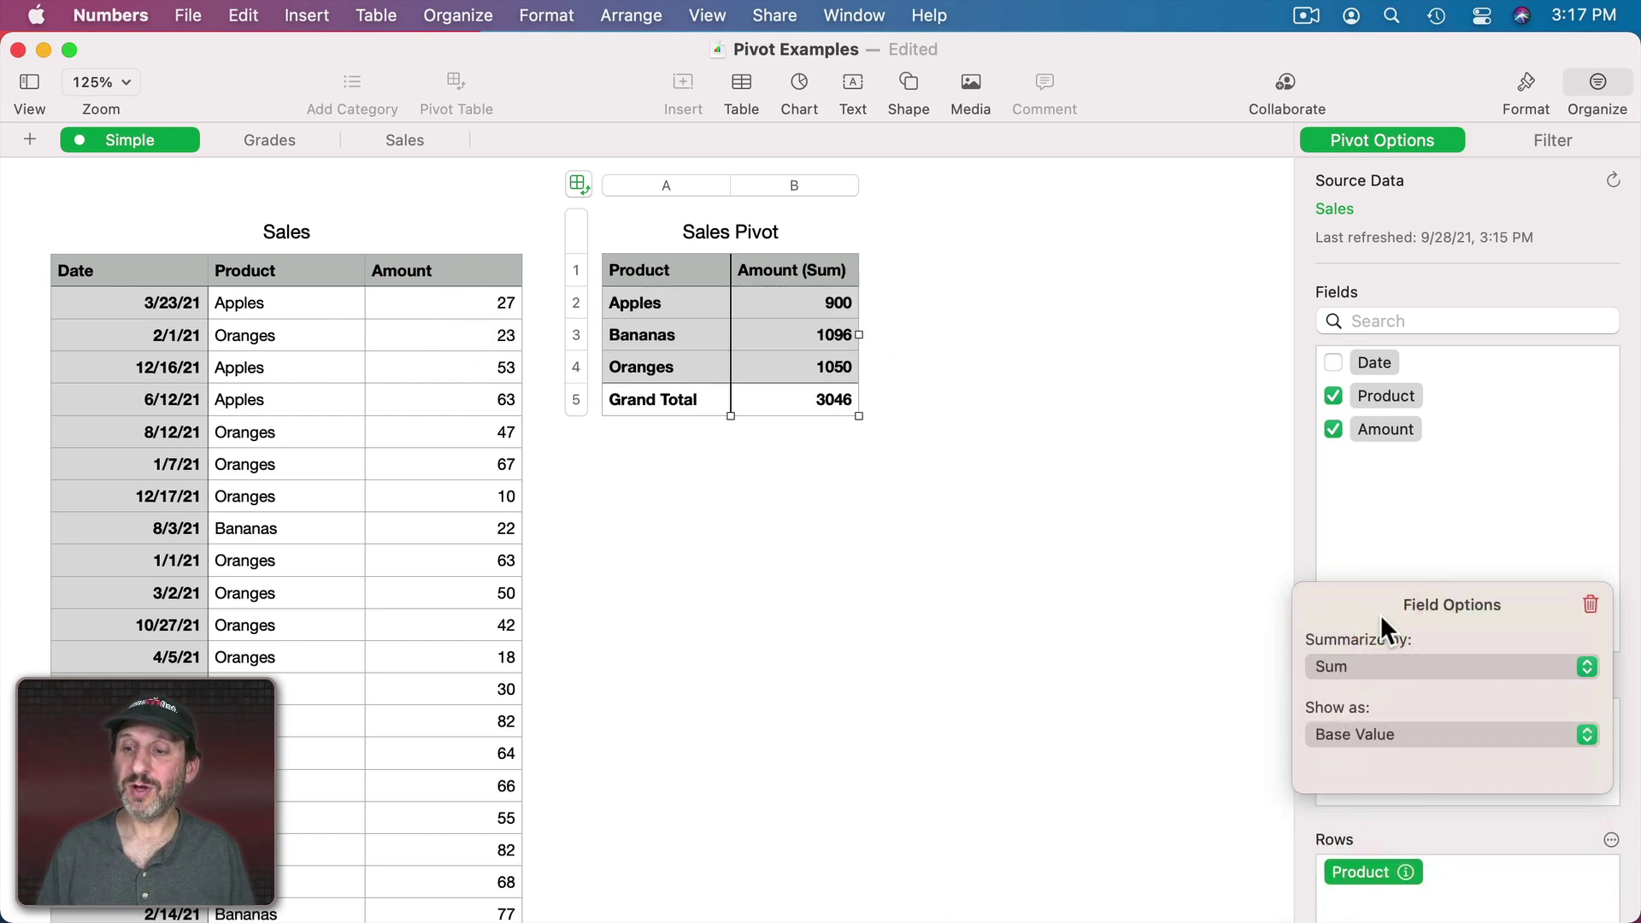
click(1375, 732)
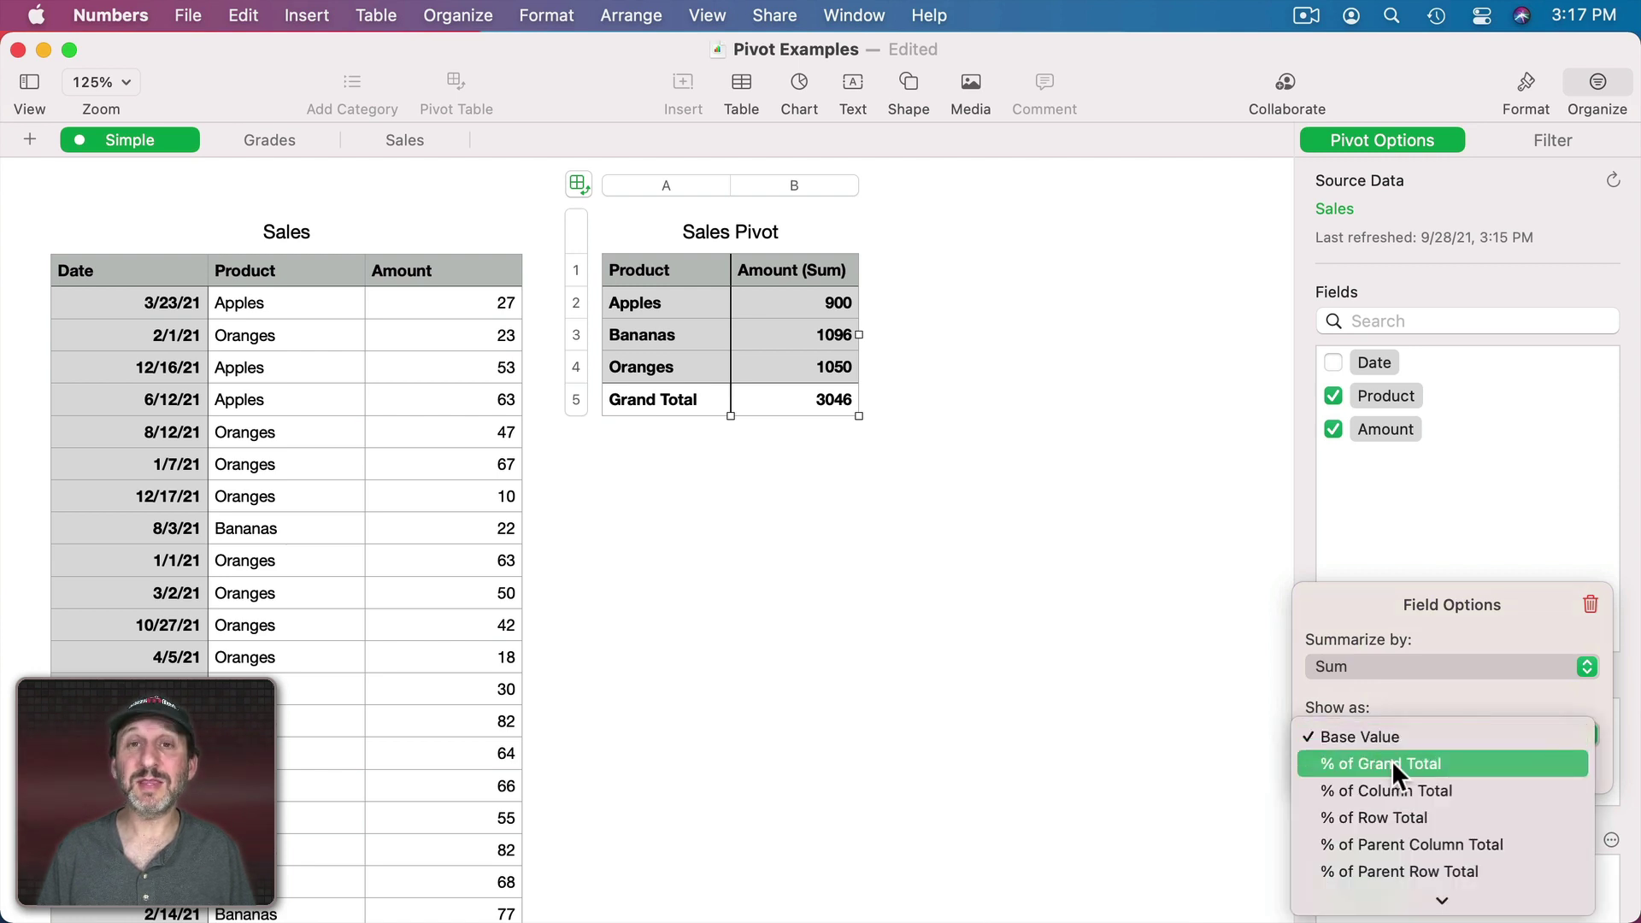
click(1391, 763)
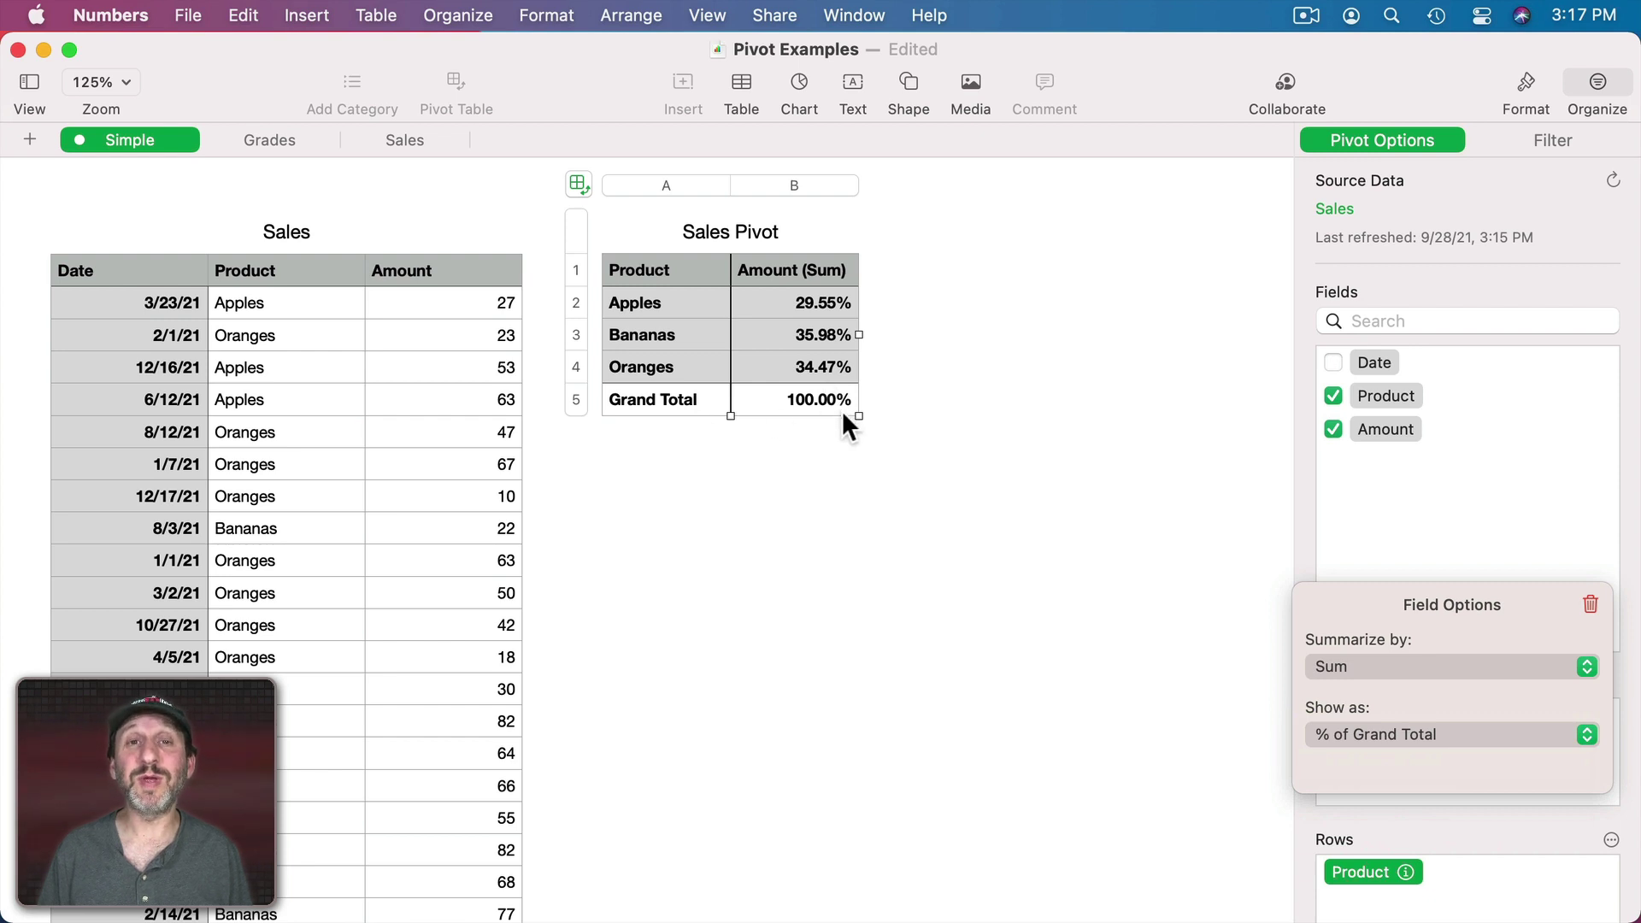
- Undo the percentage display and replace Product with Date rows, showing monthly totals like January 596
key(super+z)
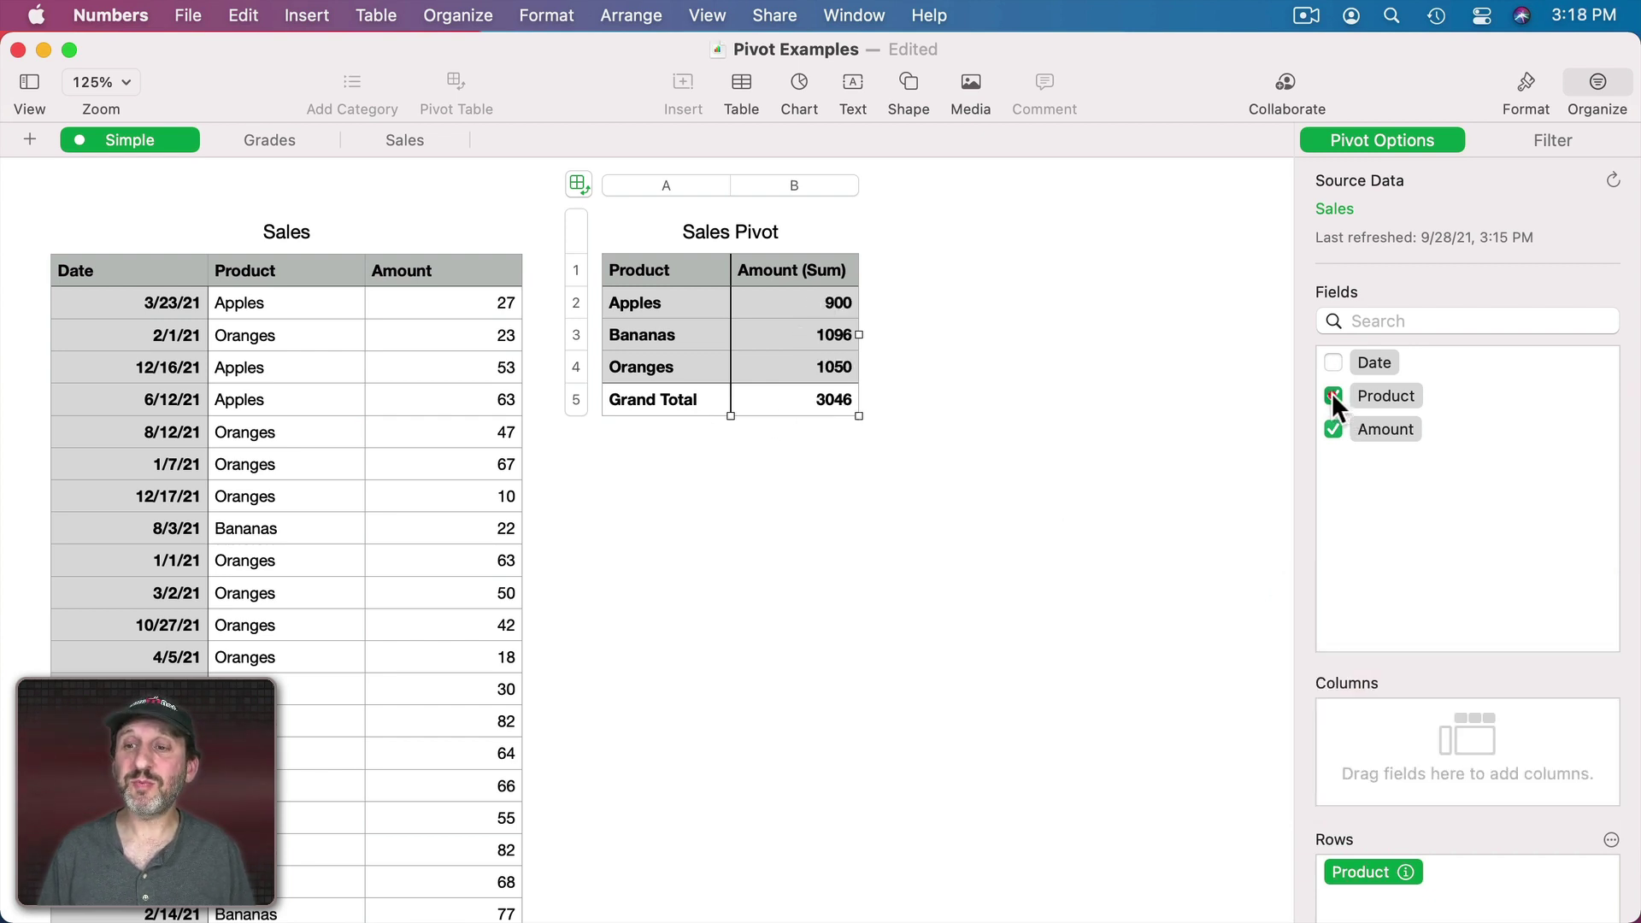
click(1332, 394)
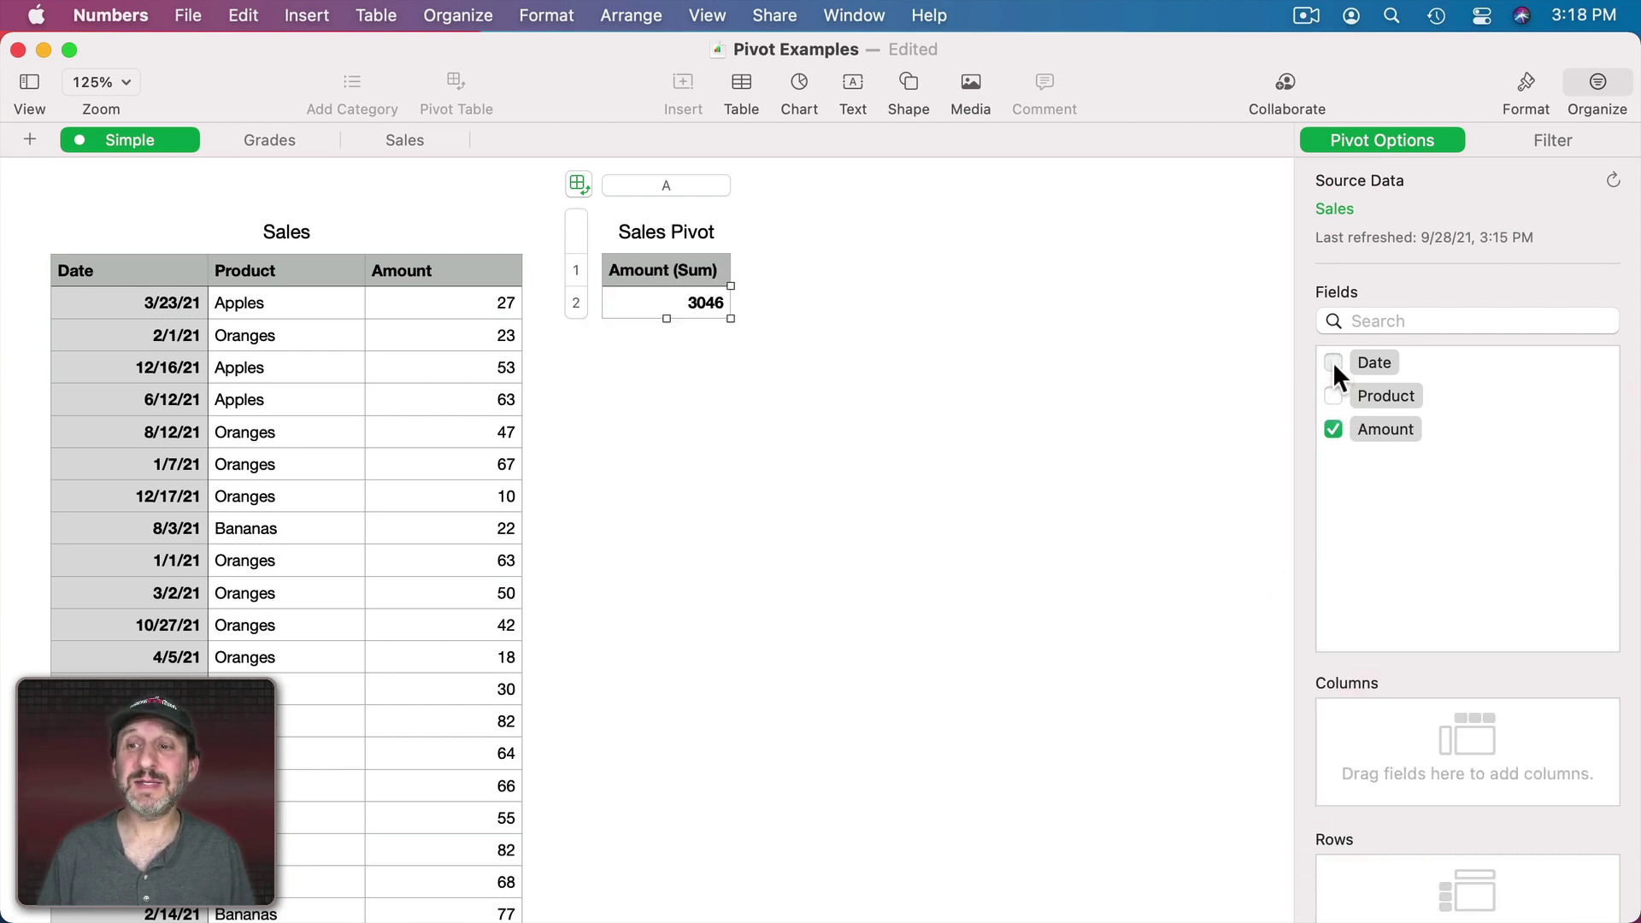
click(1332, 362)
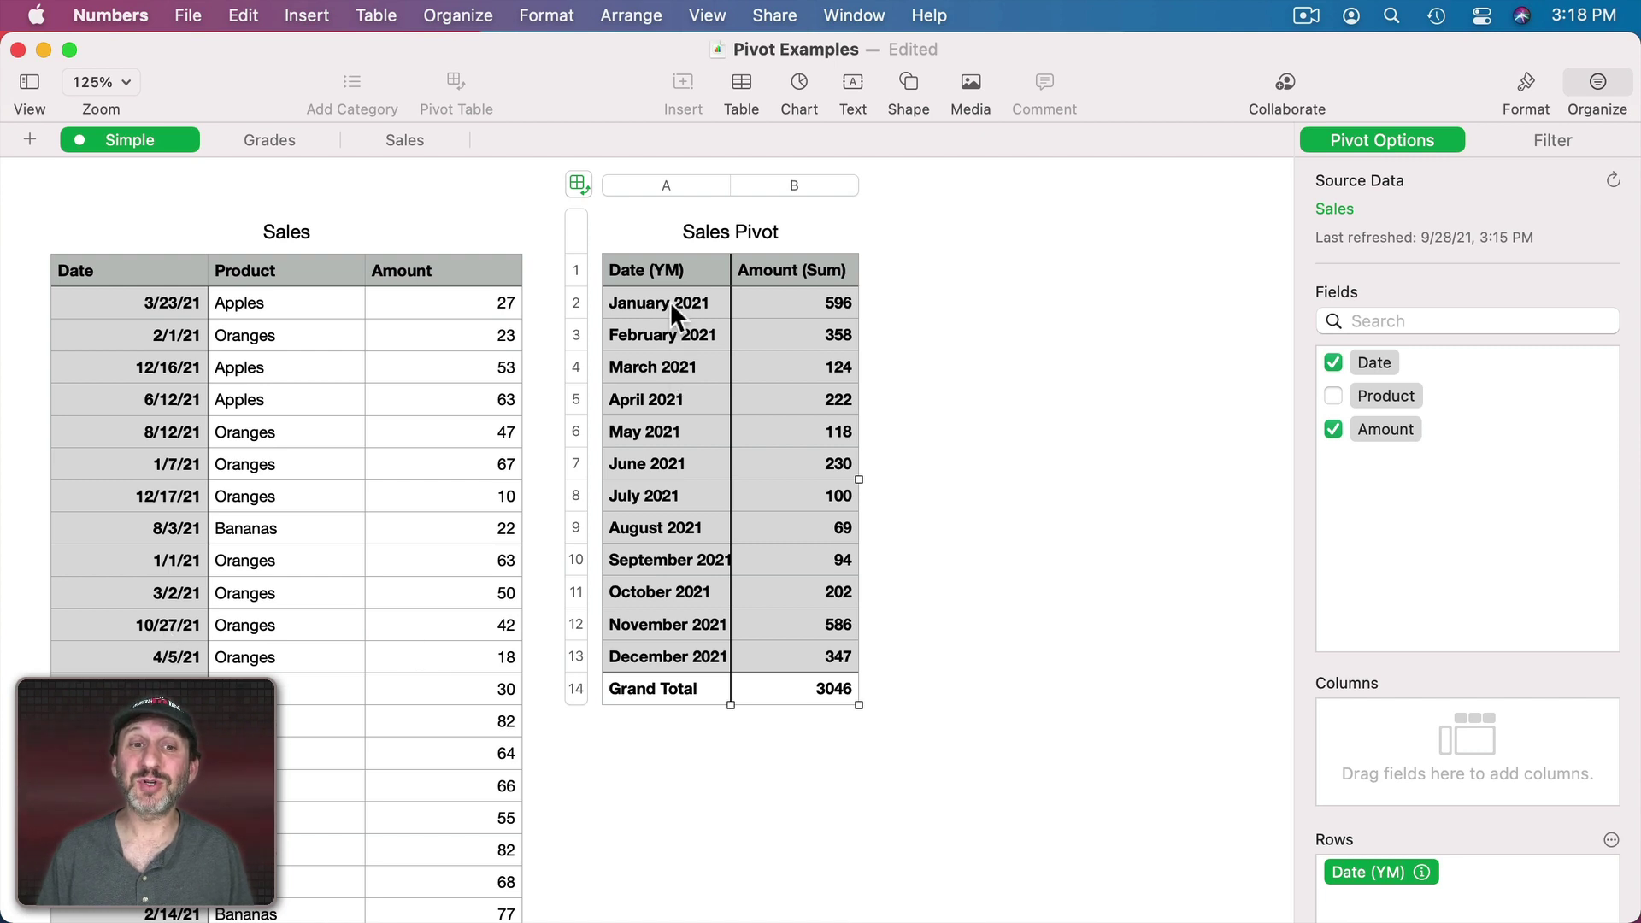
click(801, 297)
click(794, 334)
click(786, 371)
- Try grouping Date rows by quarter and by individual date, then return to month grouping
scroll(1289, 666, down, 5)
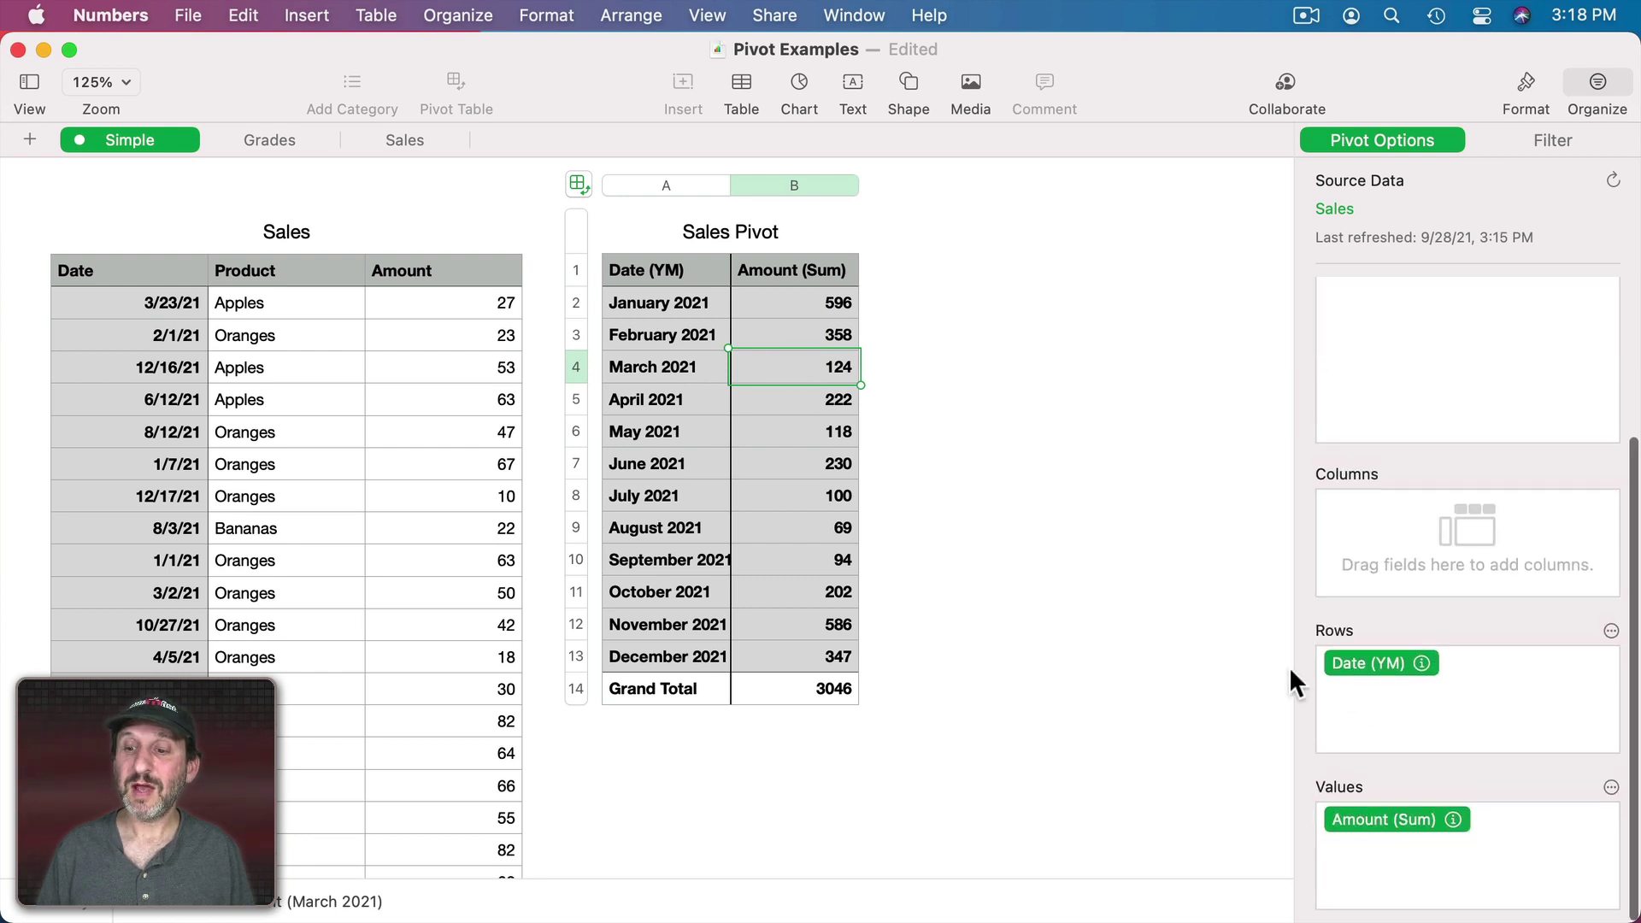
click(1423, 663)
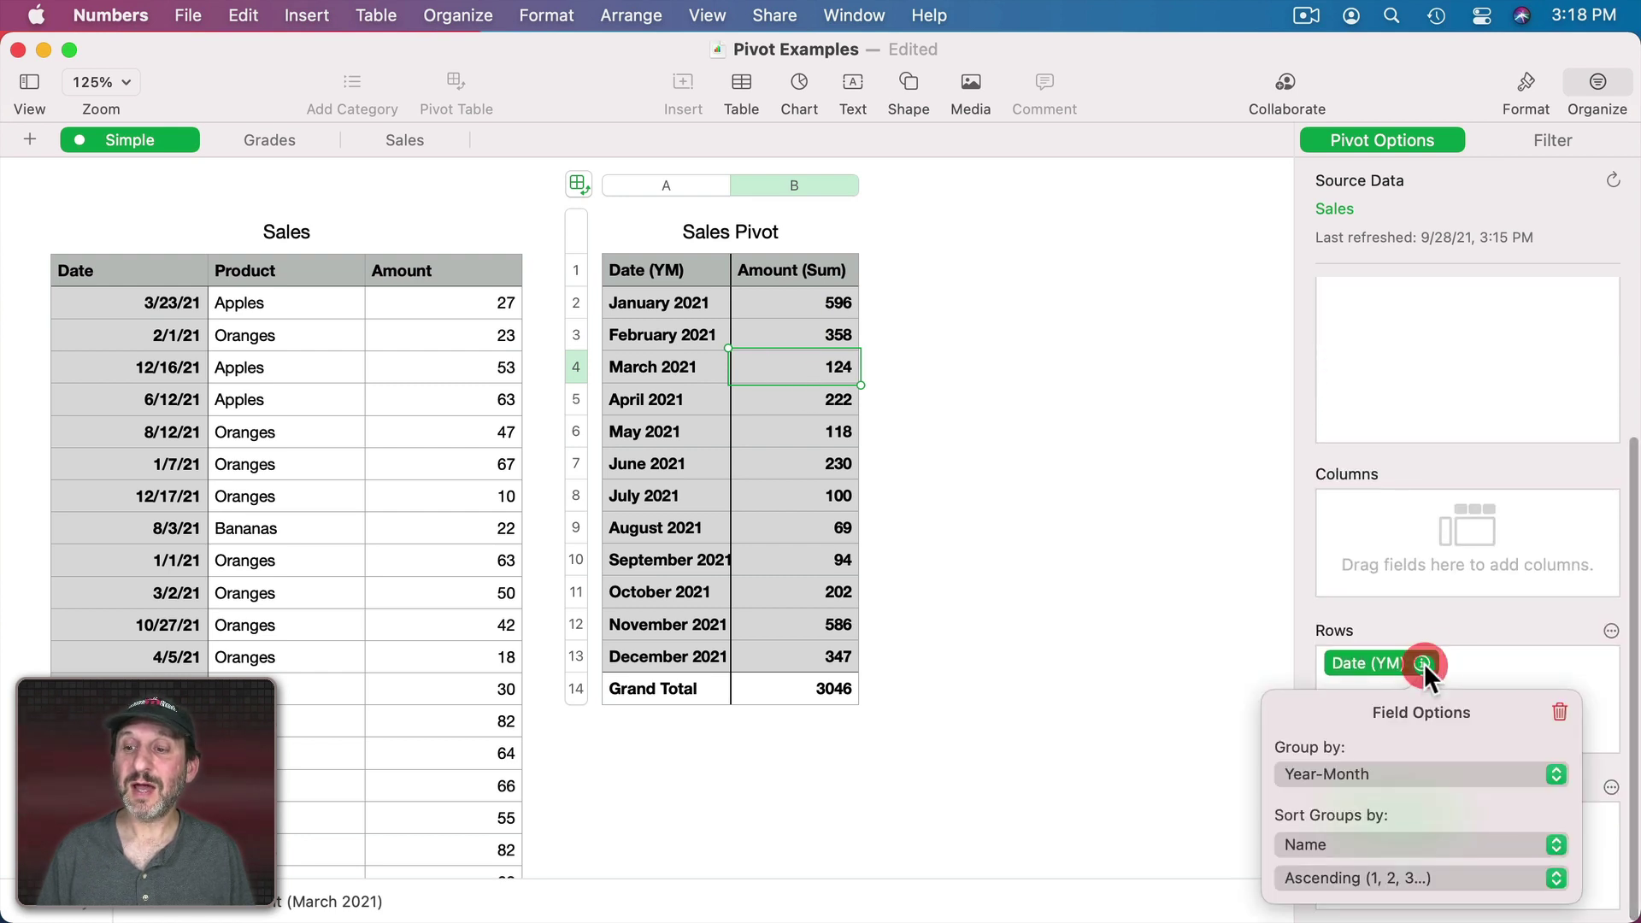
click(1342, 774)
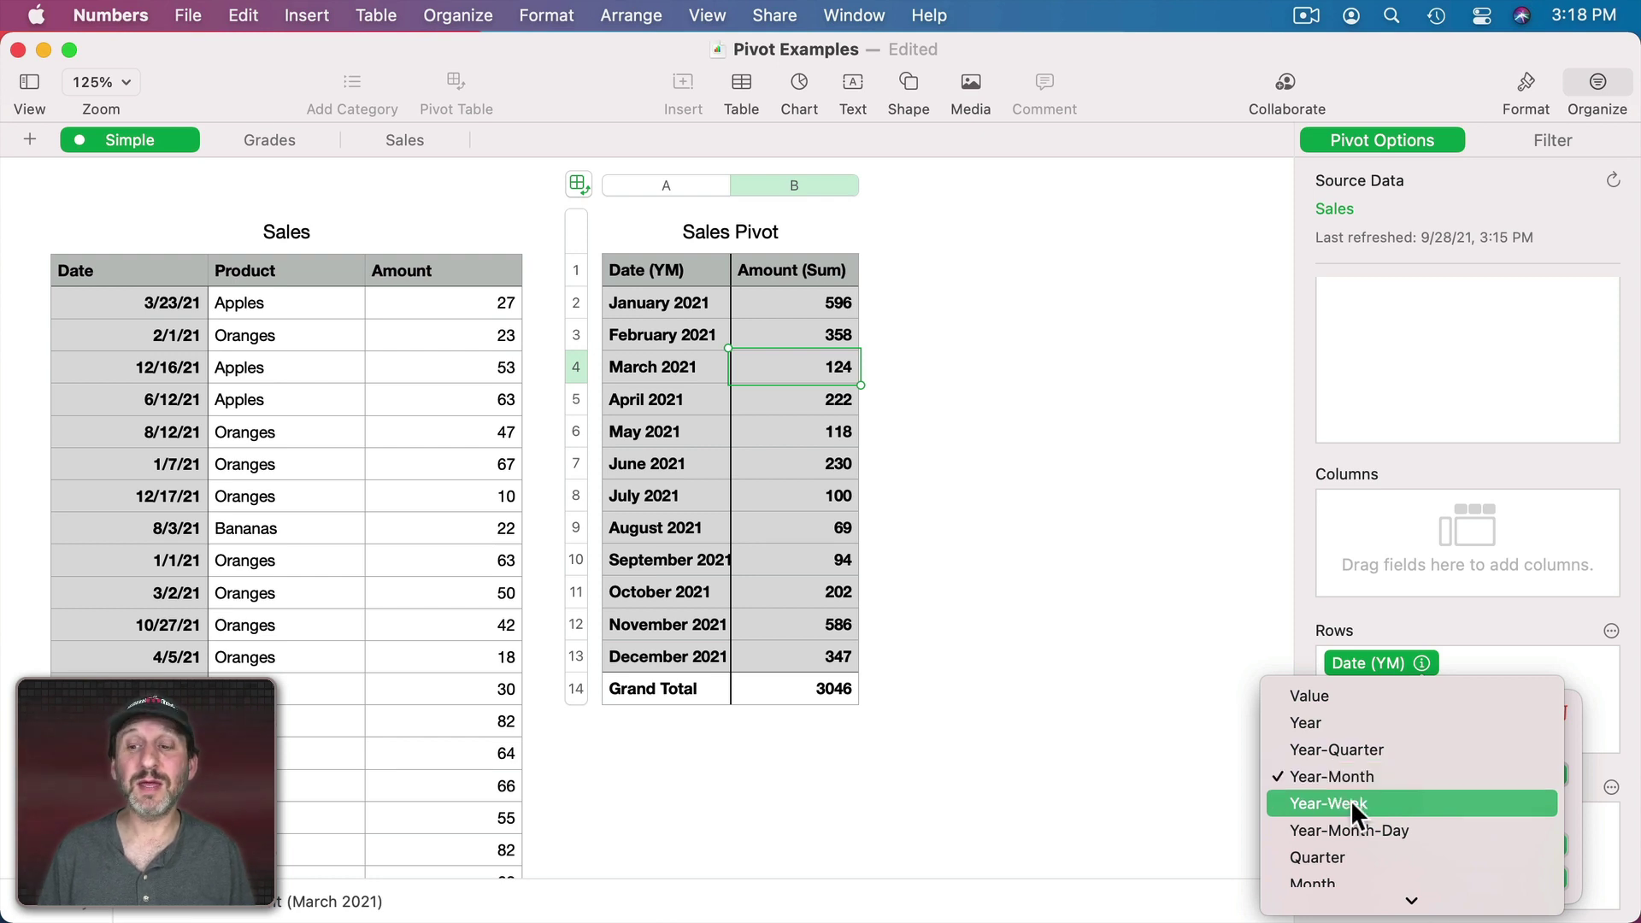
click(1345, 745)
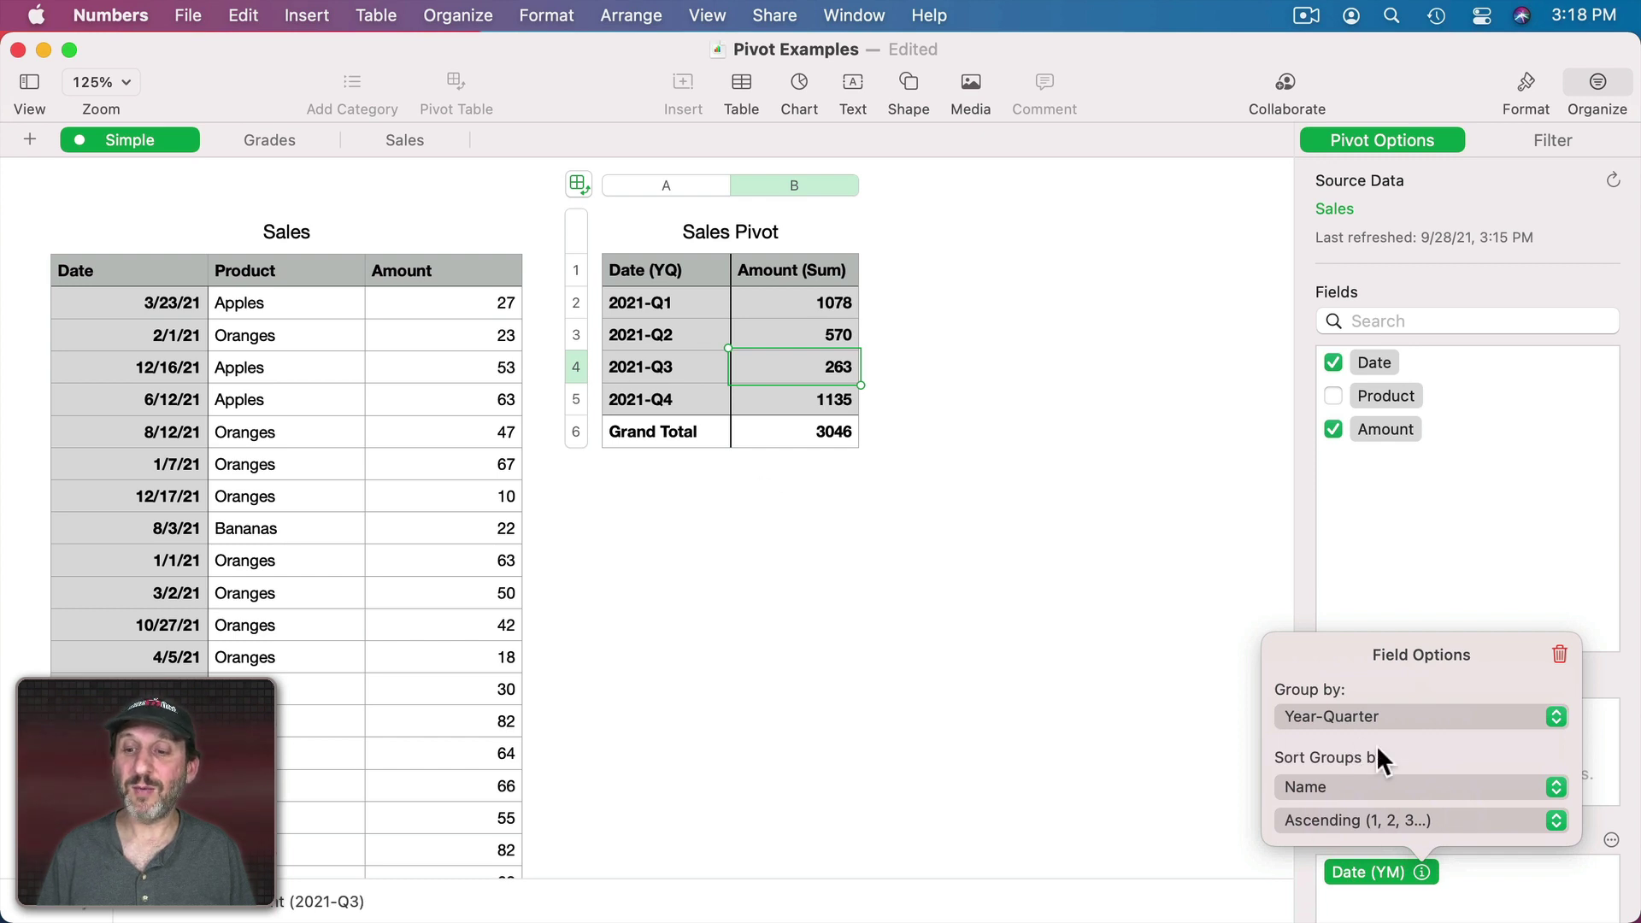
click(1355, 710)
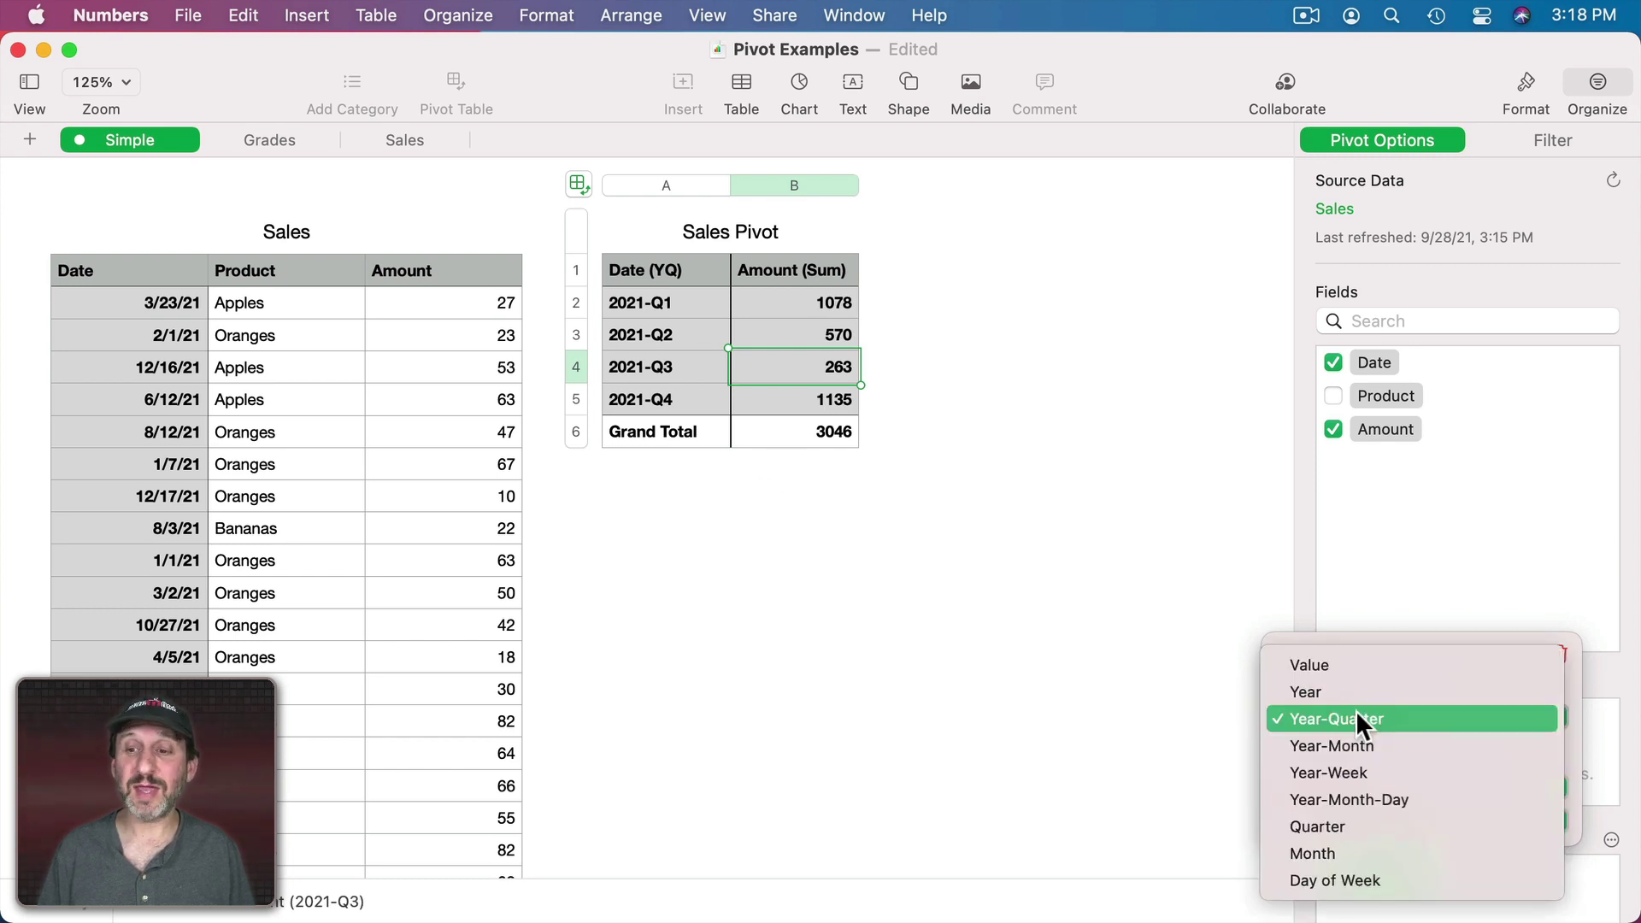
click(1331, 666)
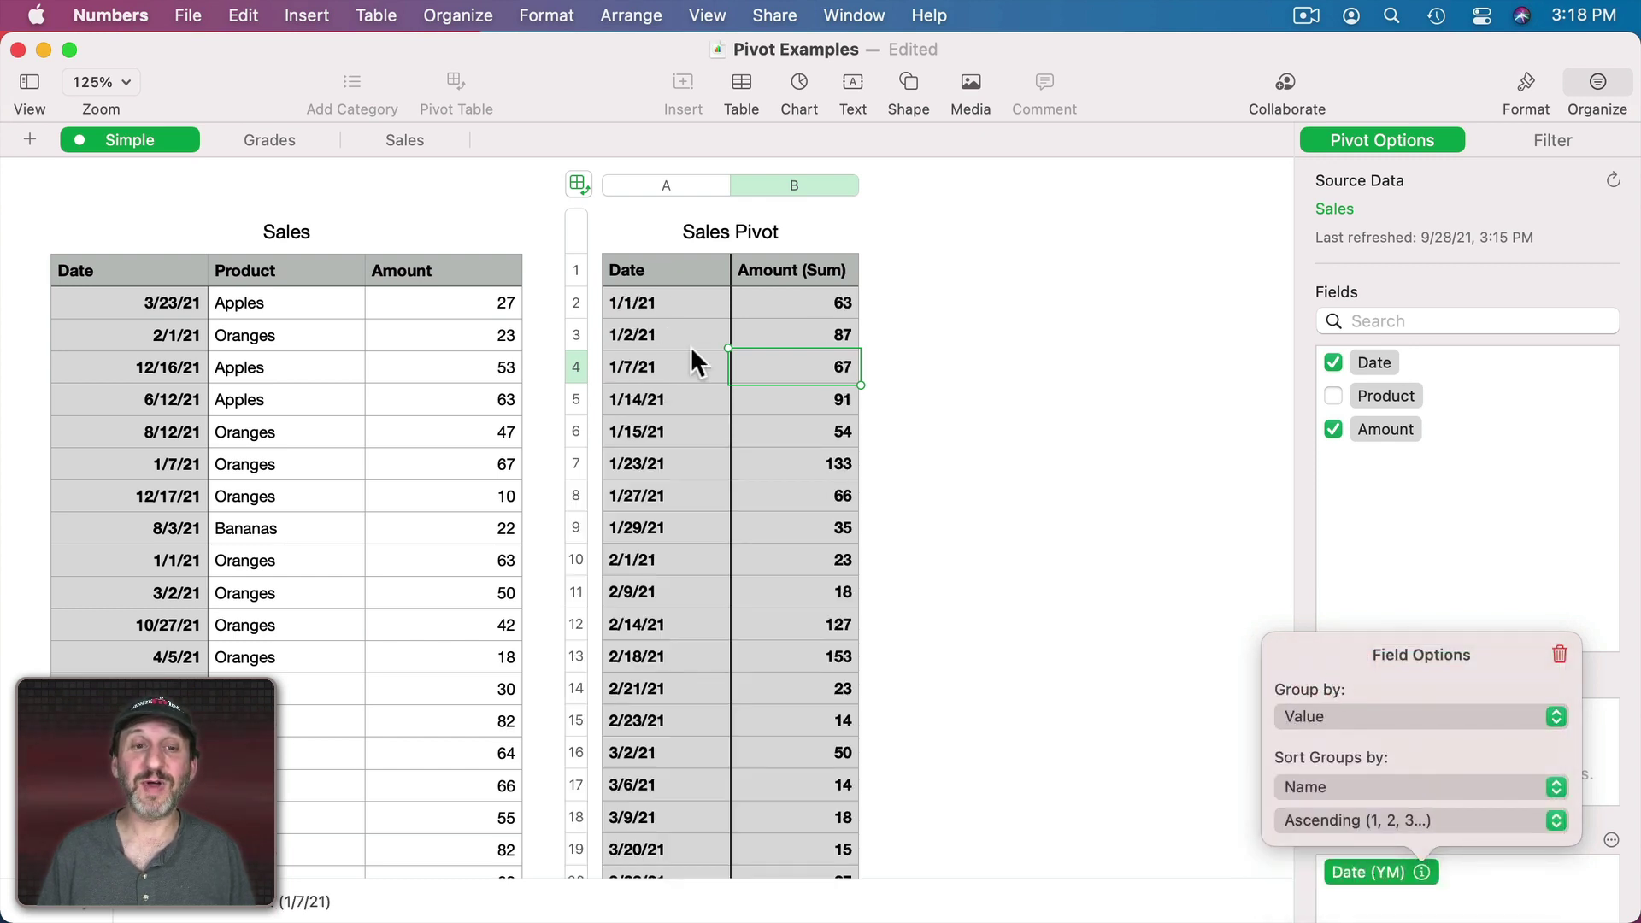
click(1345, 786)
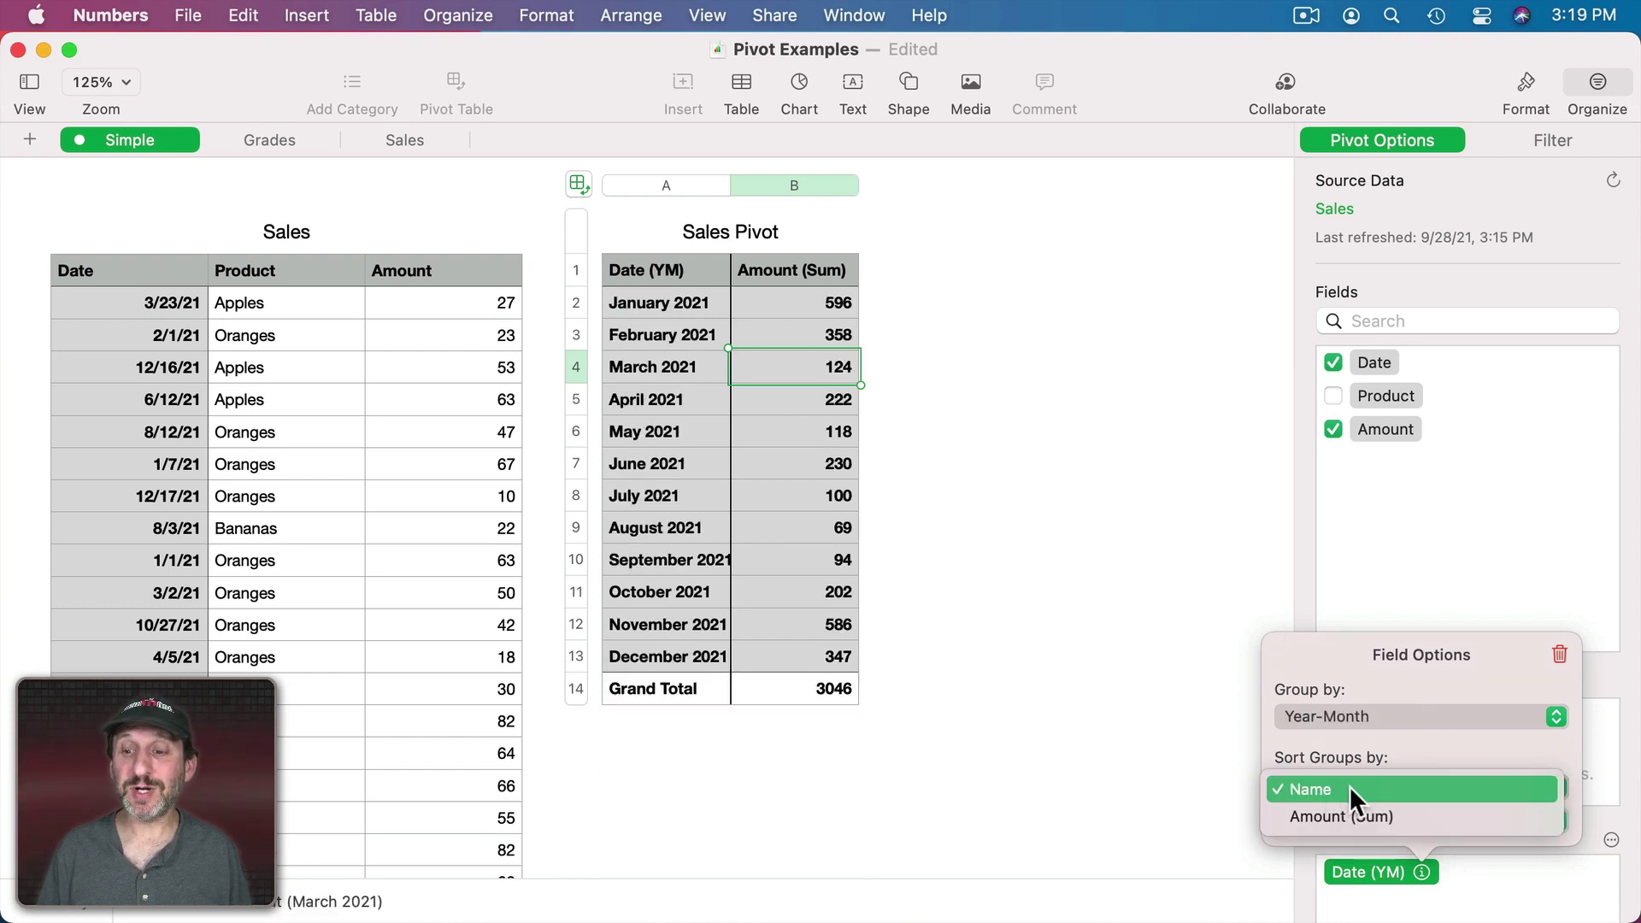
- Try sorting months descending by summed Amount, then undo to restore chronological order
click(1342, 816)
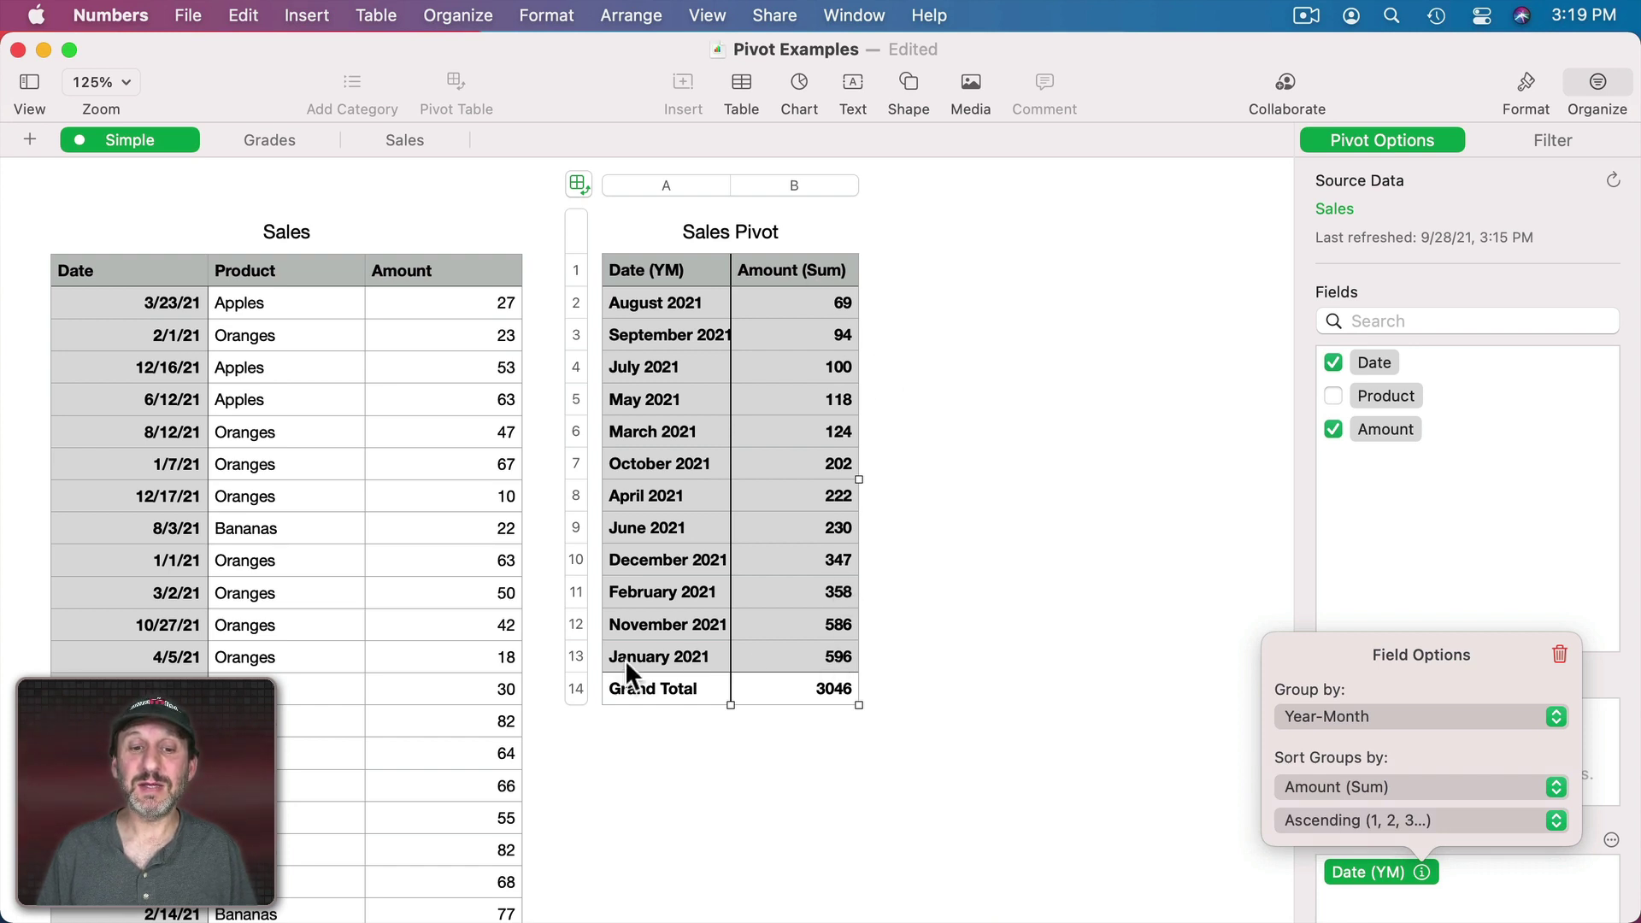
click(1362, 819)
click(1357, 847)
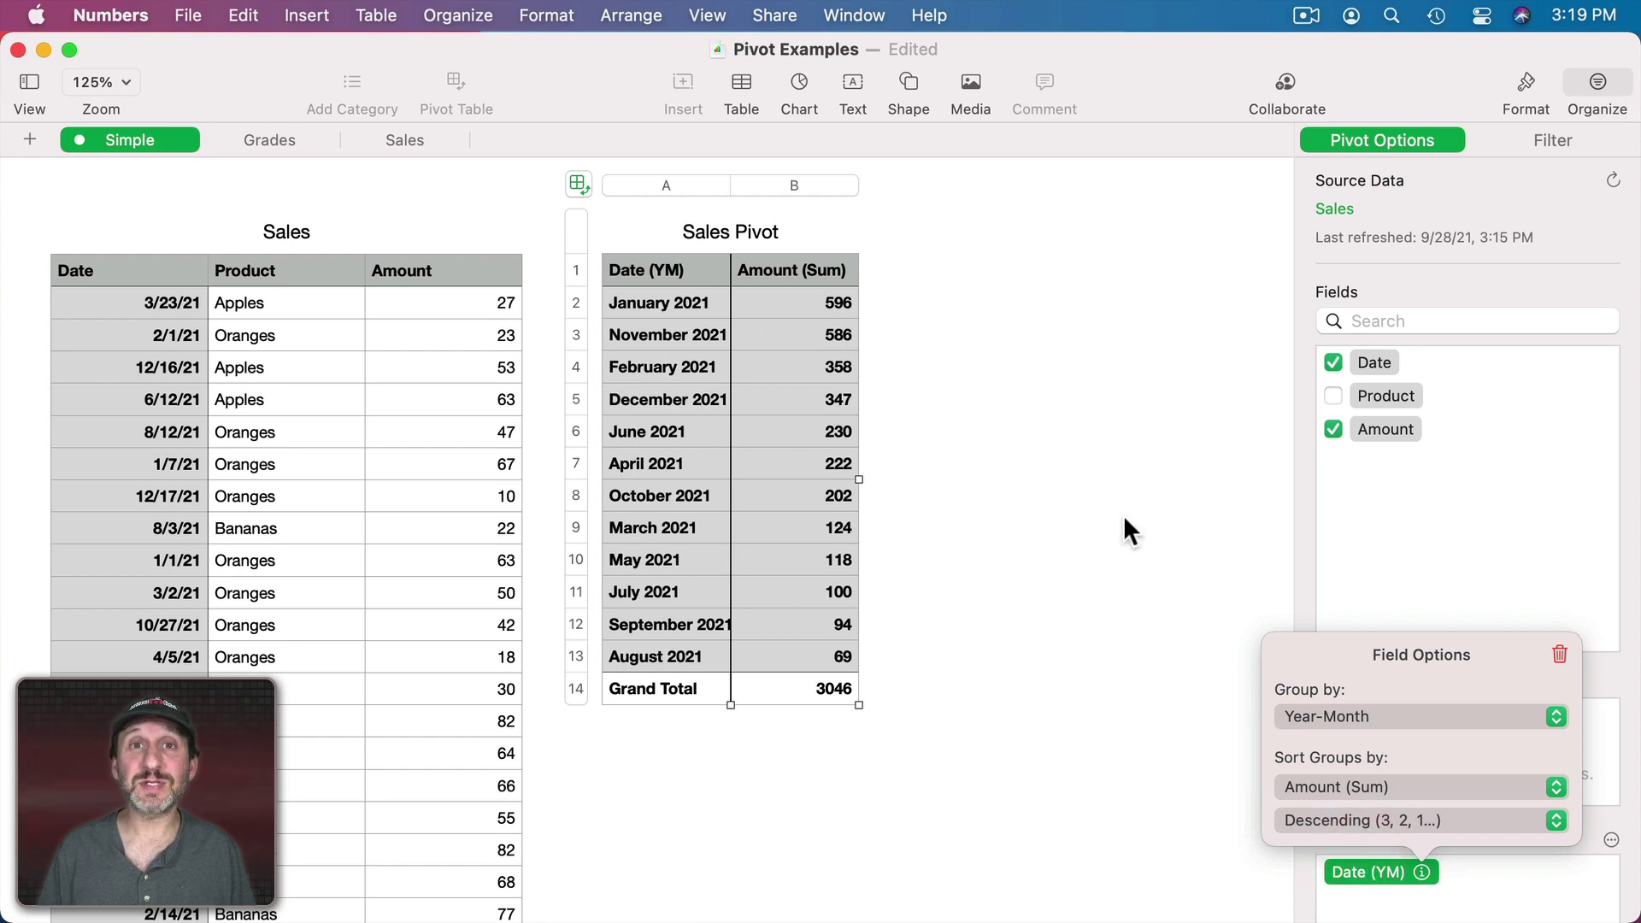
key(super+z)
key(super+z)
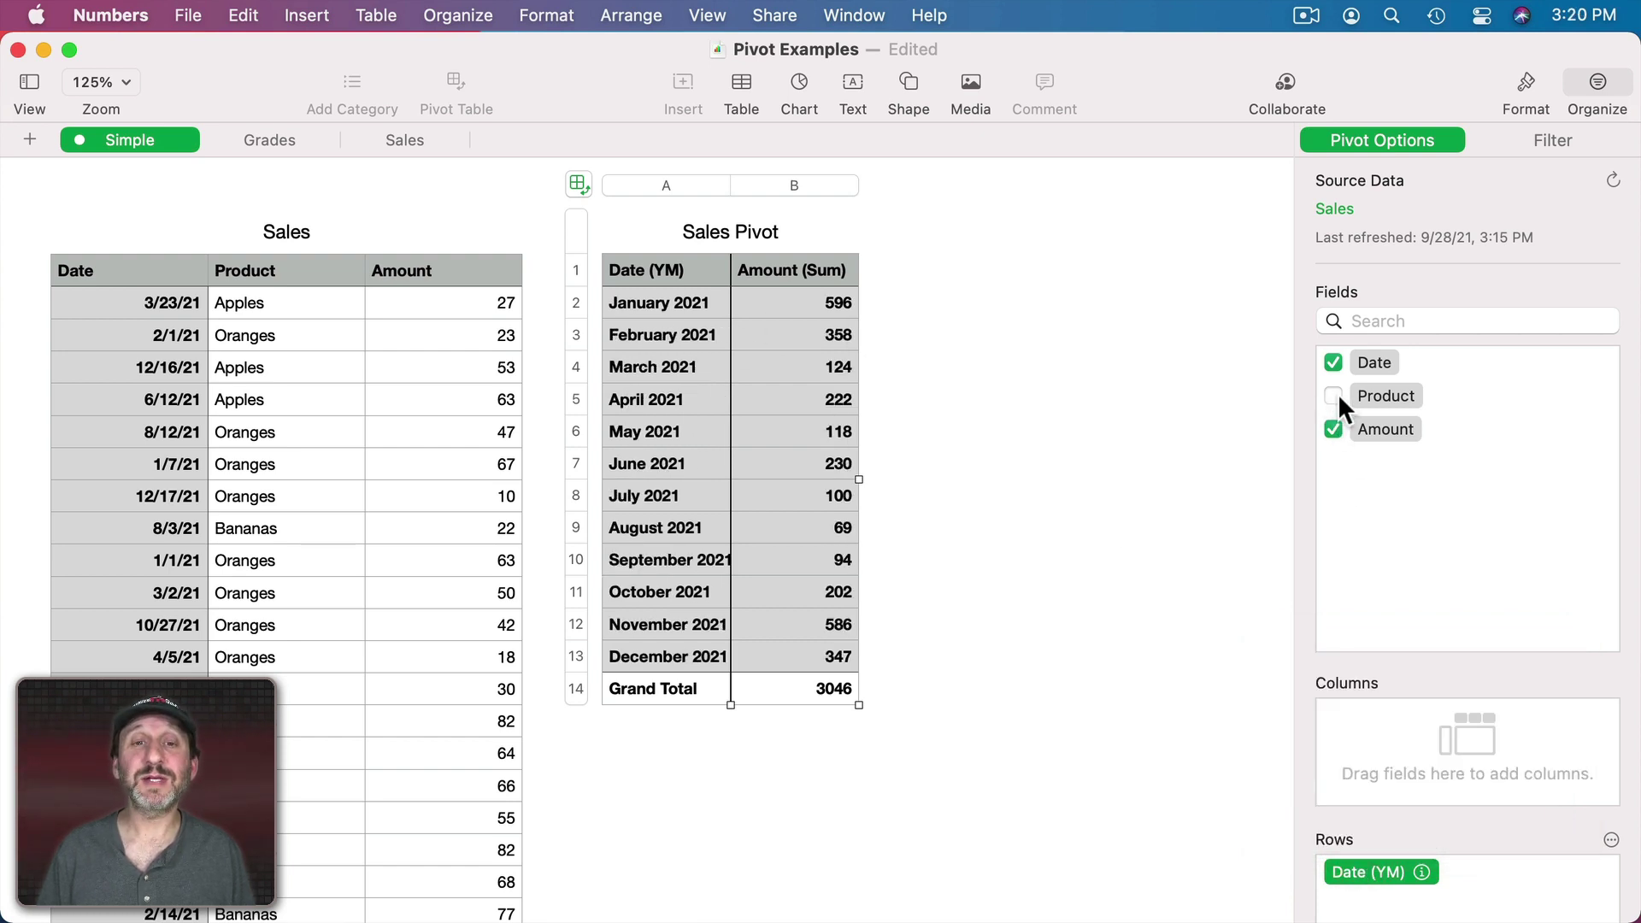
- Add Product as columns, splitting monthly Amount into Apples 900, Bananas 1096 and Oranges 1050
click(1341, 391)
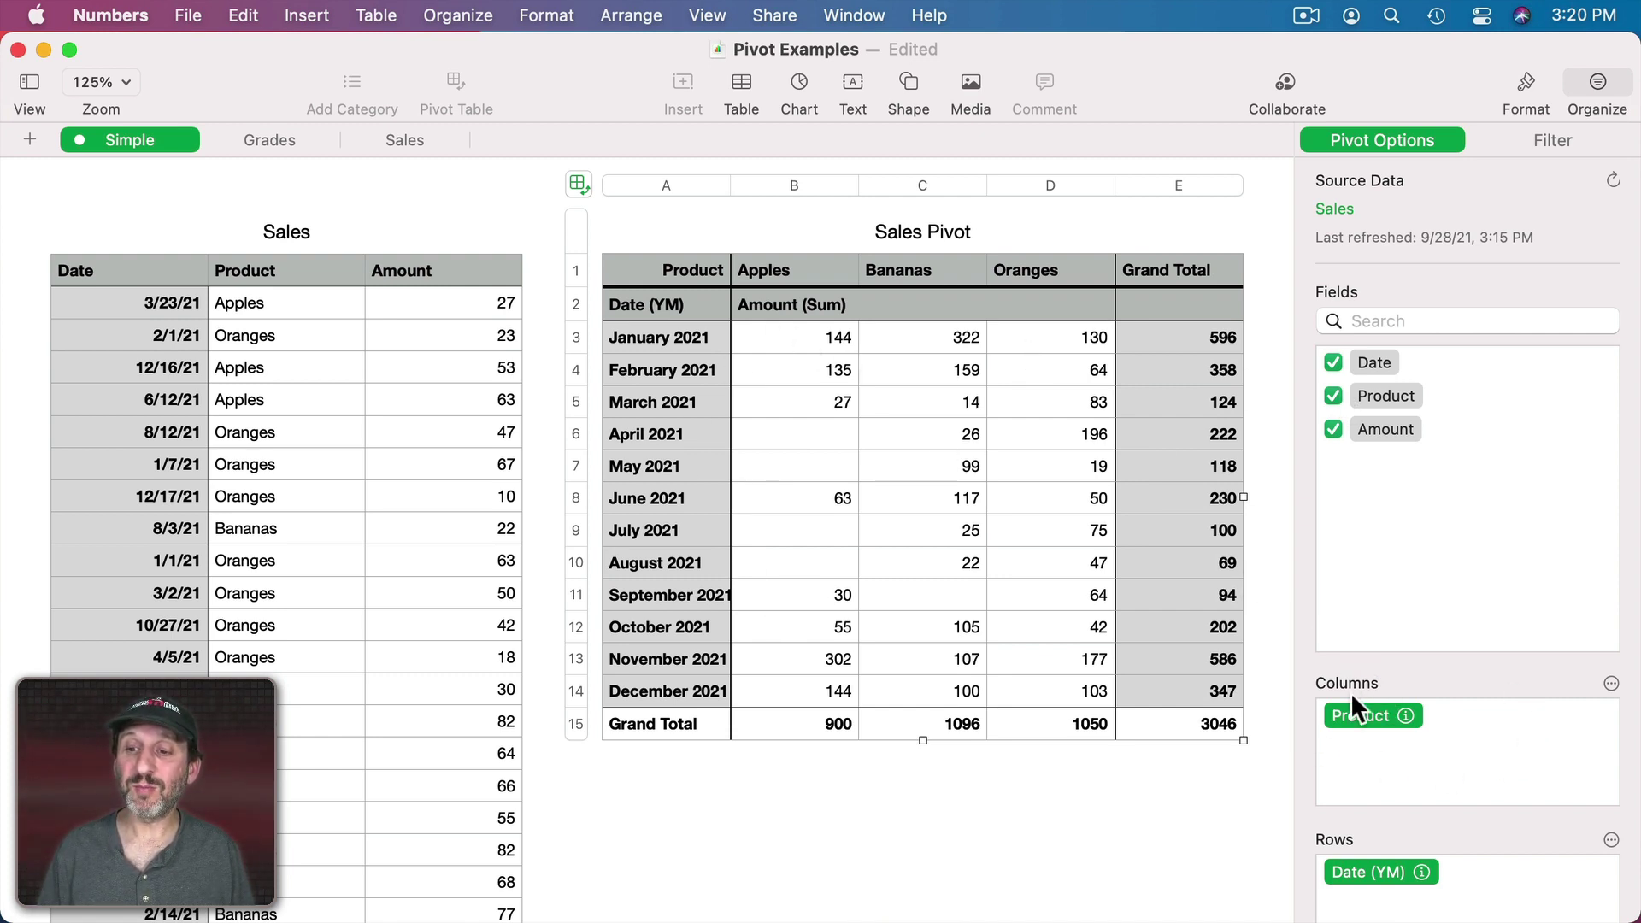
scroll(1367, 704, down, 4)
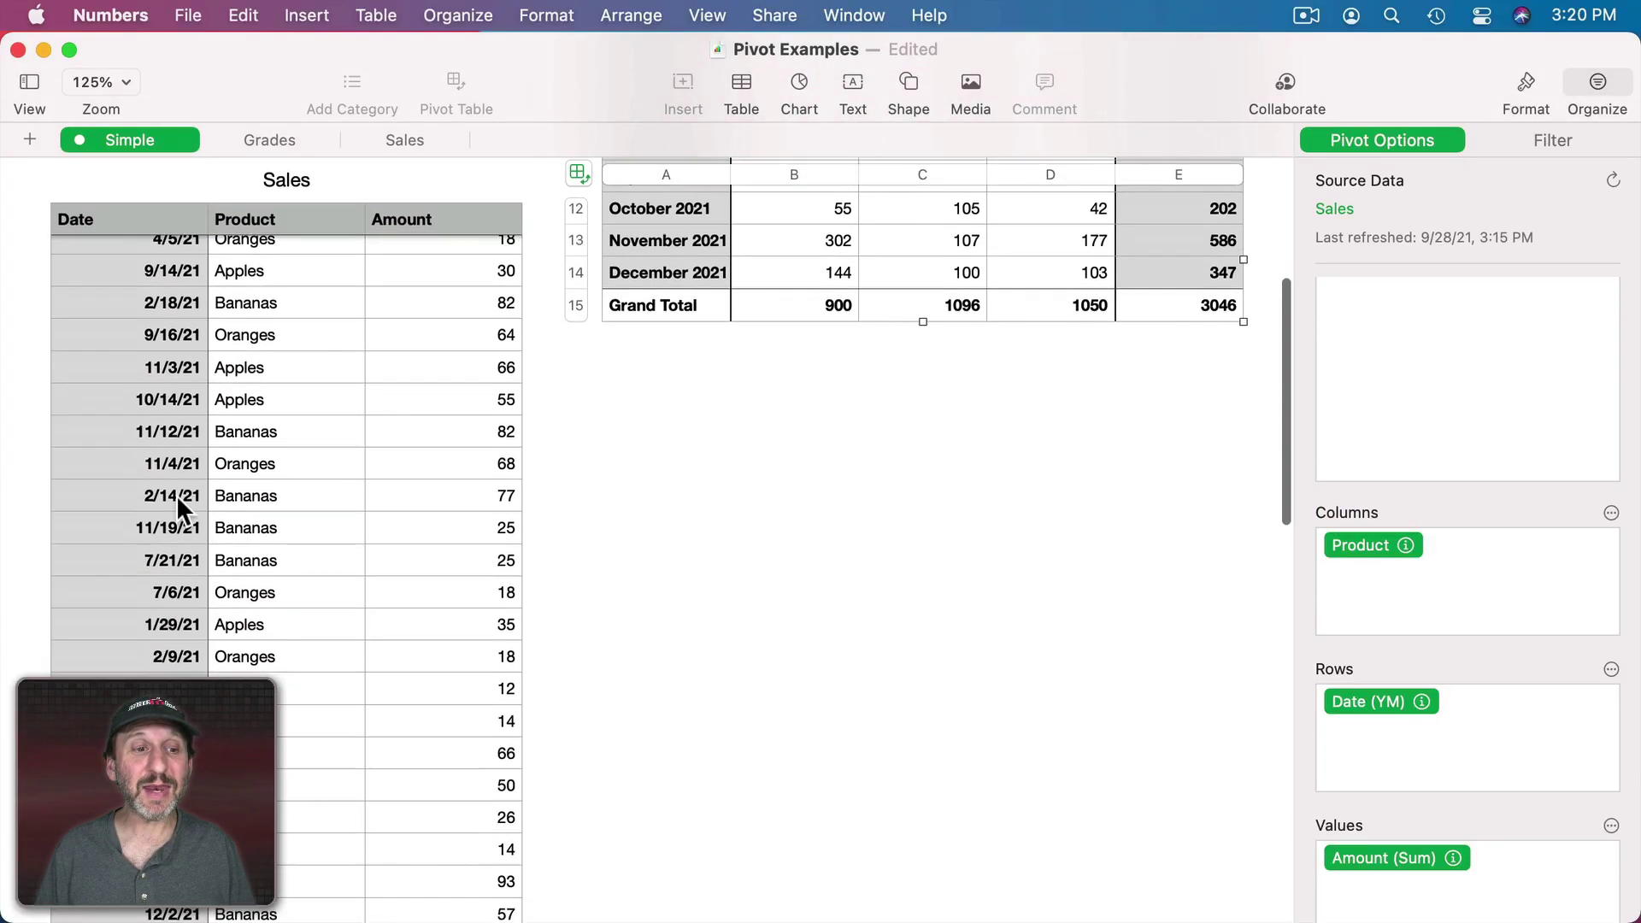
scroll(176, 500, down, 10)
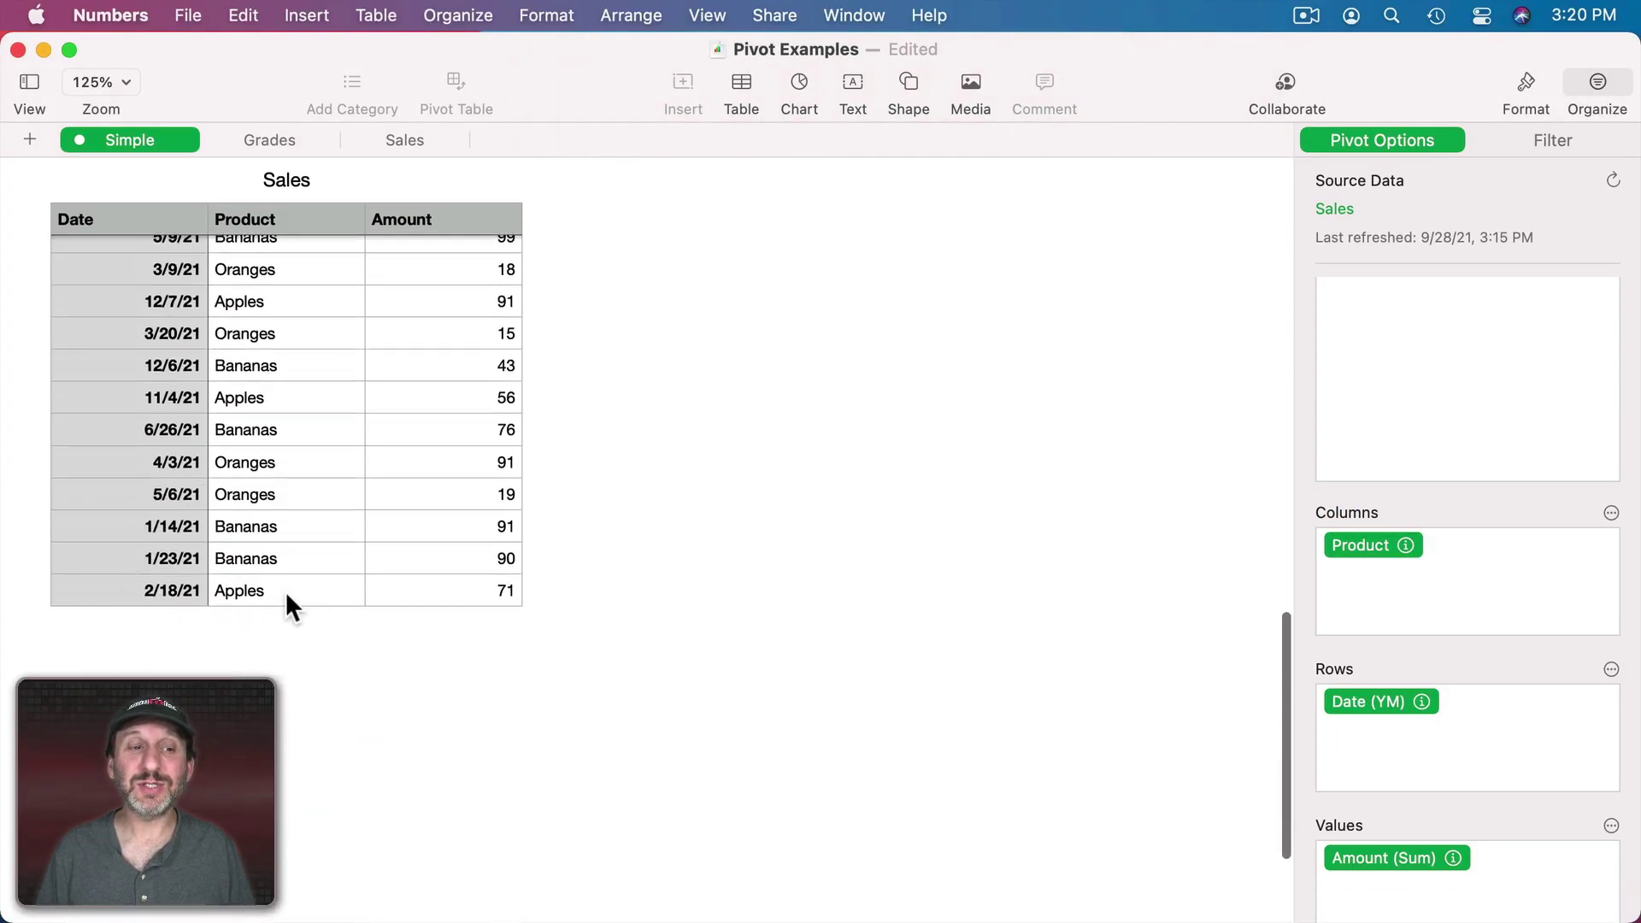
scroll(285, 592, up, 20)
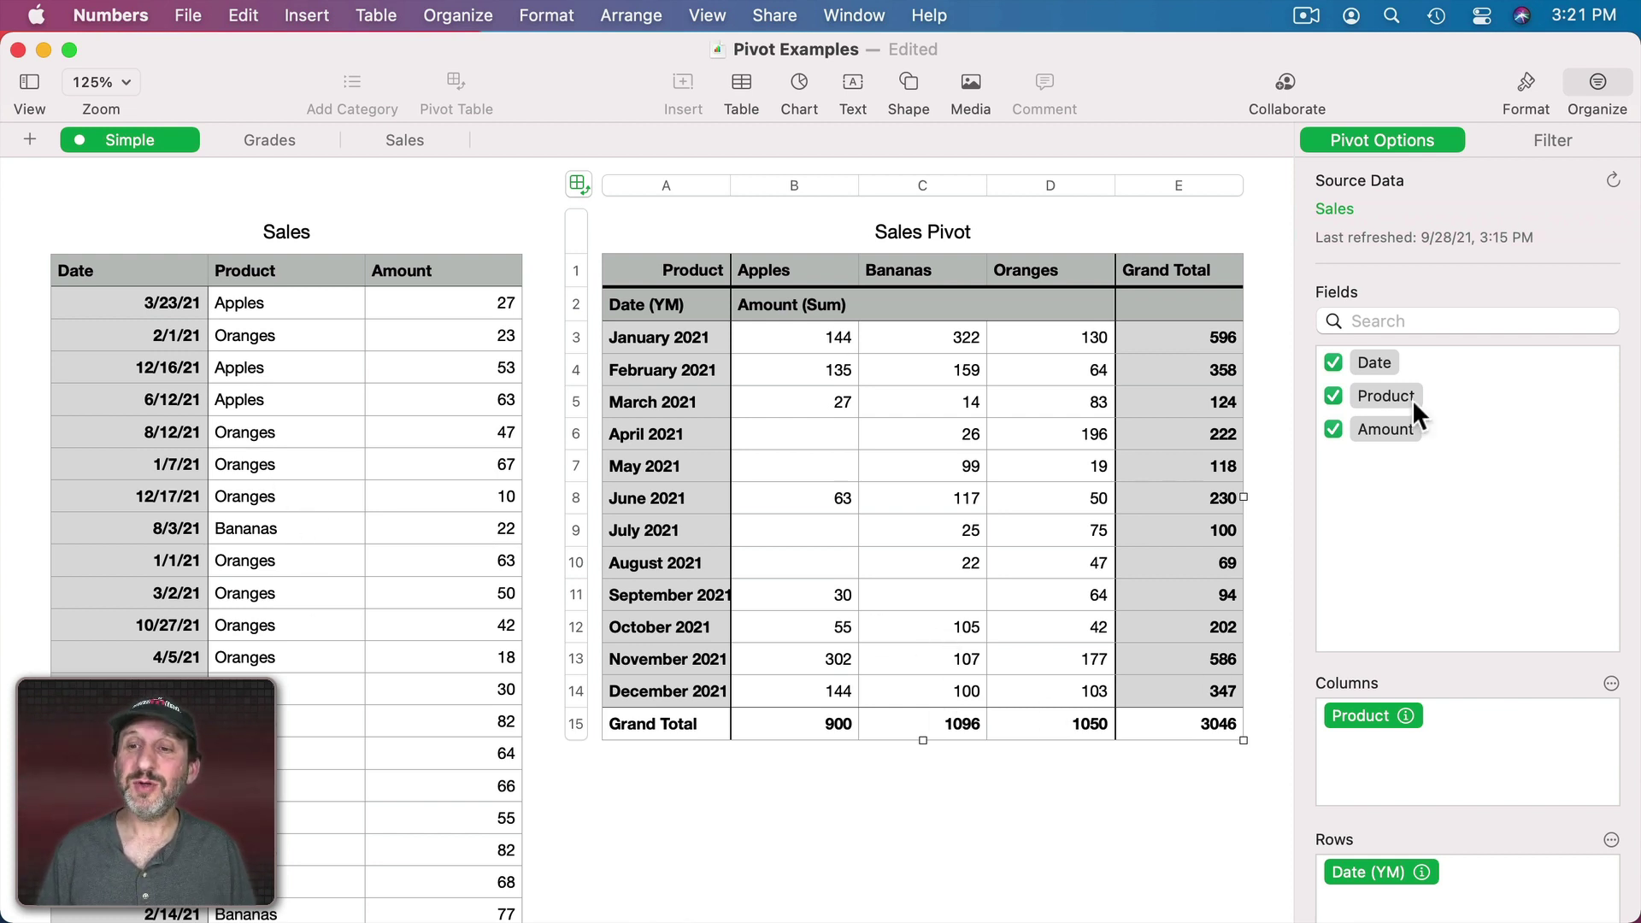
scroll(1372, 677, down, 5)
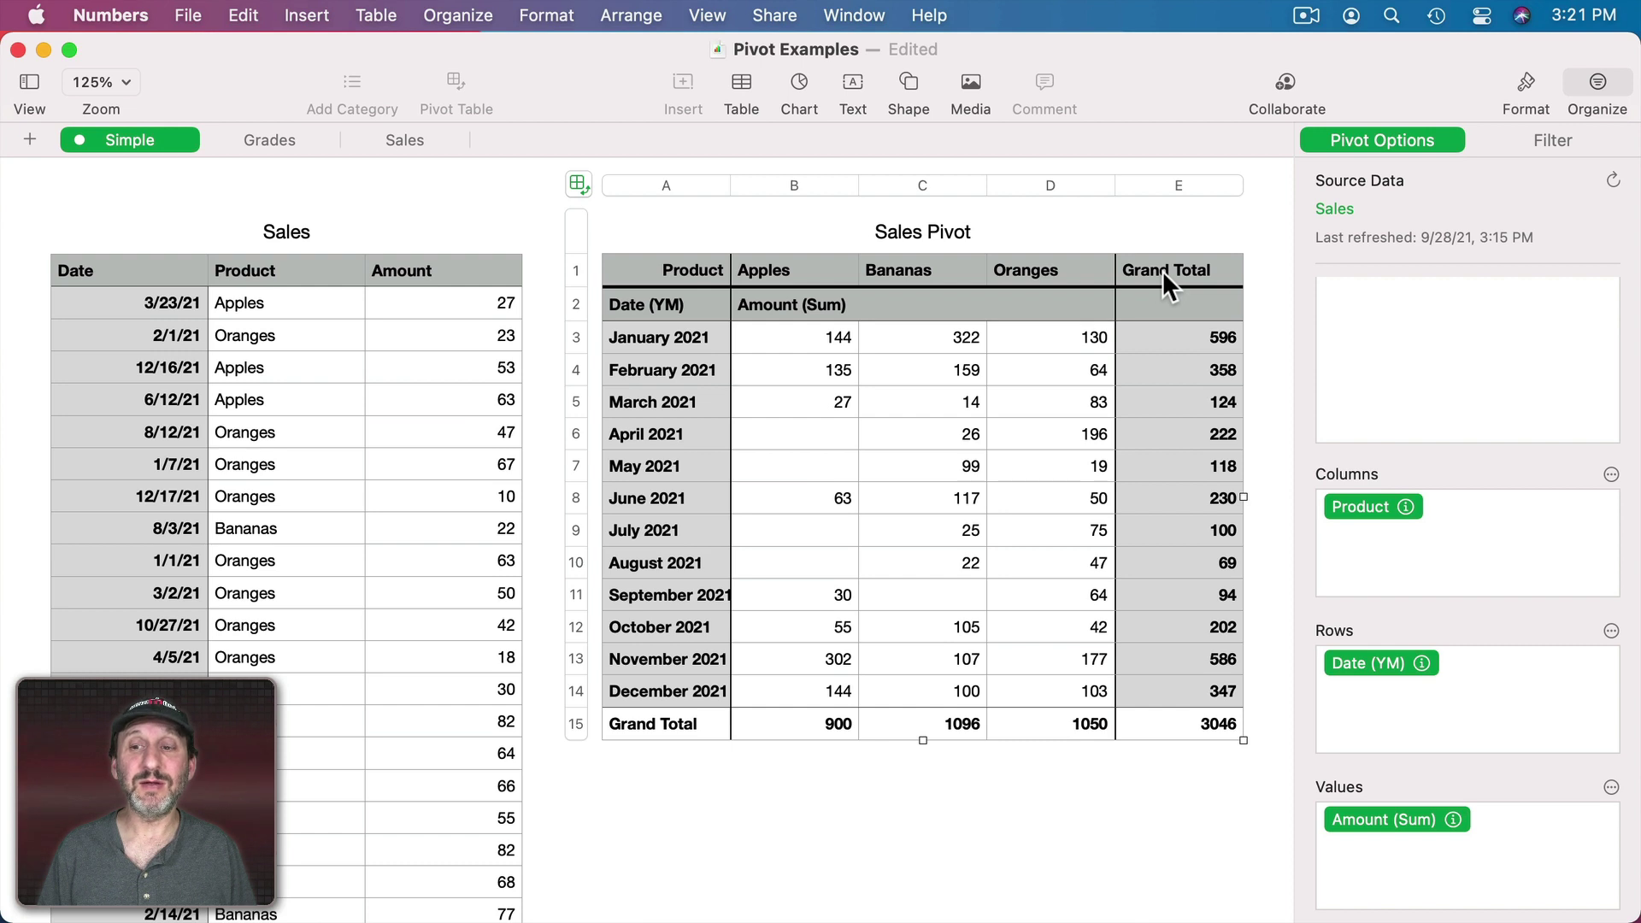
- Move Product from Columns into Rows, nesting products under each month
drag(1382, 504, 1388, 690)
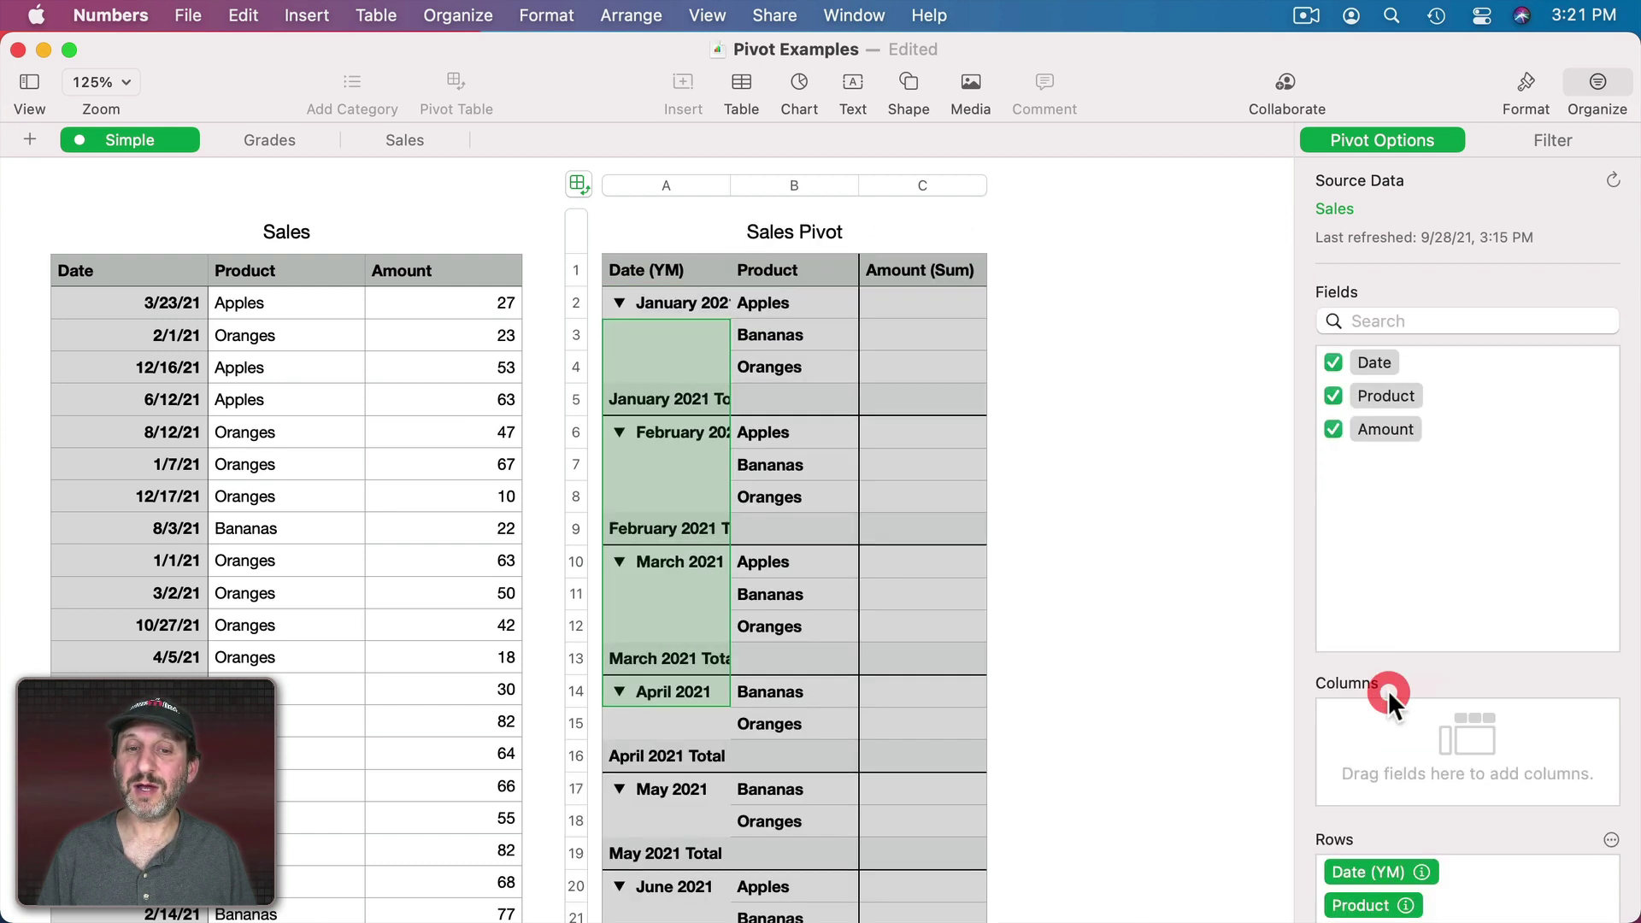
click(618, 305)
click(619, 304)
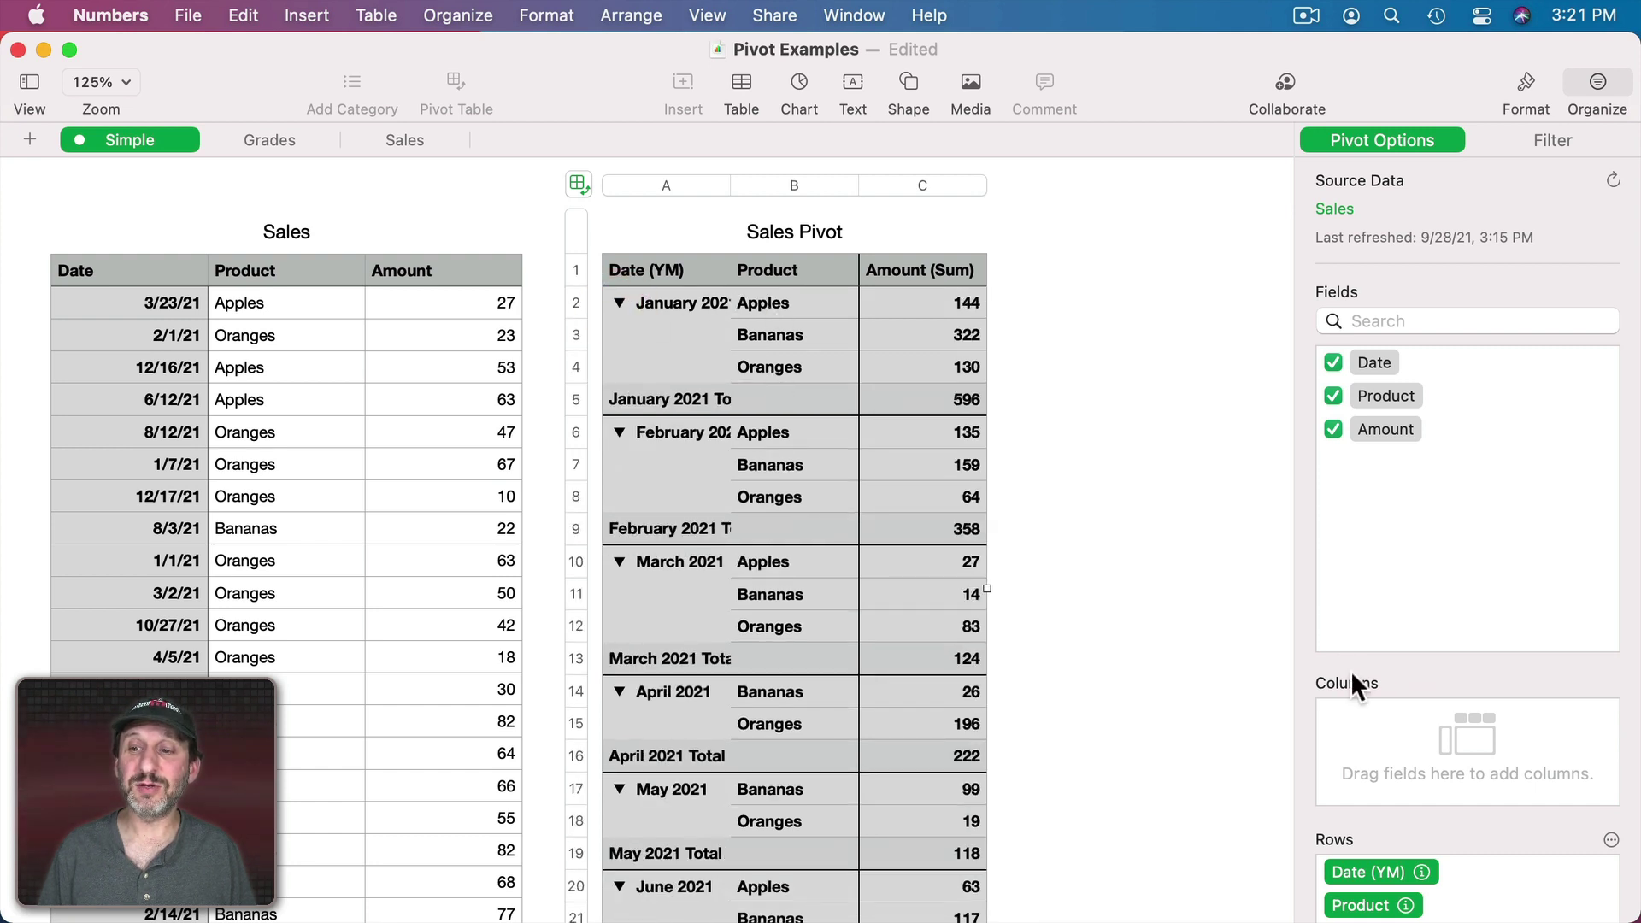
- Place Product above Date (YM) so rows group by product, then month, with collapsible totals
scroll(1350, 670, down, 5)
drag(1357, 694, 1350, 644)
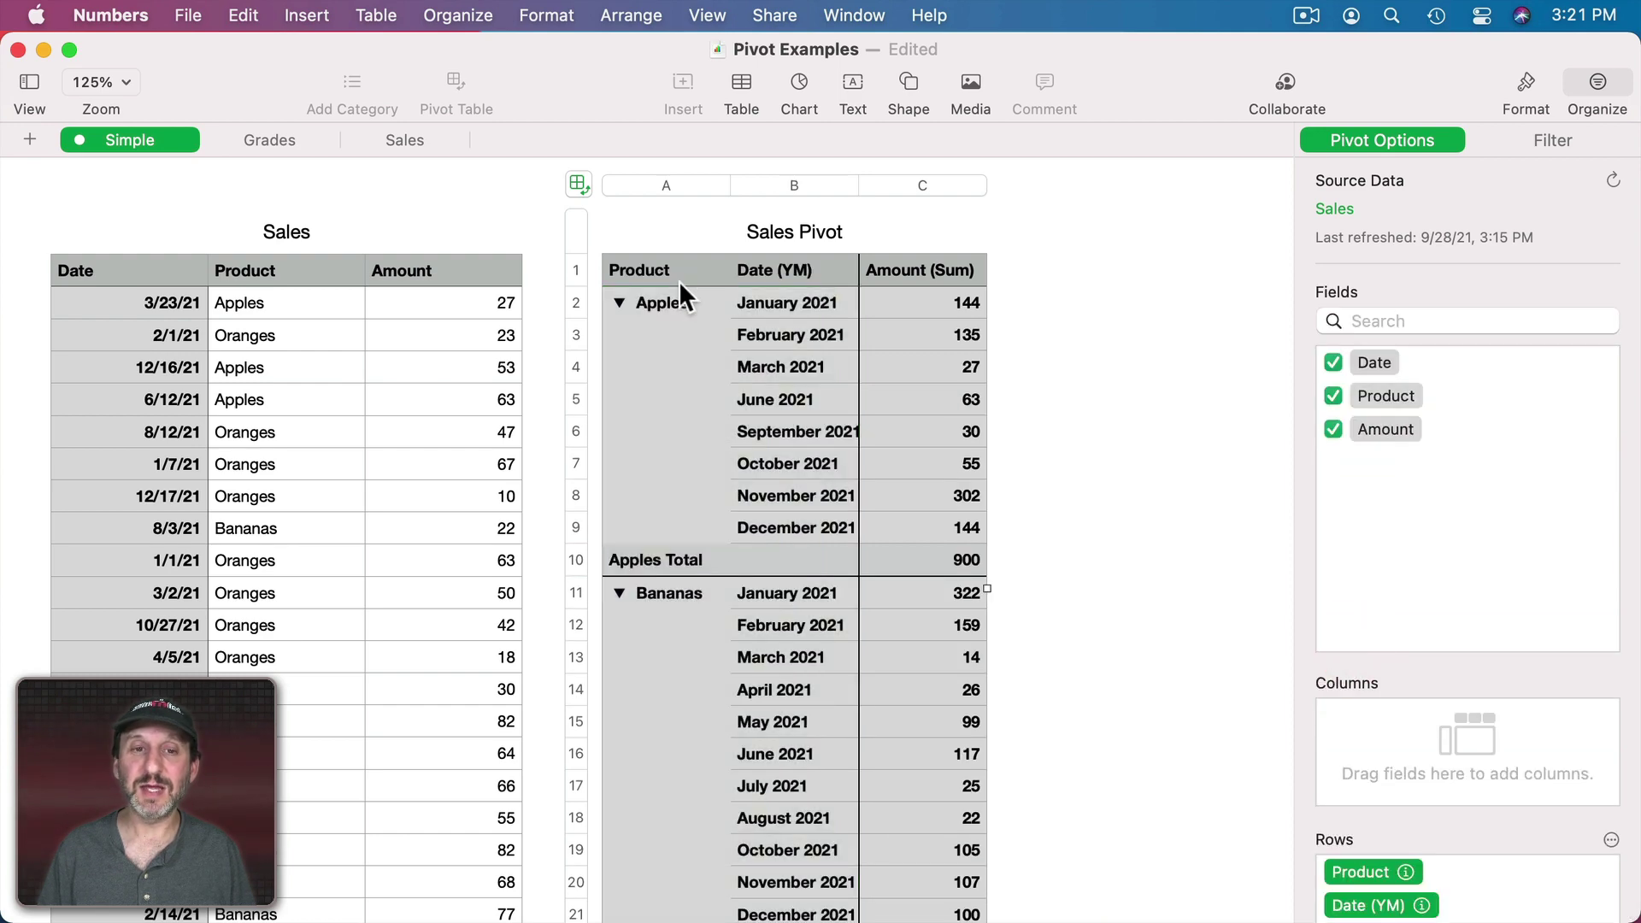
click(618, 303)
click(617, 303)
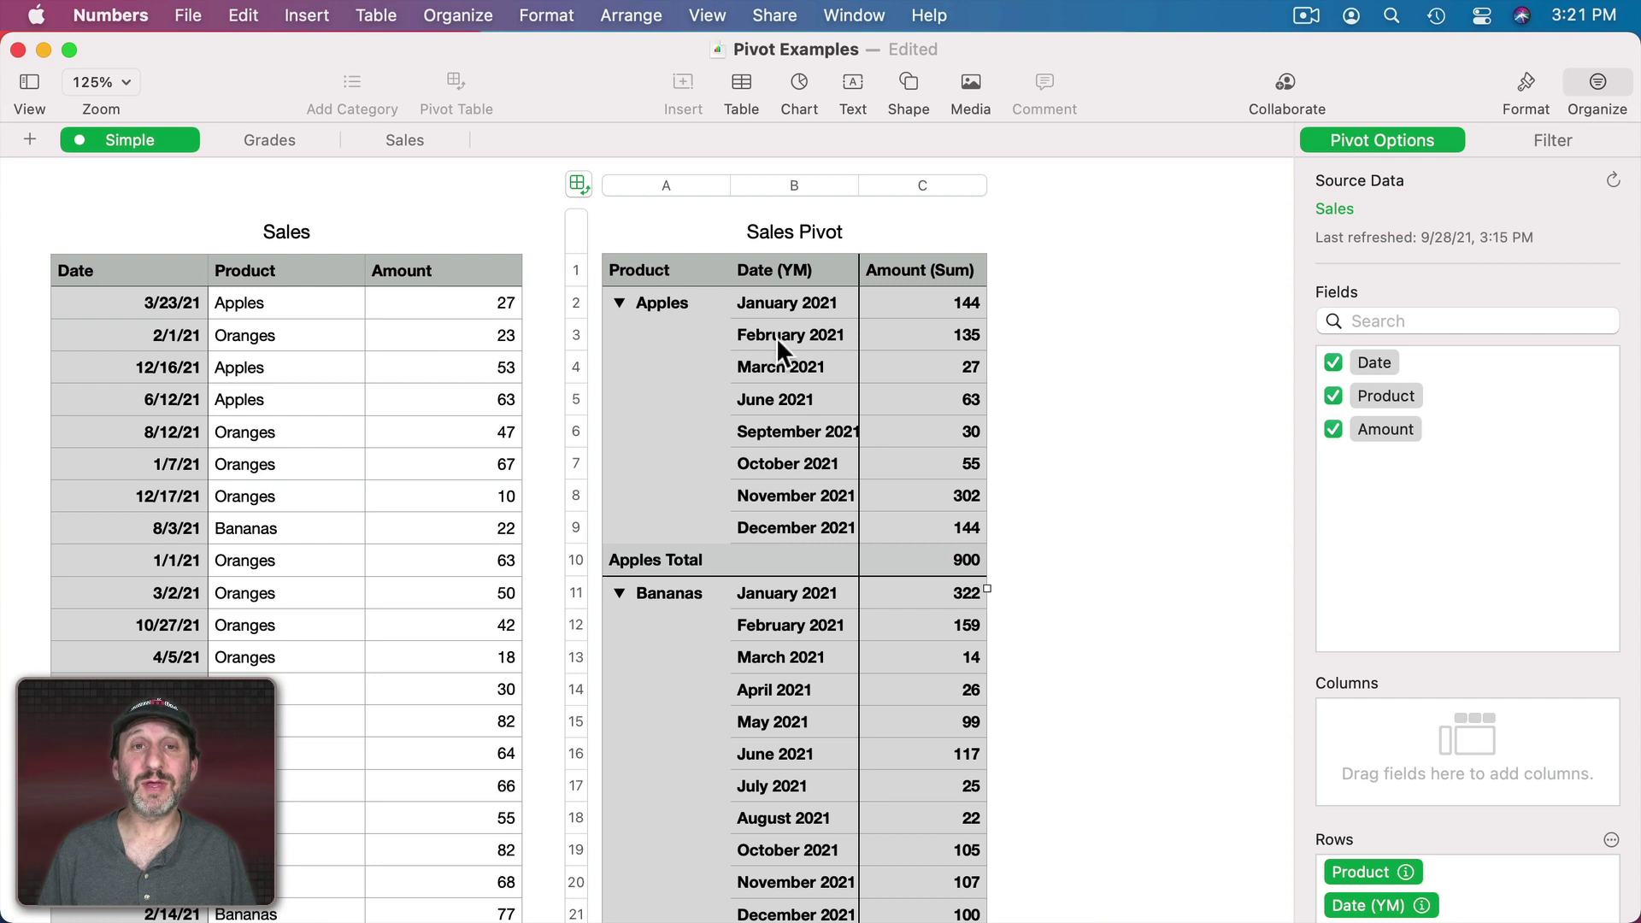
click(618, 592)
click(617, 592)
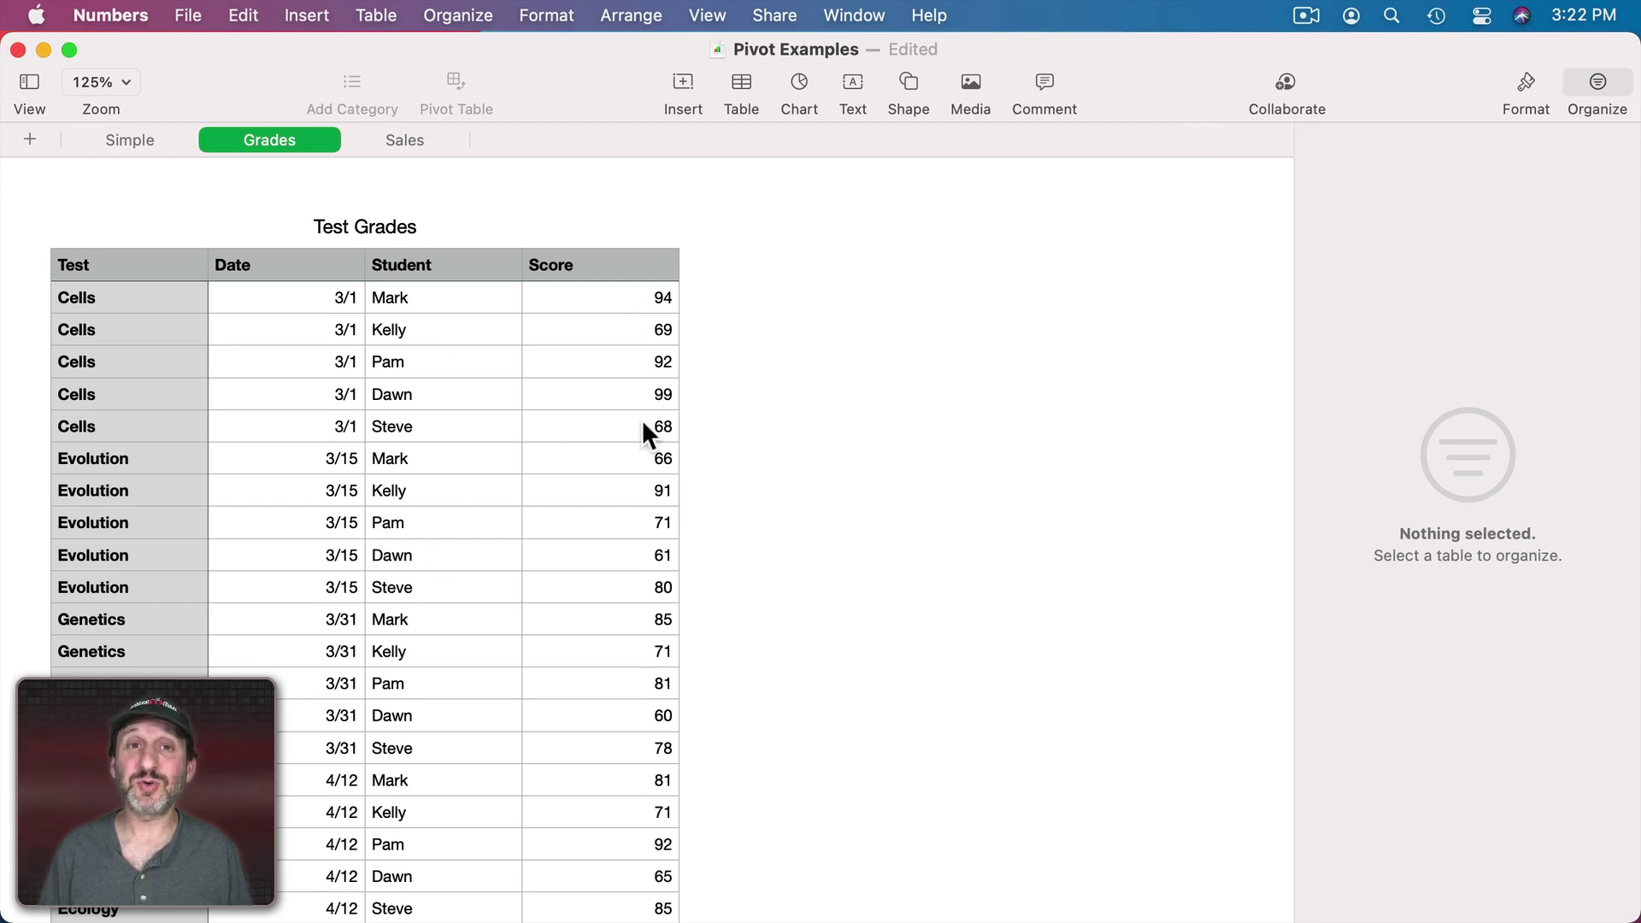
- Create a Test Grades Pivot on the current sheet with Test as rows and Student as columns
click(270, 305)
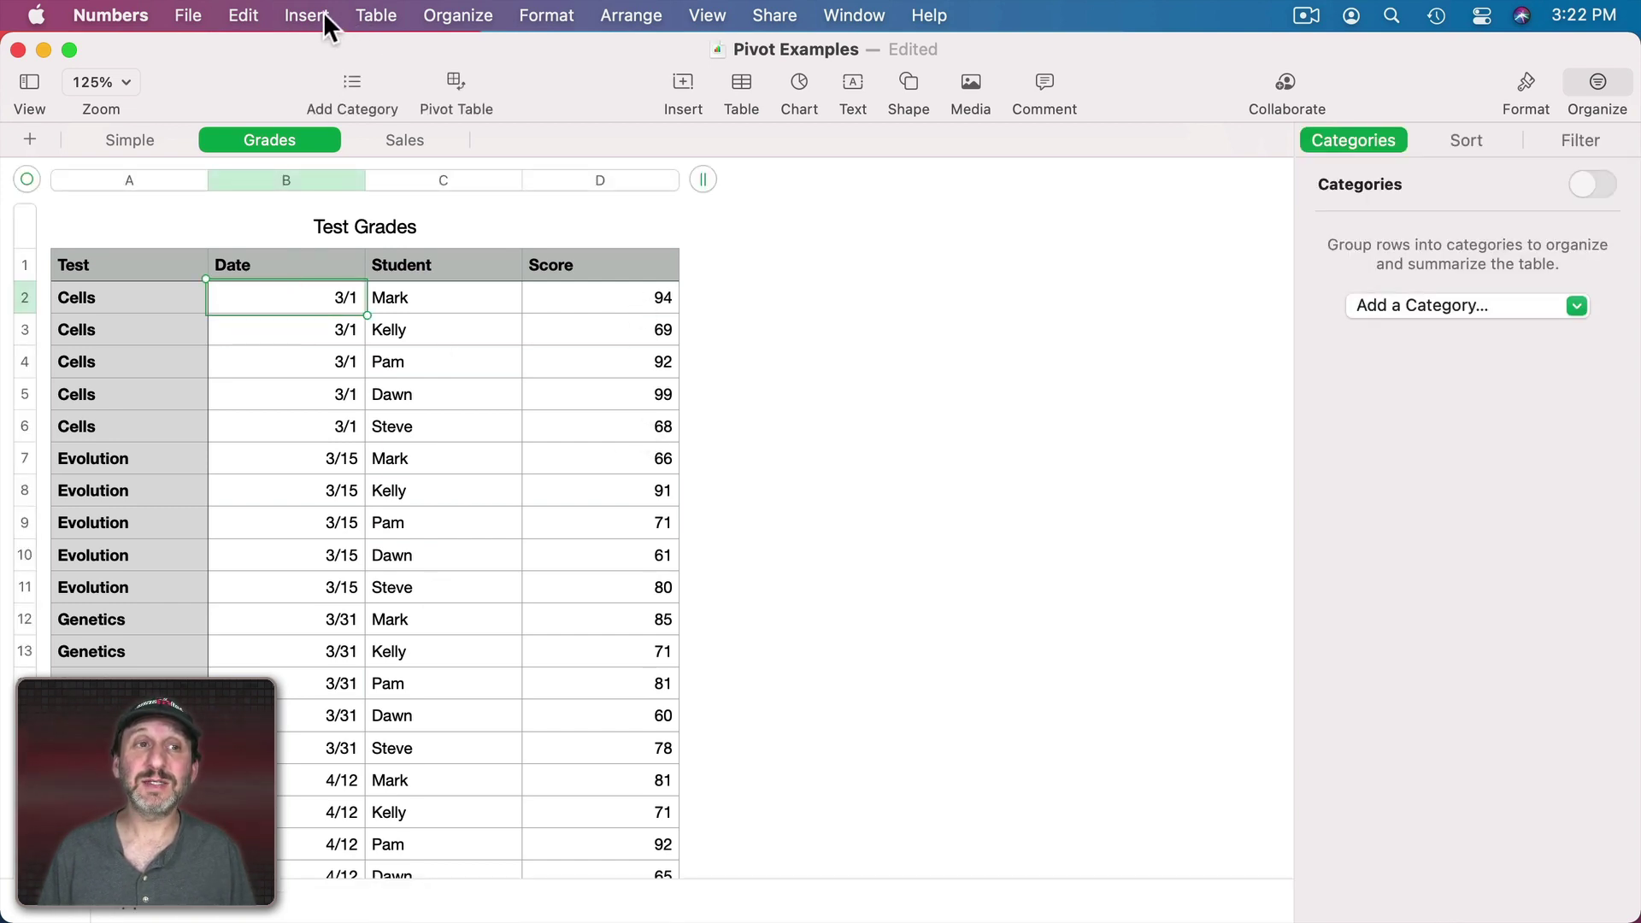
click(458, 15)
mouse_move(515, 432)
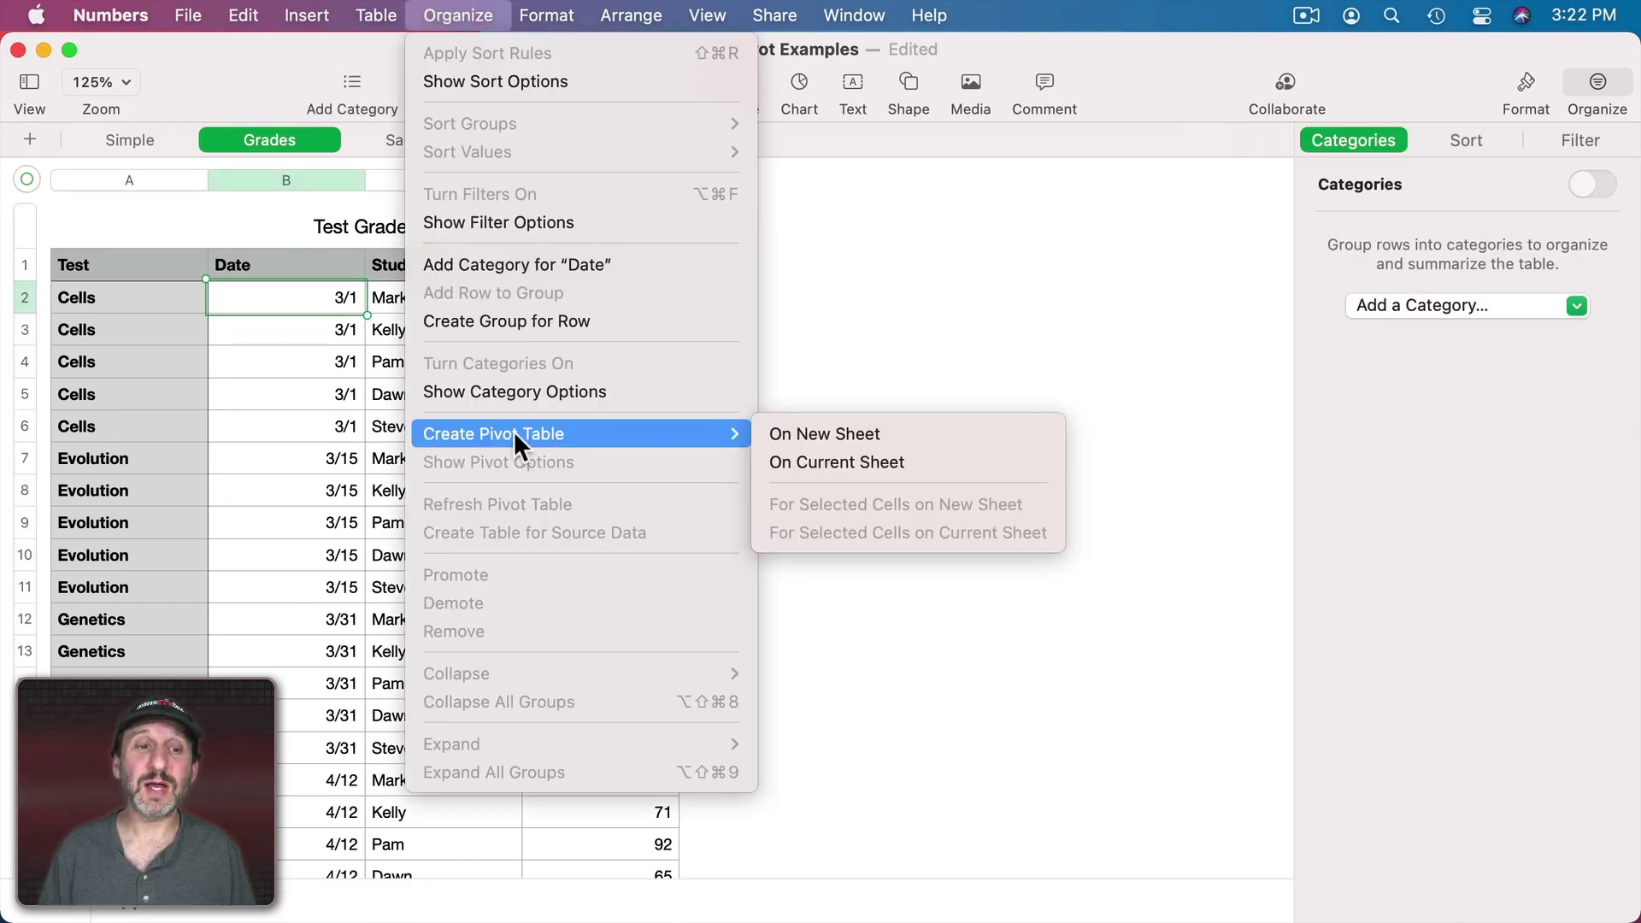
click(826, 462)
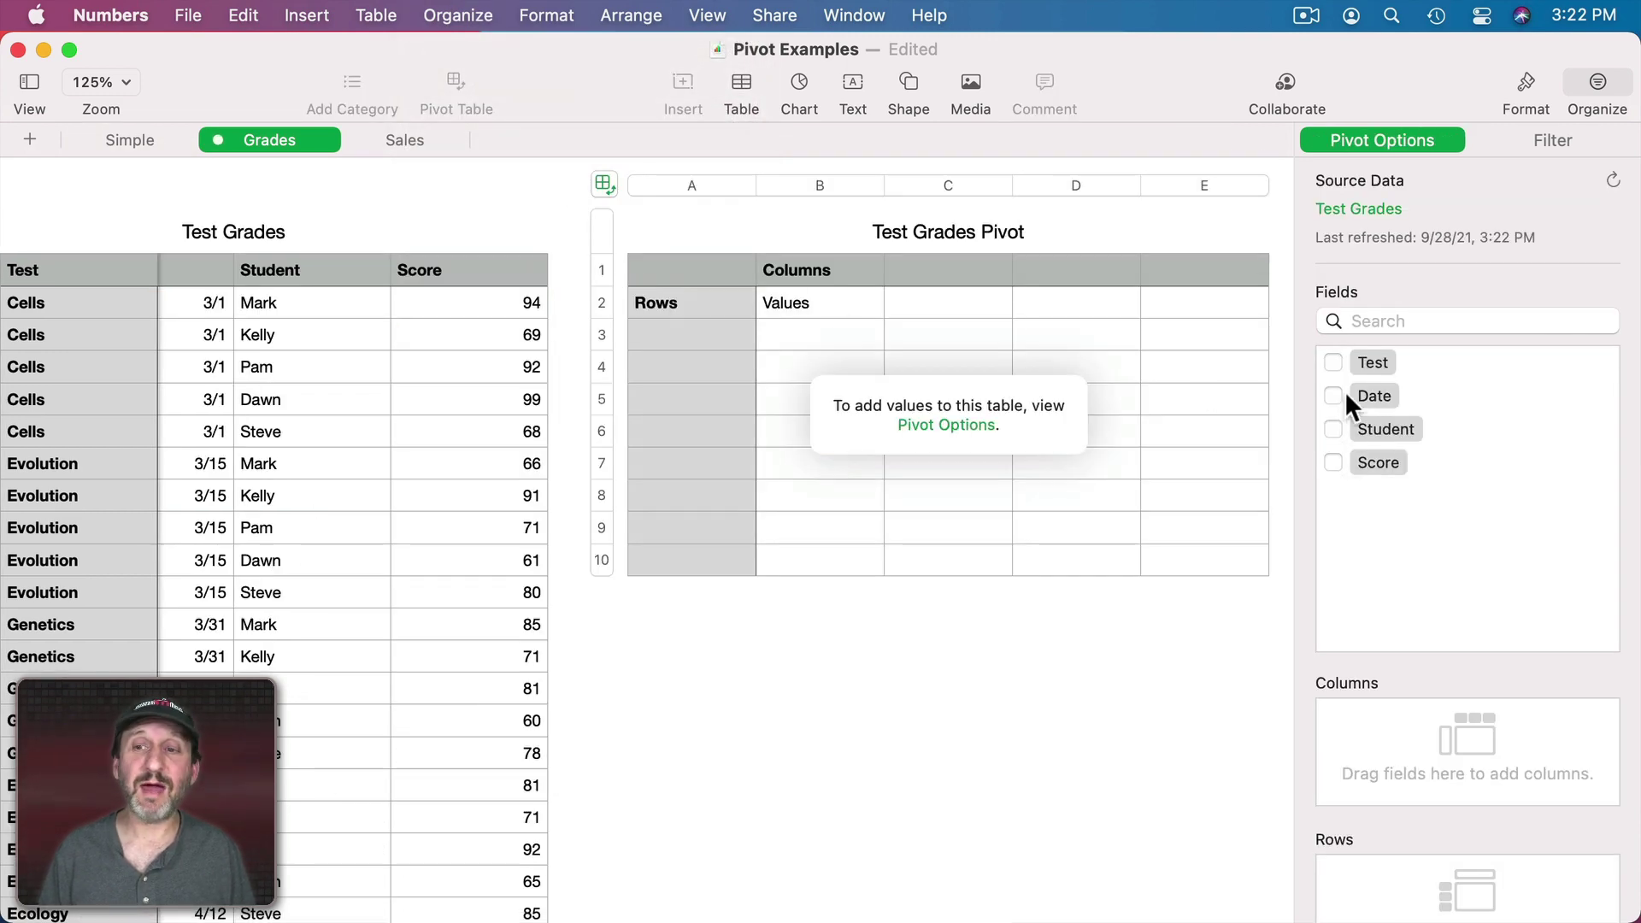
click(1331, 360)
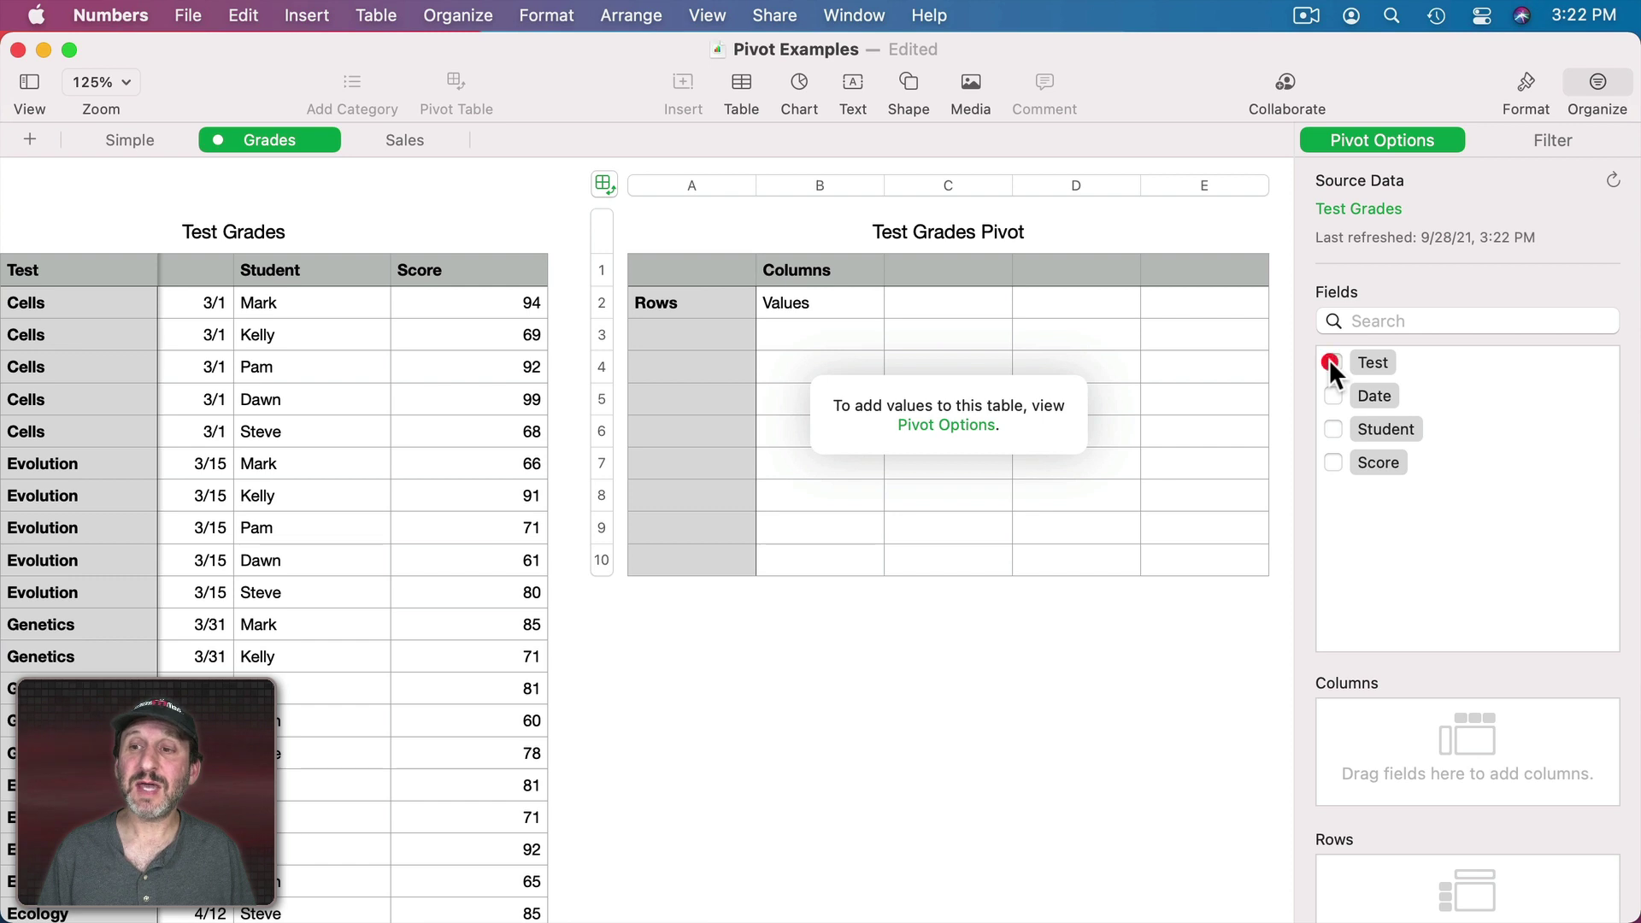
click(1331, 427)
- Add Score as summed values, giving Dawn a grand total of 667
click(1332, 461)
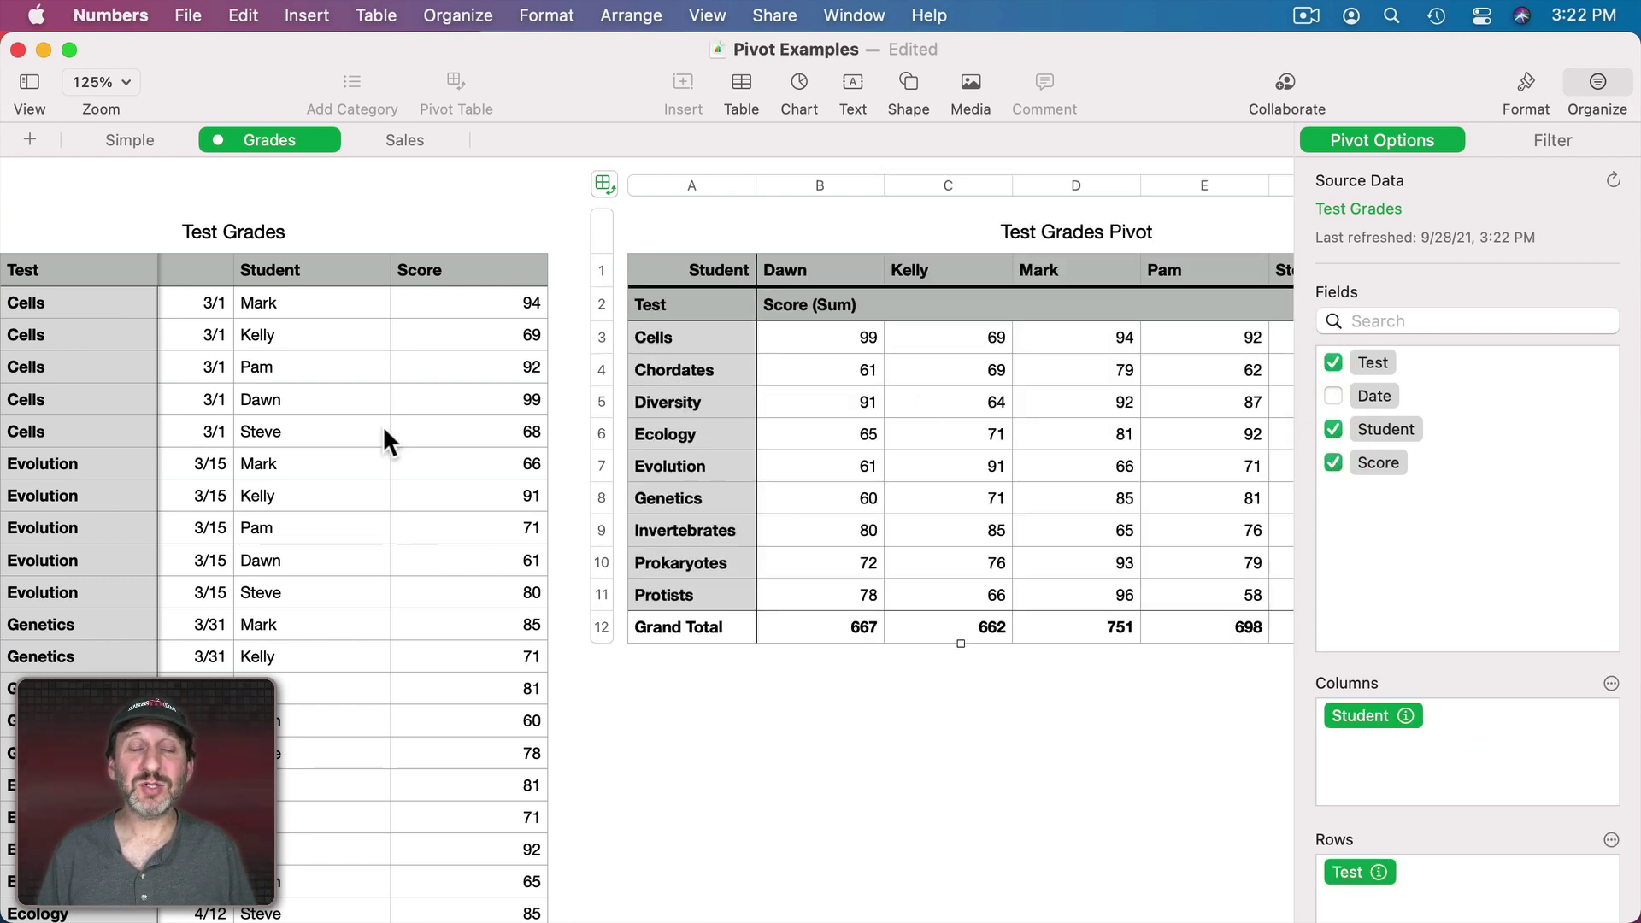
scroll(925, 461, right, 5)
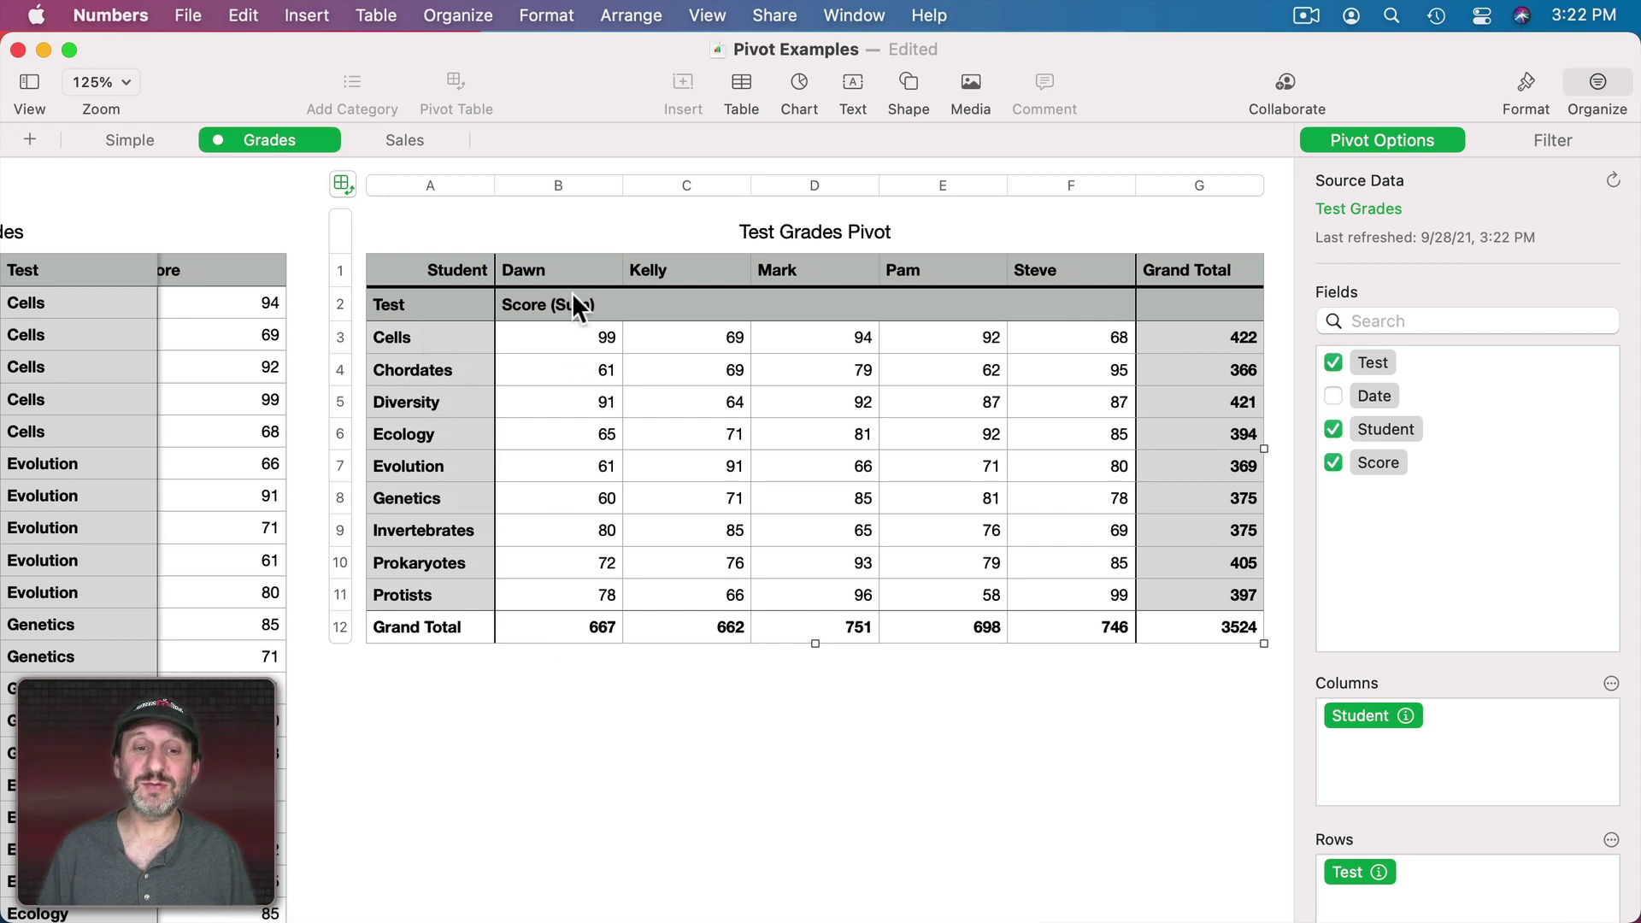
click(586, 637)
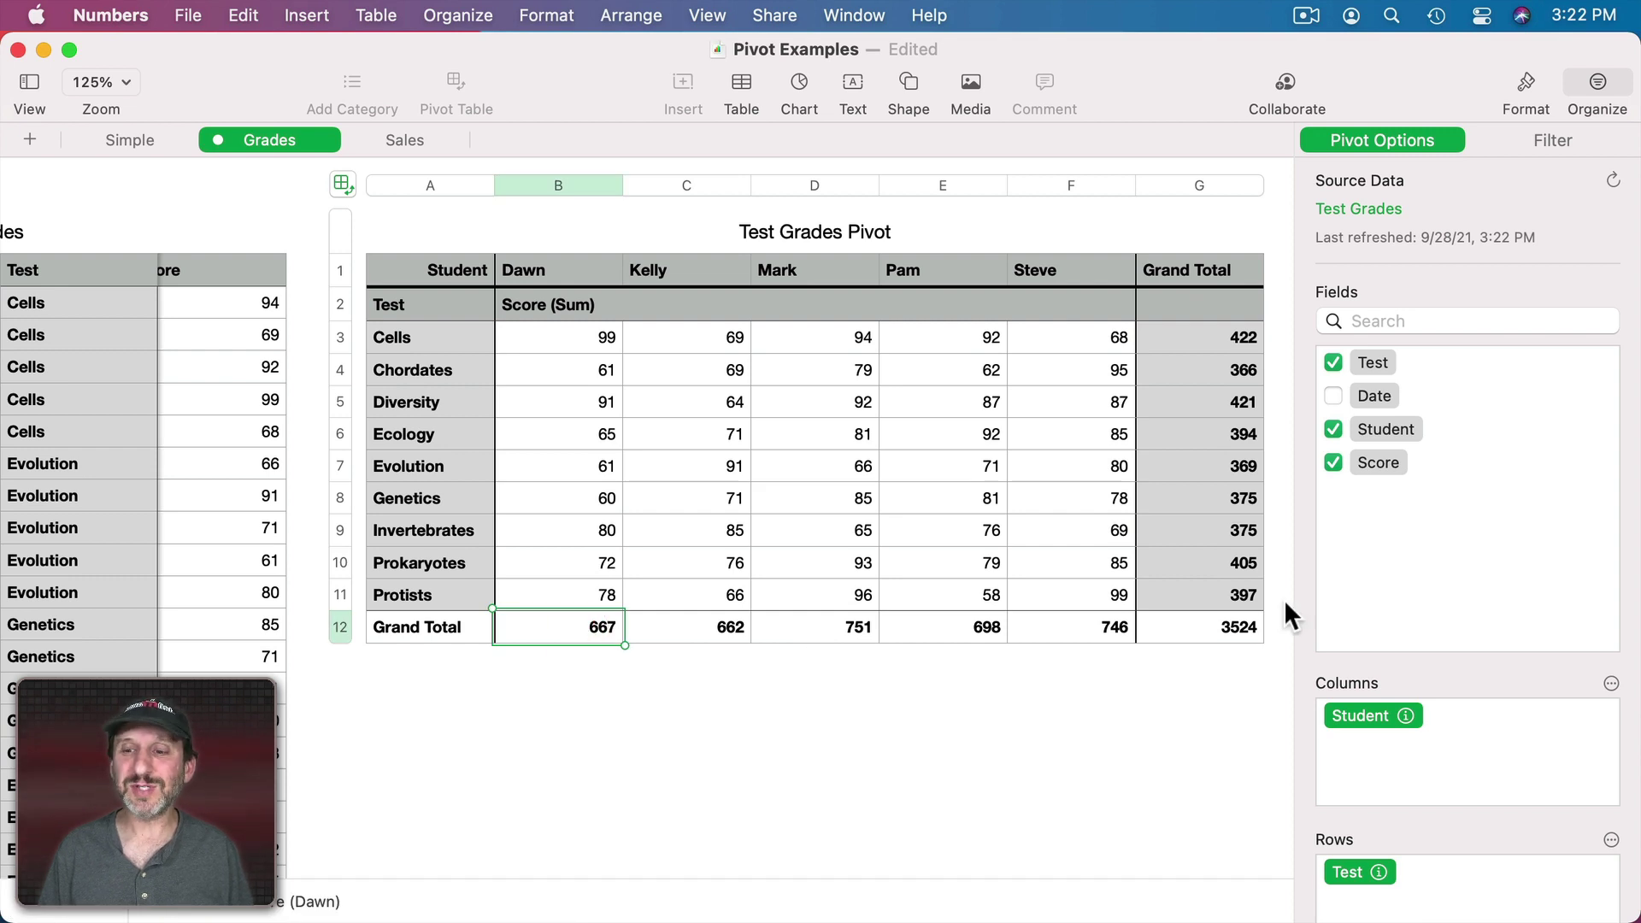
- Summarize Score by Average instead of Sum, e.g. Dawn 74.11, Mark 83.44
scroll(1422, 776, down, 5)
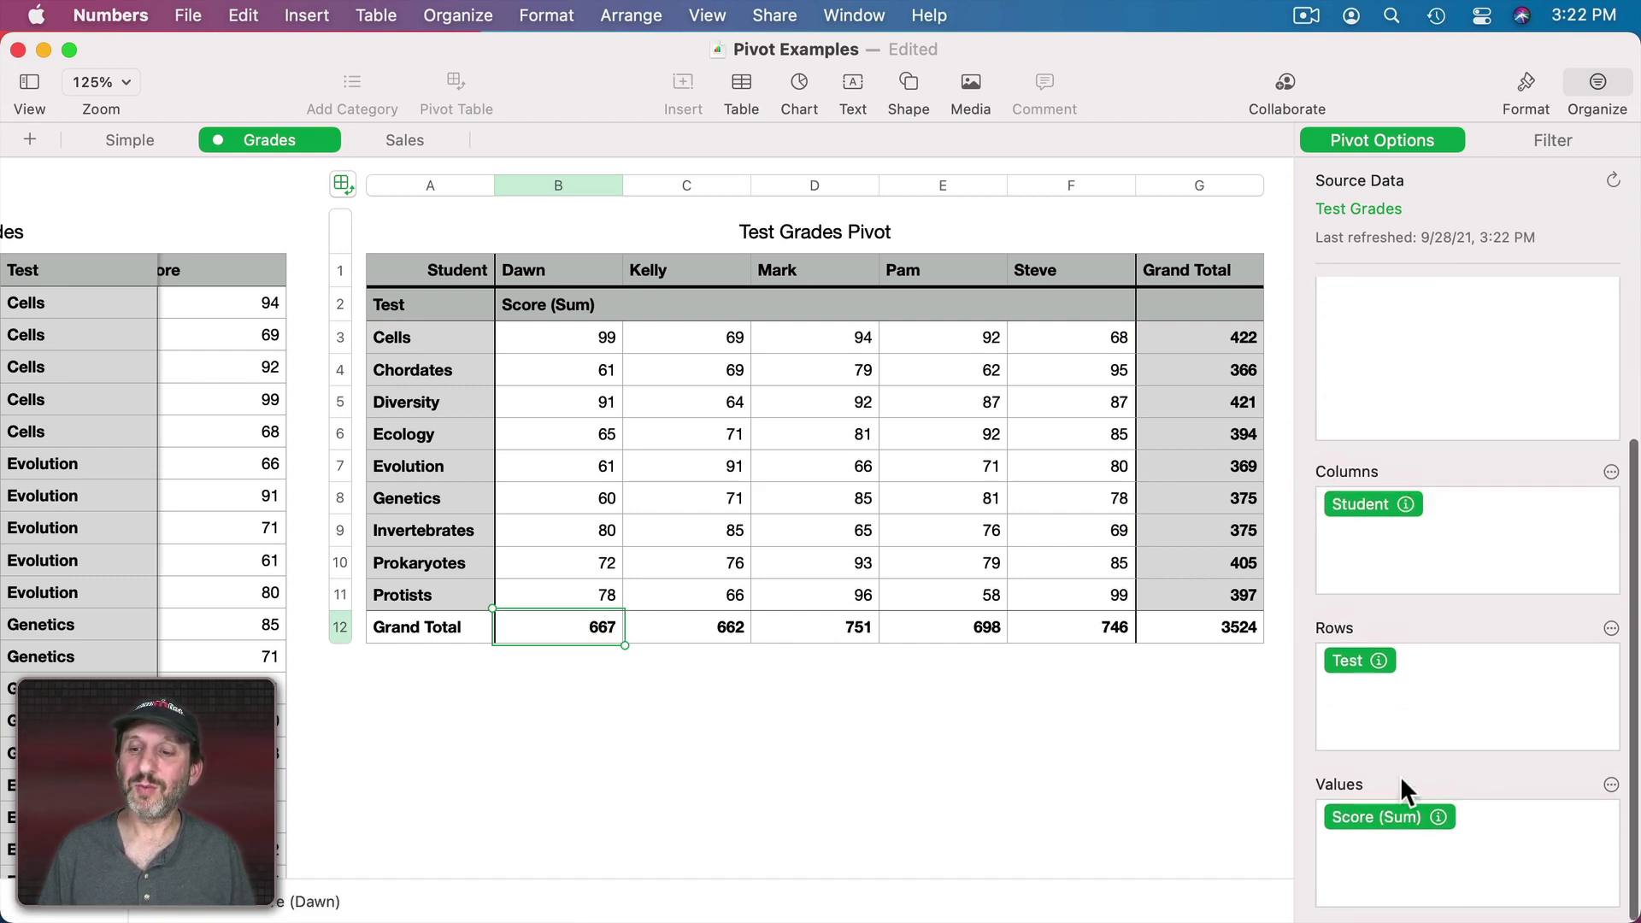
click(1438, 818)
click(1362, 664)
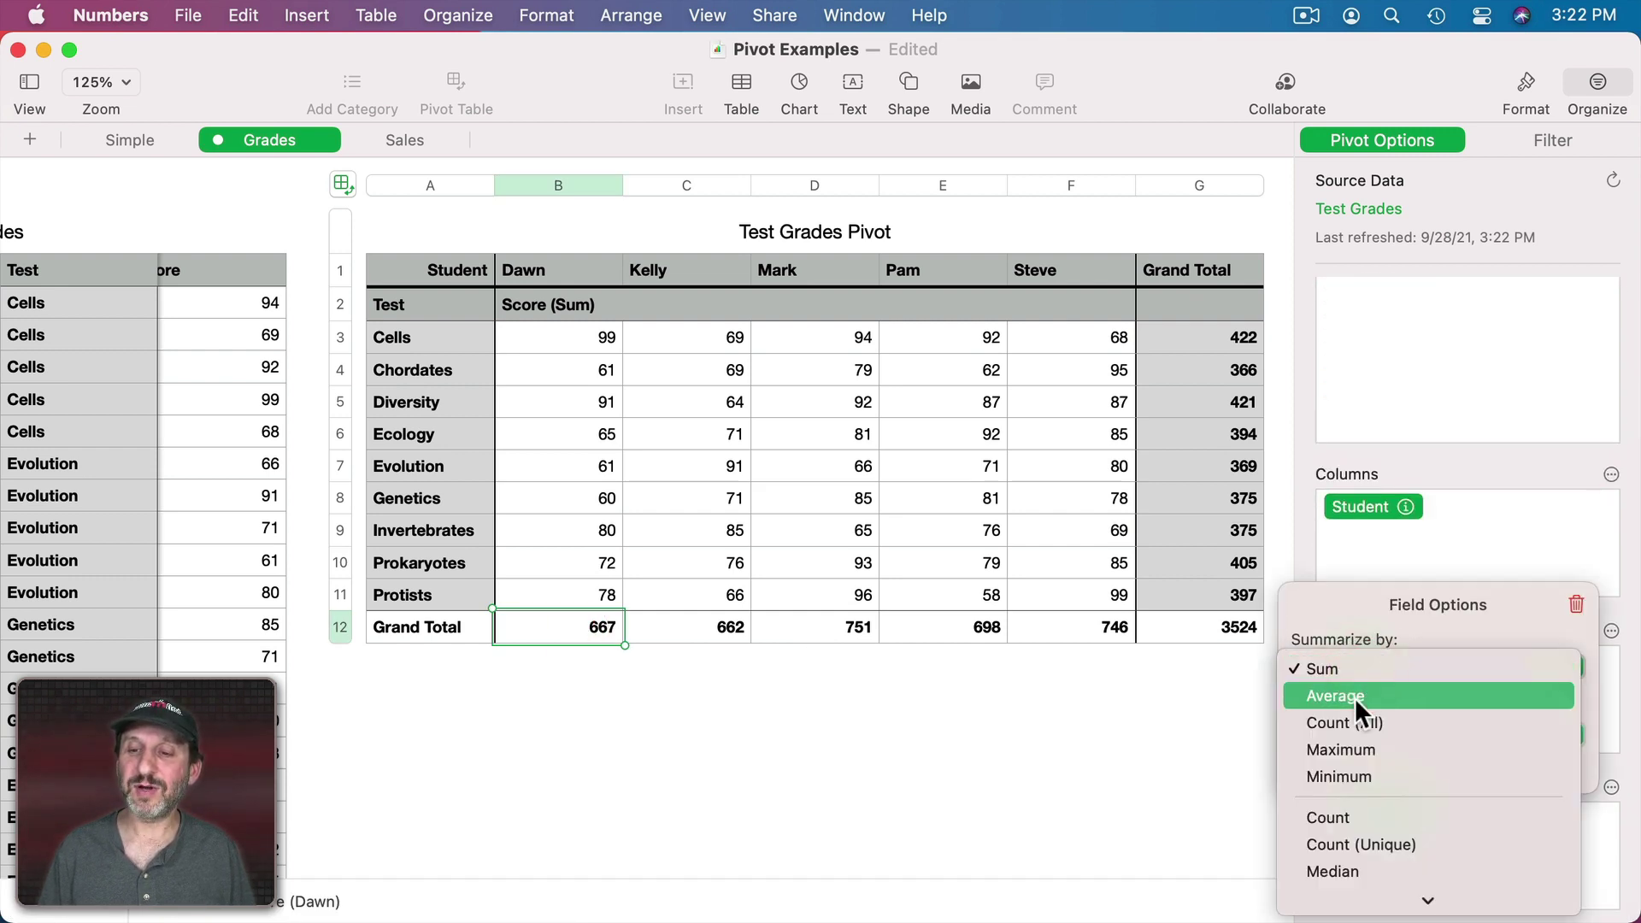
click(1355, 697)
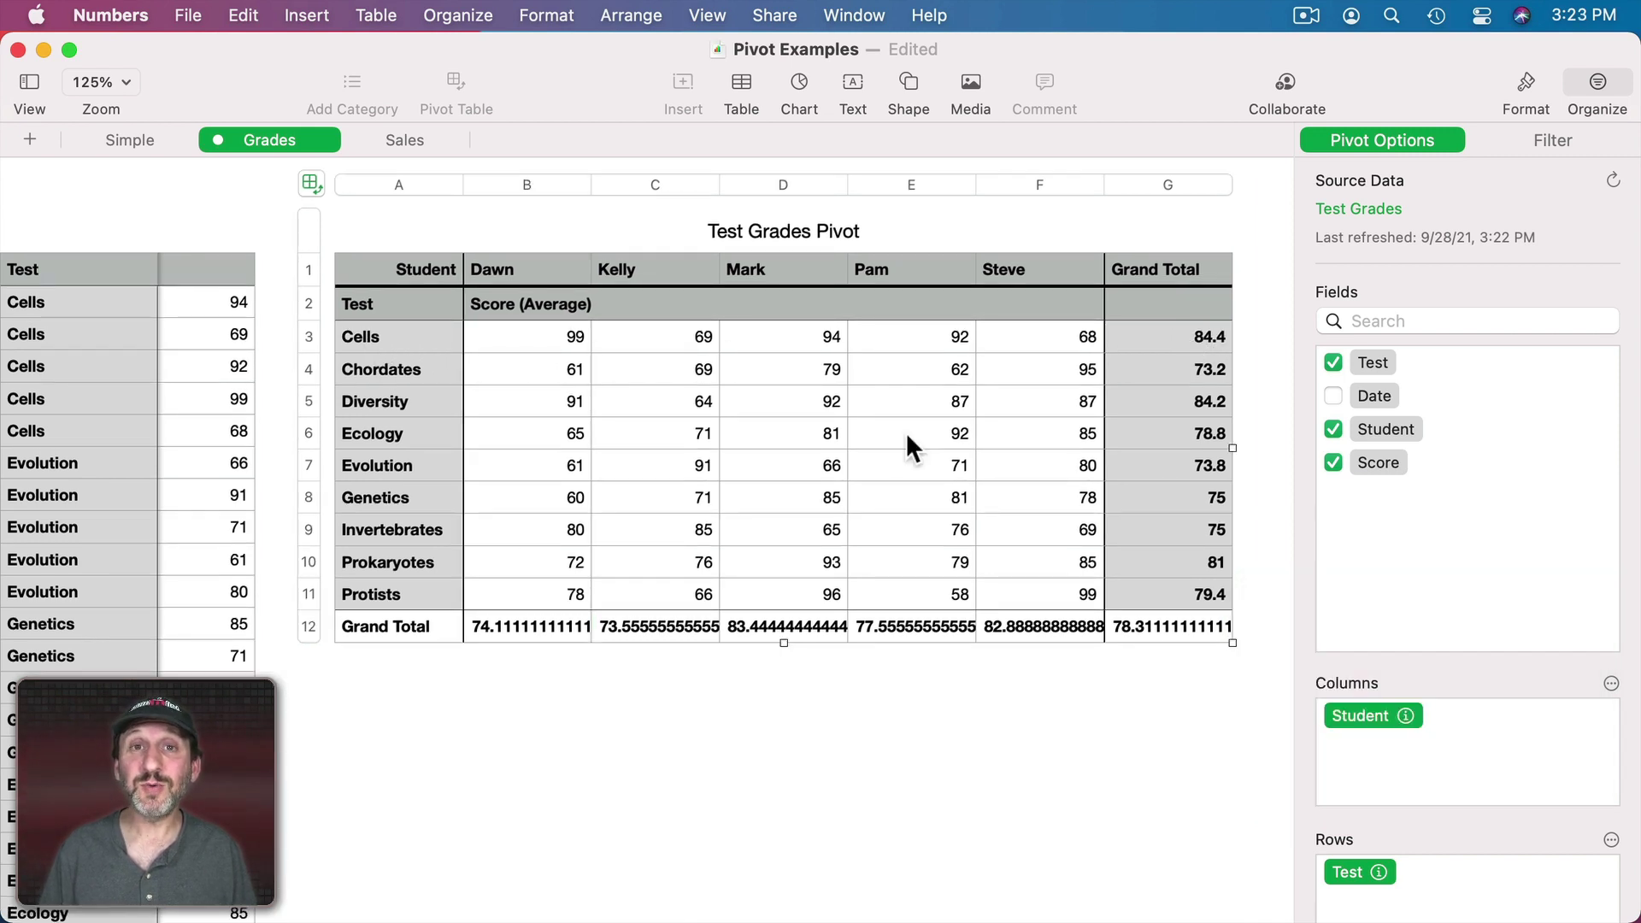
- Add a Score filter to the Test Grades Pivot keeping only scores less than 80
click(1552, 138)
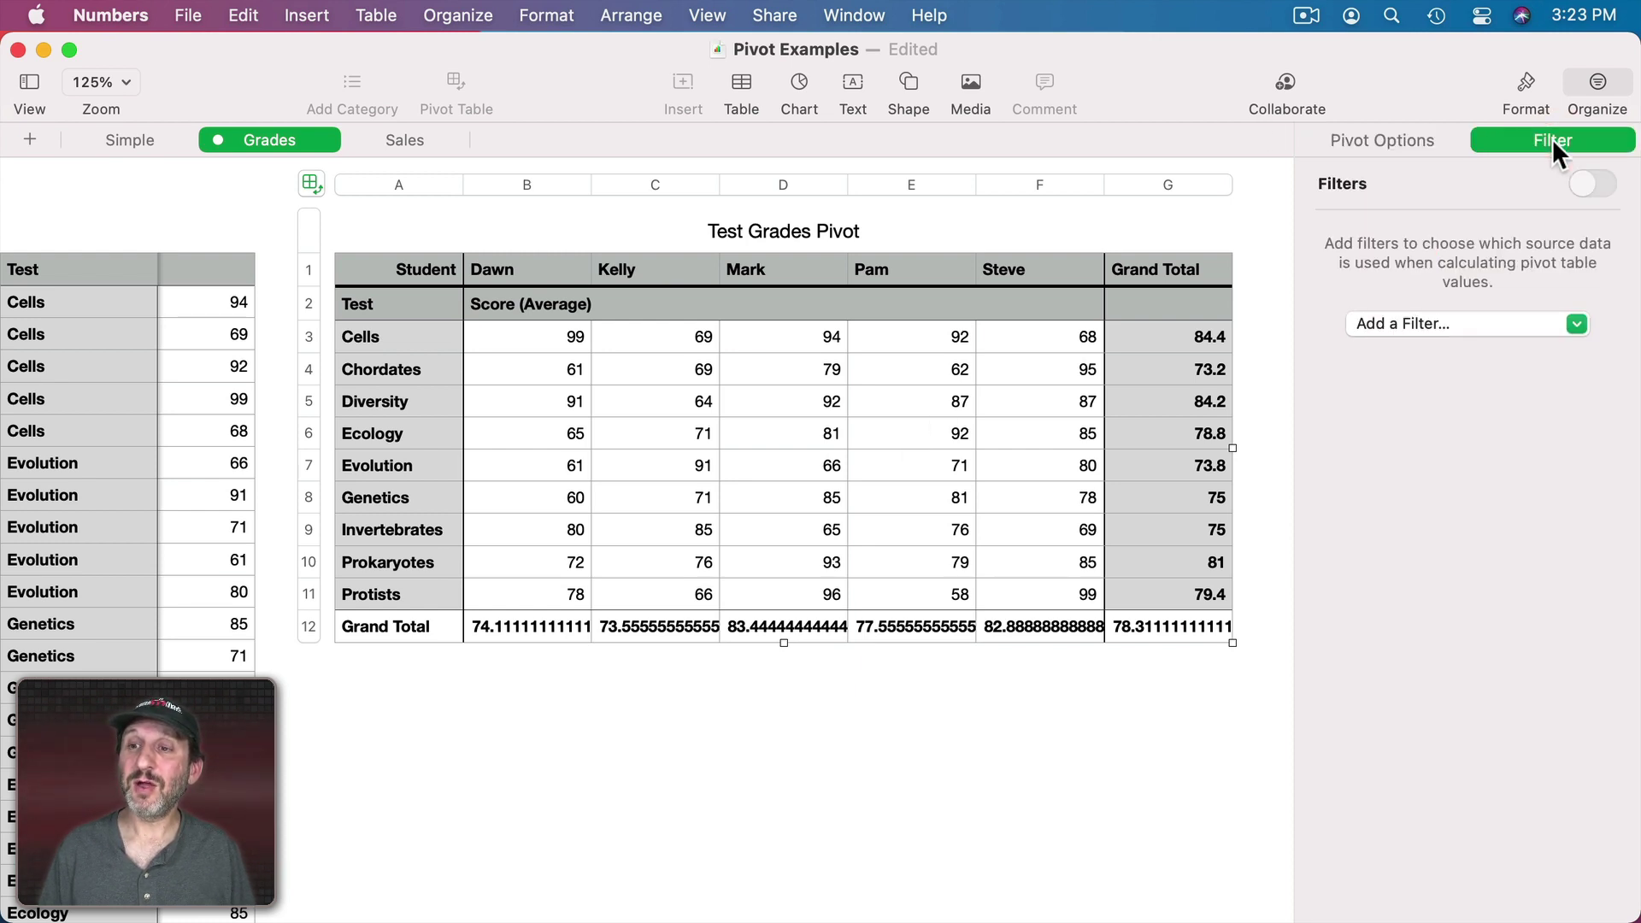
click(1448, 323)
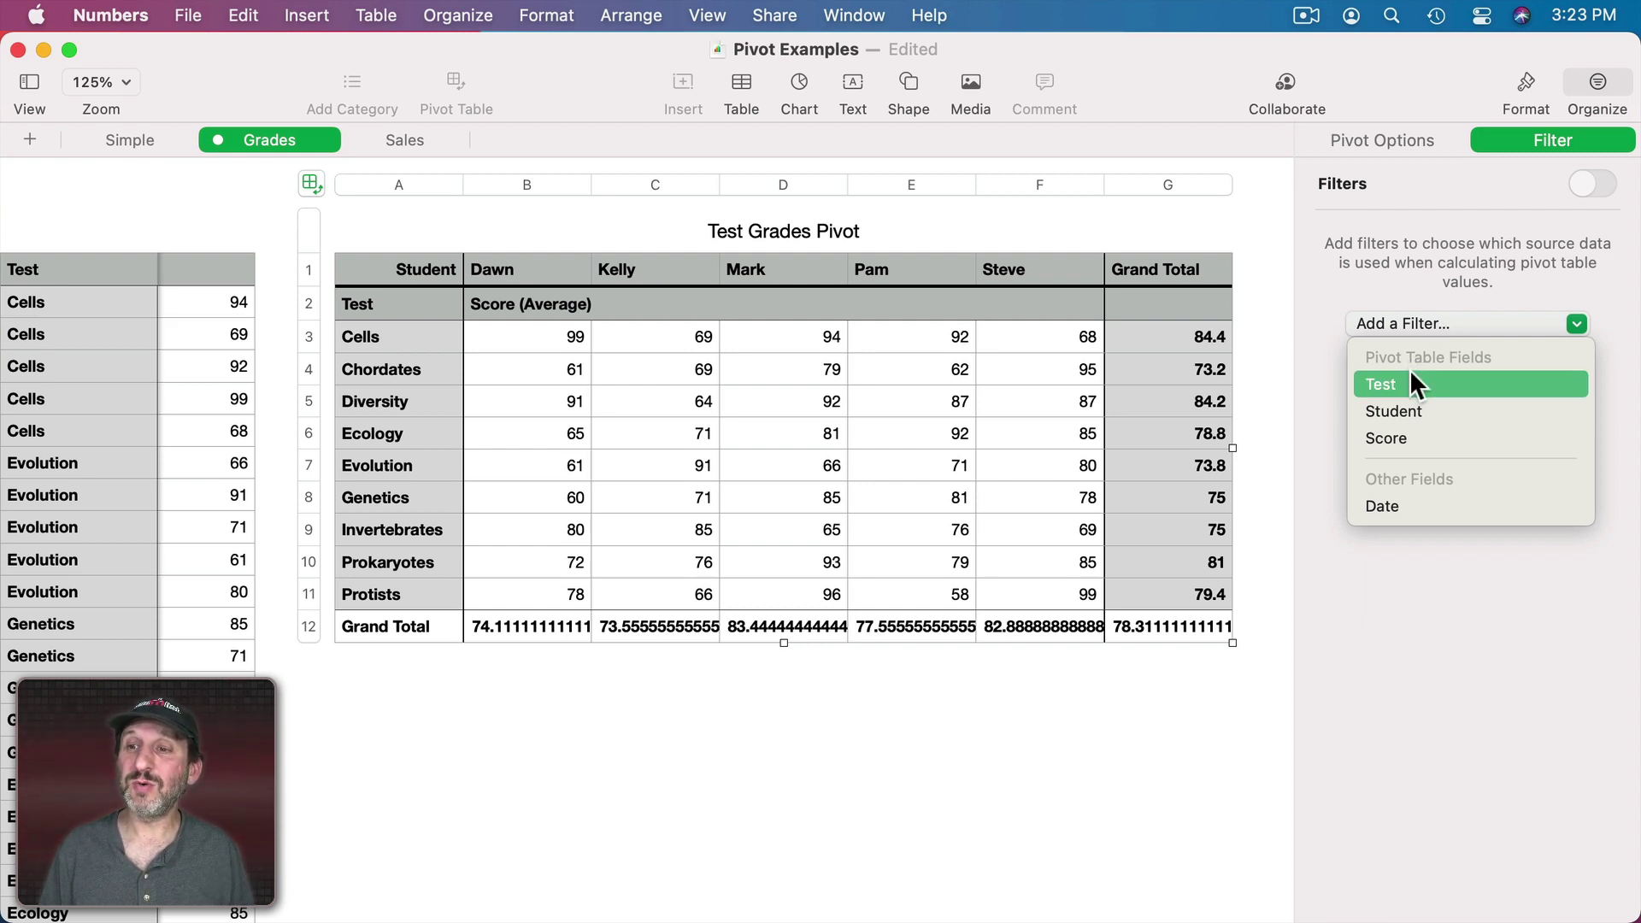
click(1396, 439)
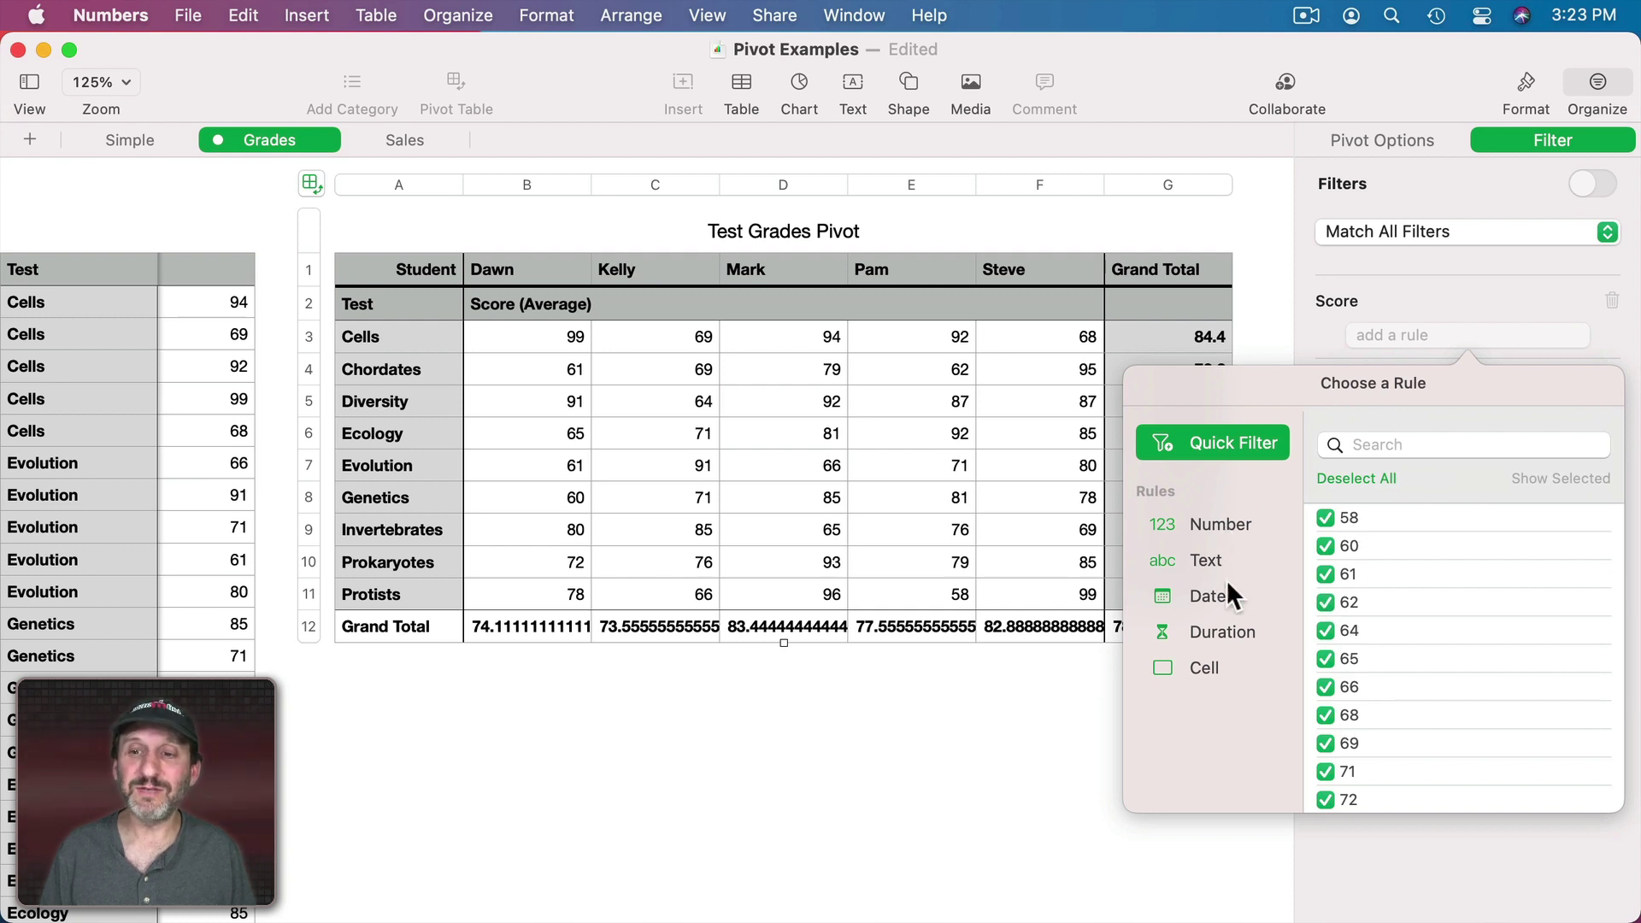
click(1220, 526)
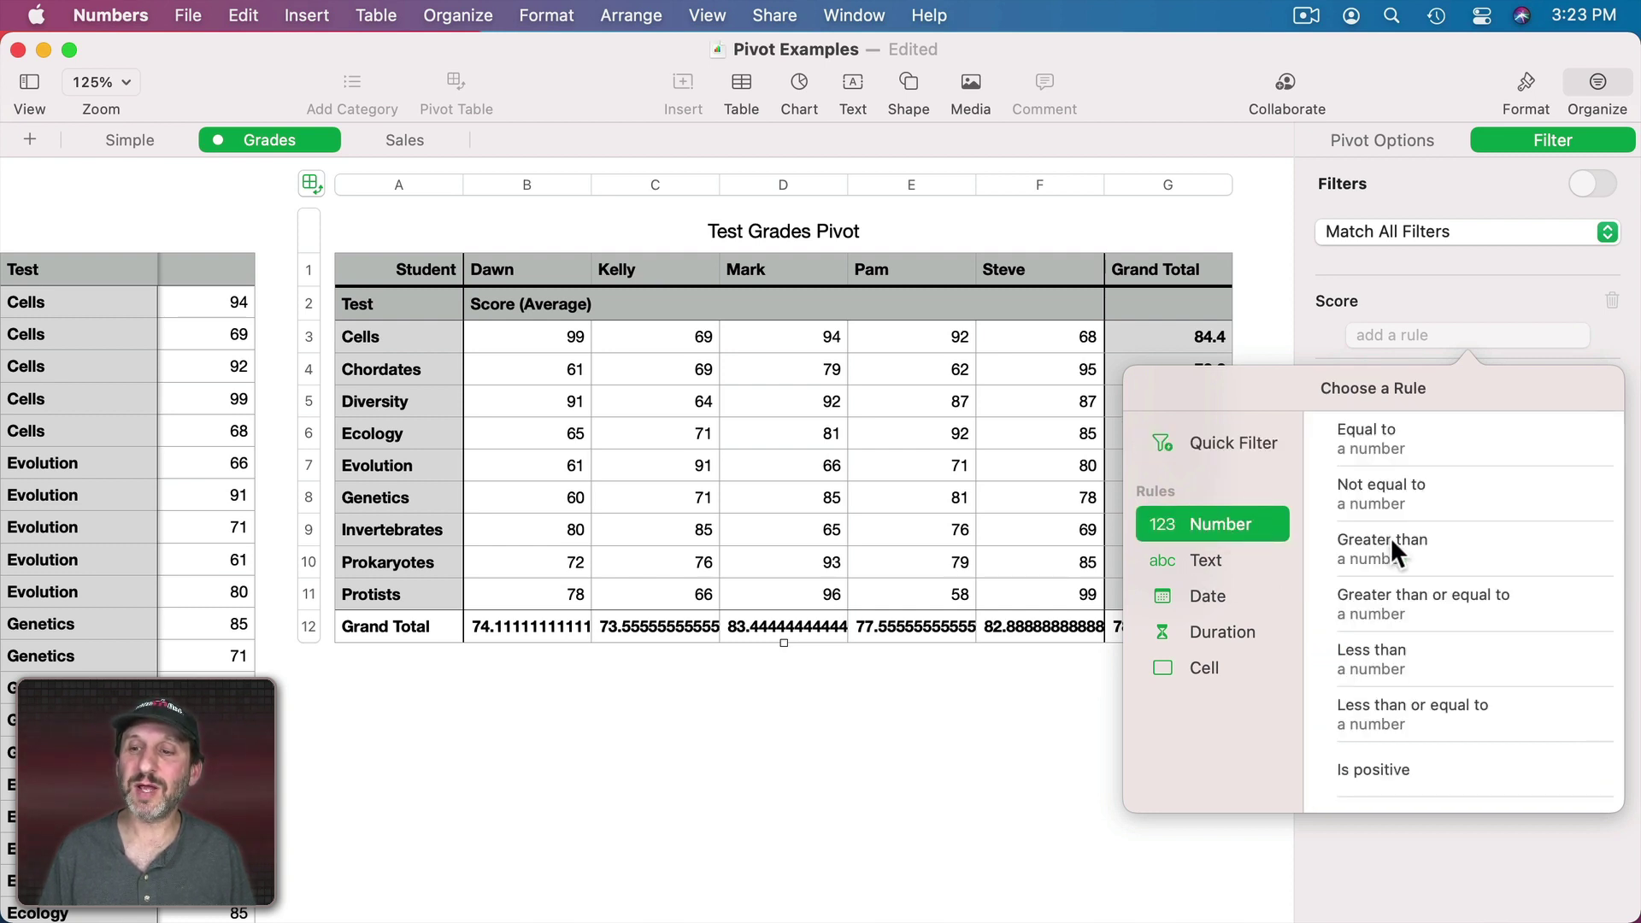
click(1371, 652)
text(8)
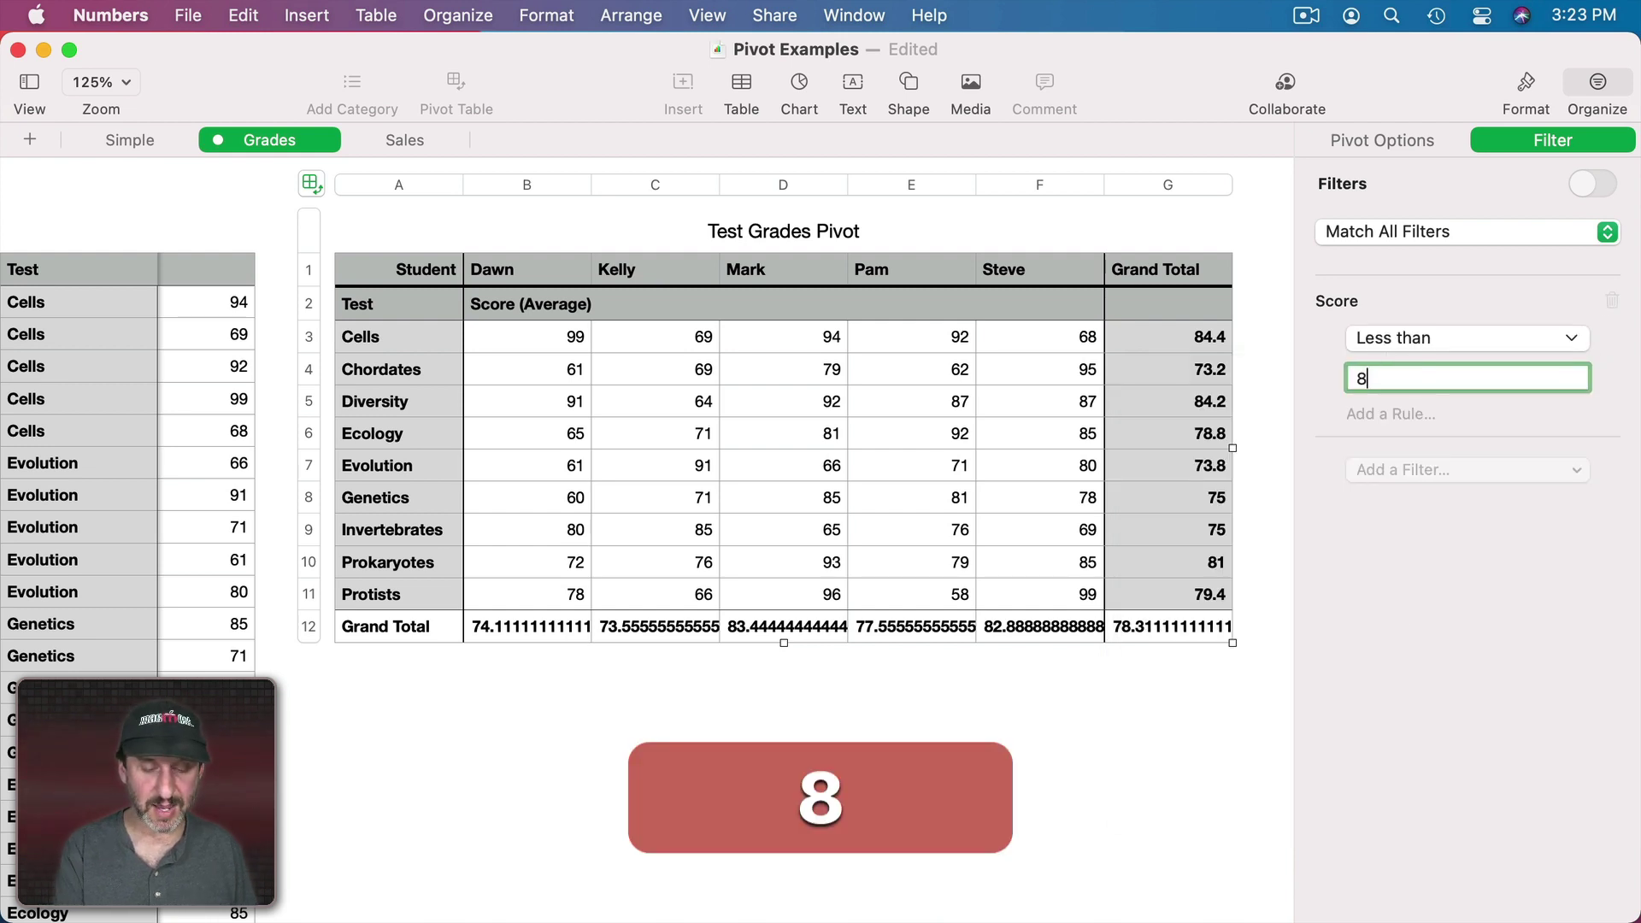
text(0)
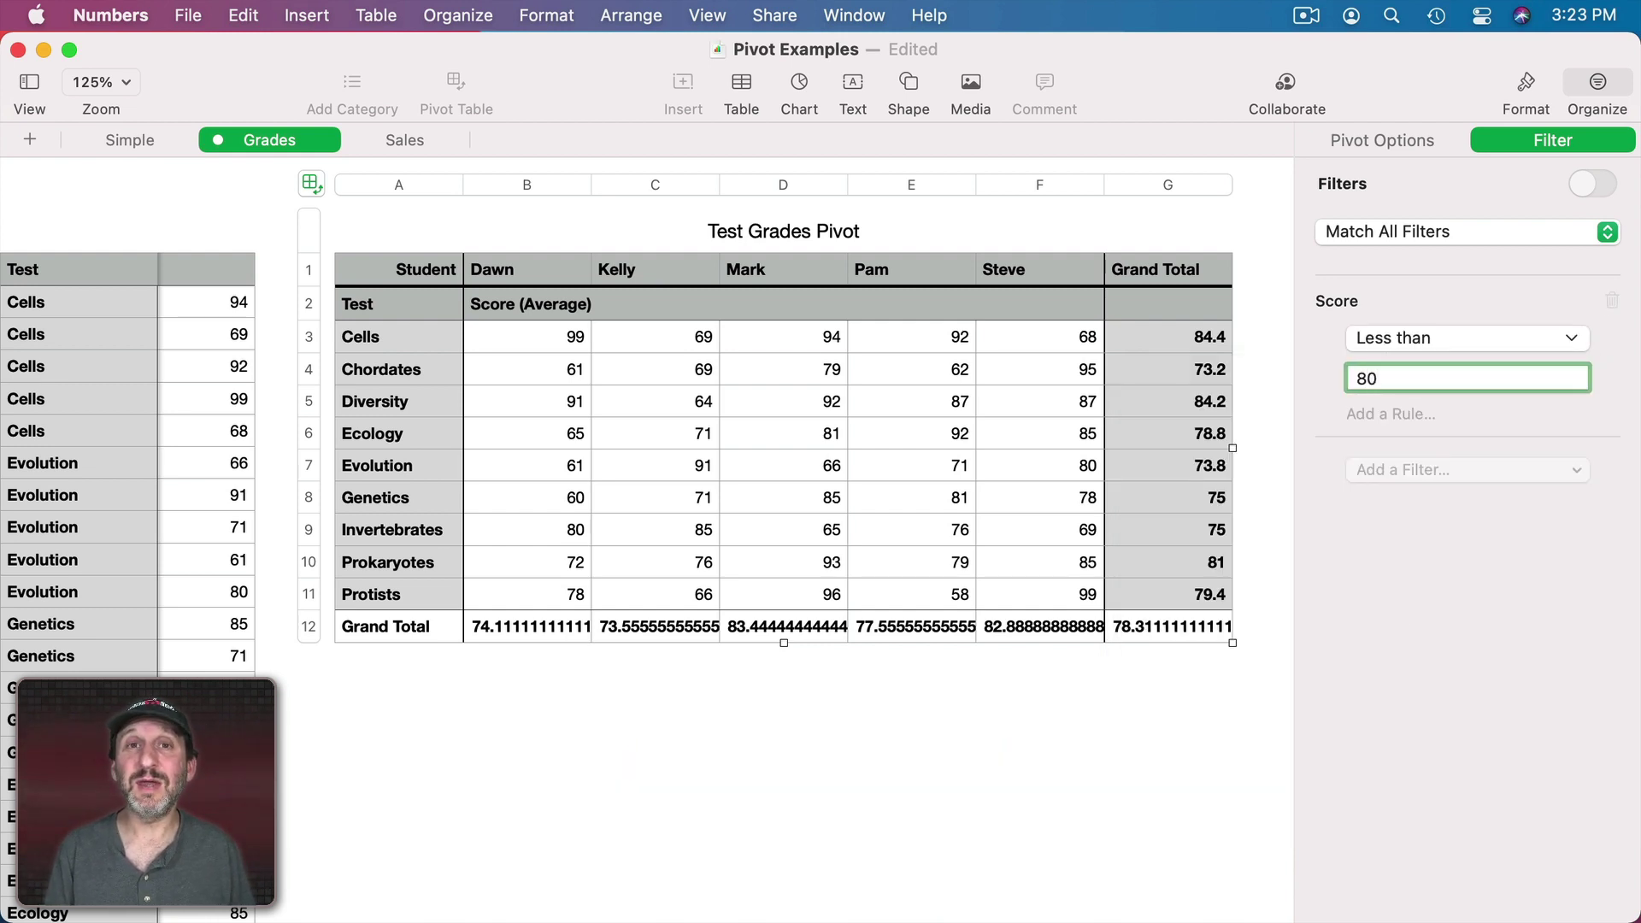
key(Return)
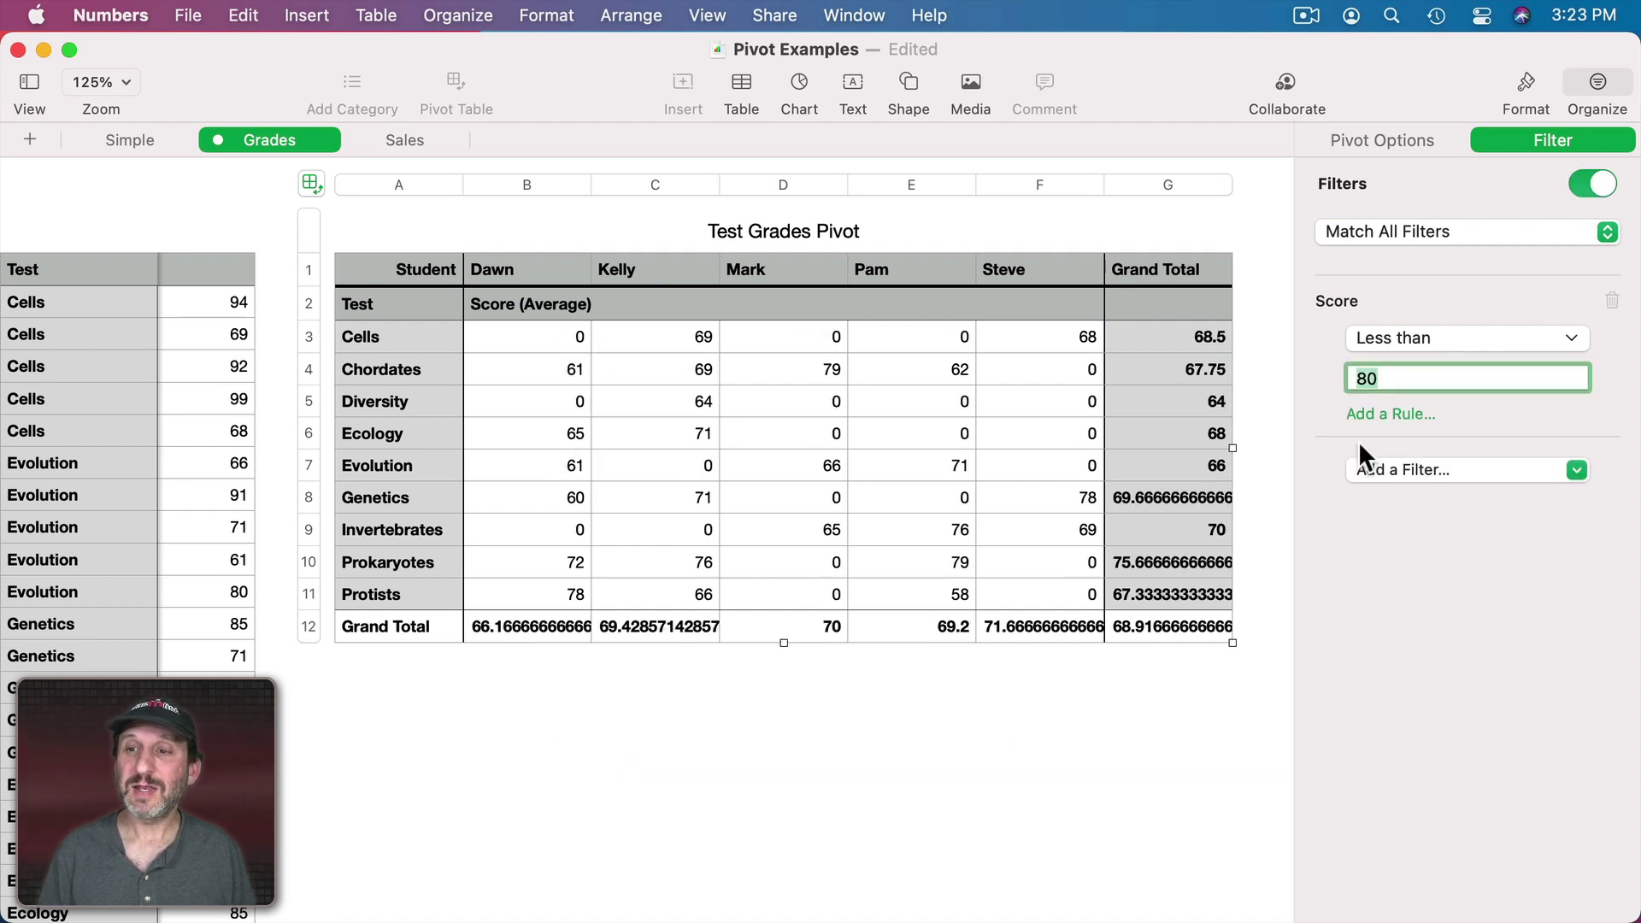
- Change the pivot's Score values from Average to Count
click(1372, 142)
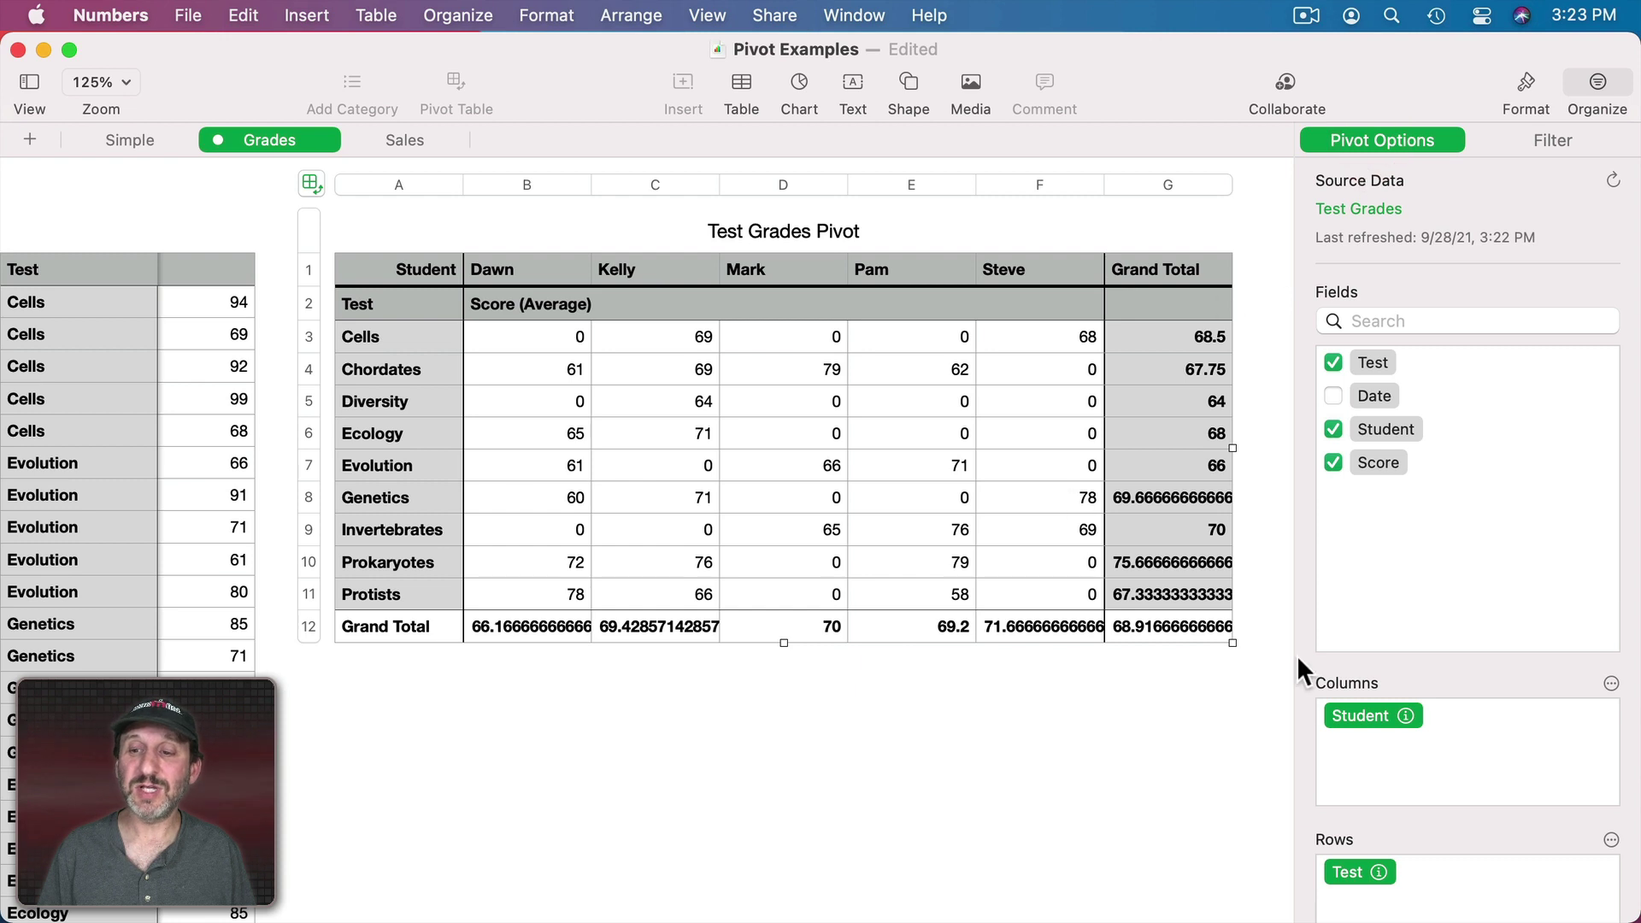
scroll(1391, 771, down, 5)
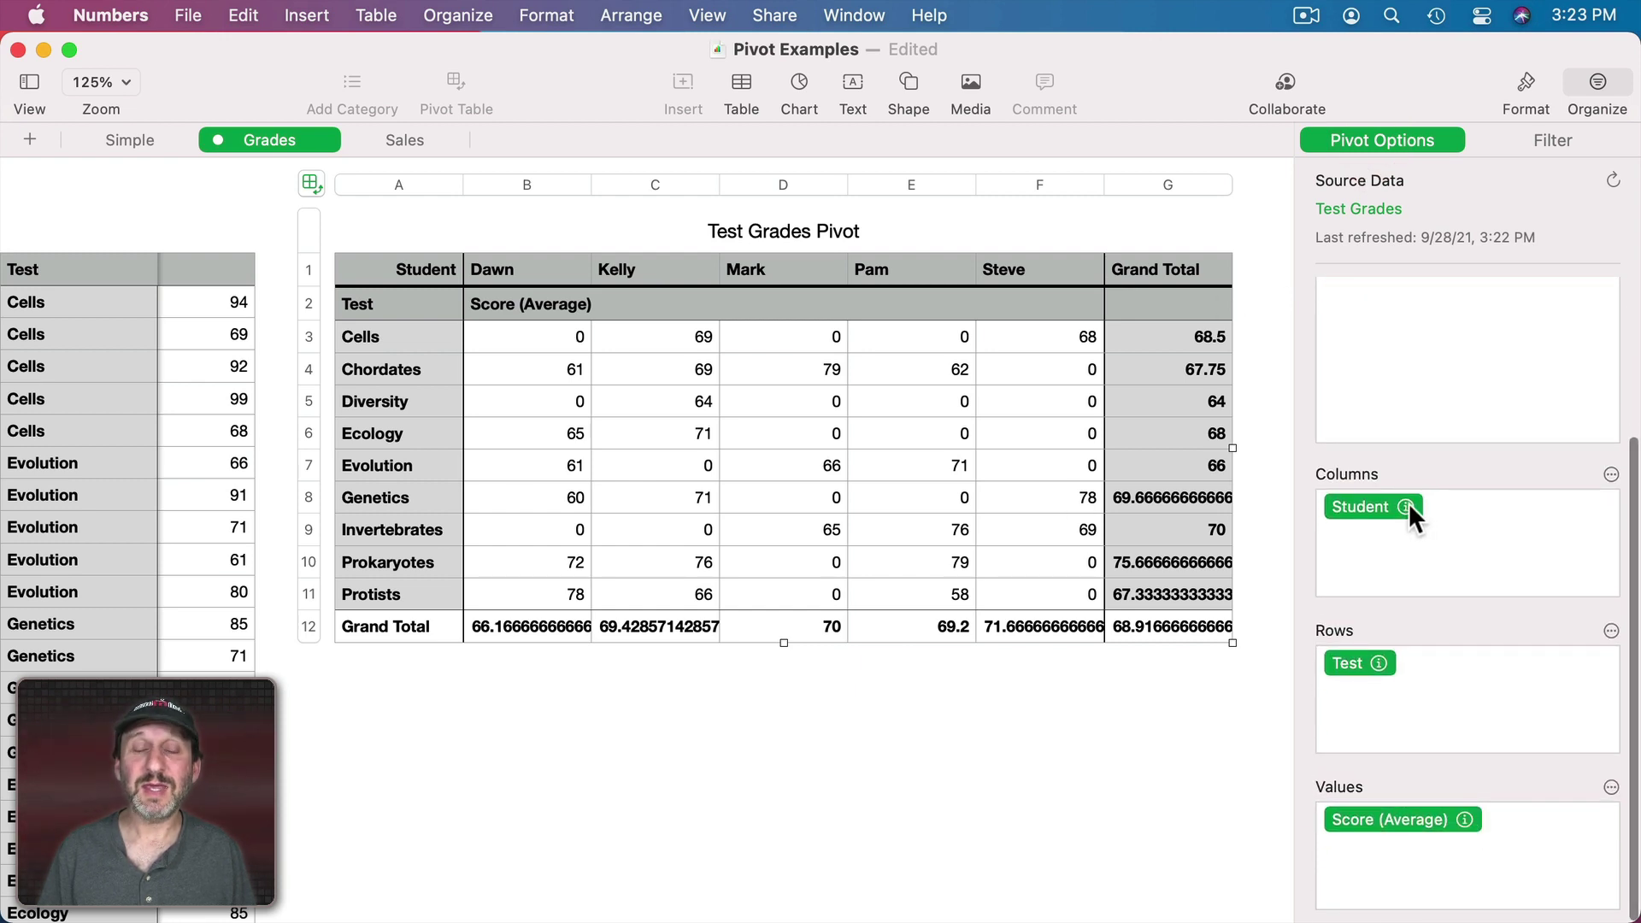
click(1466, 820)
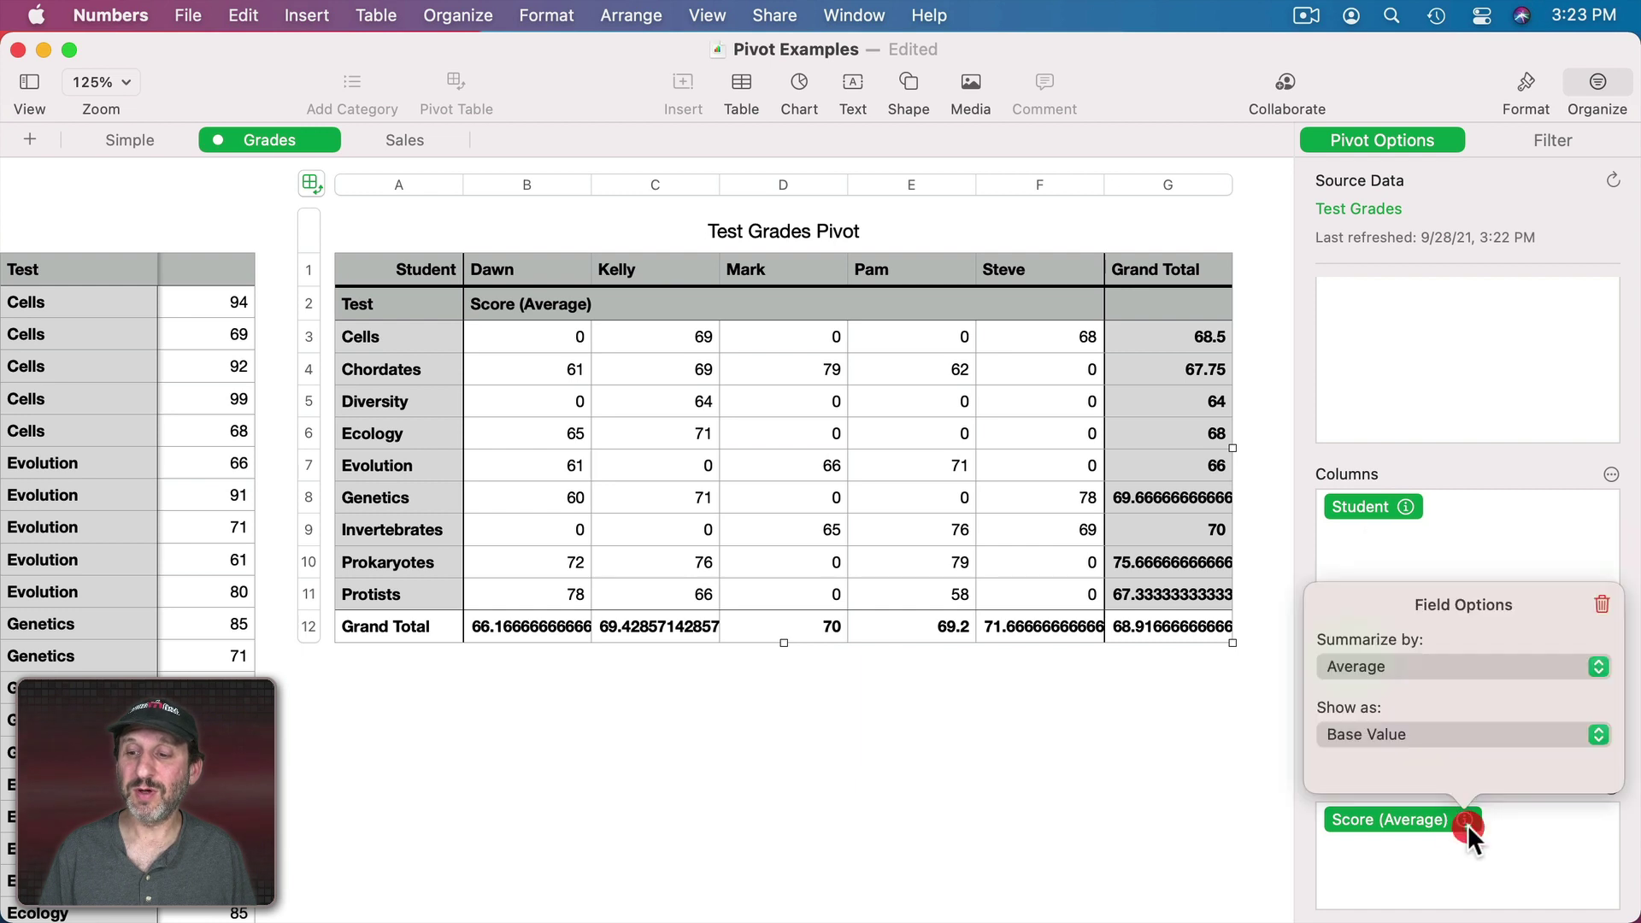
click(1348, 665)
click(1355, 697)
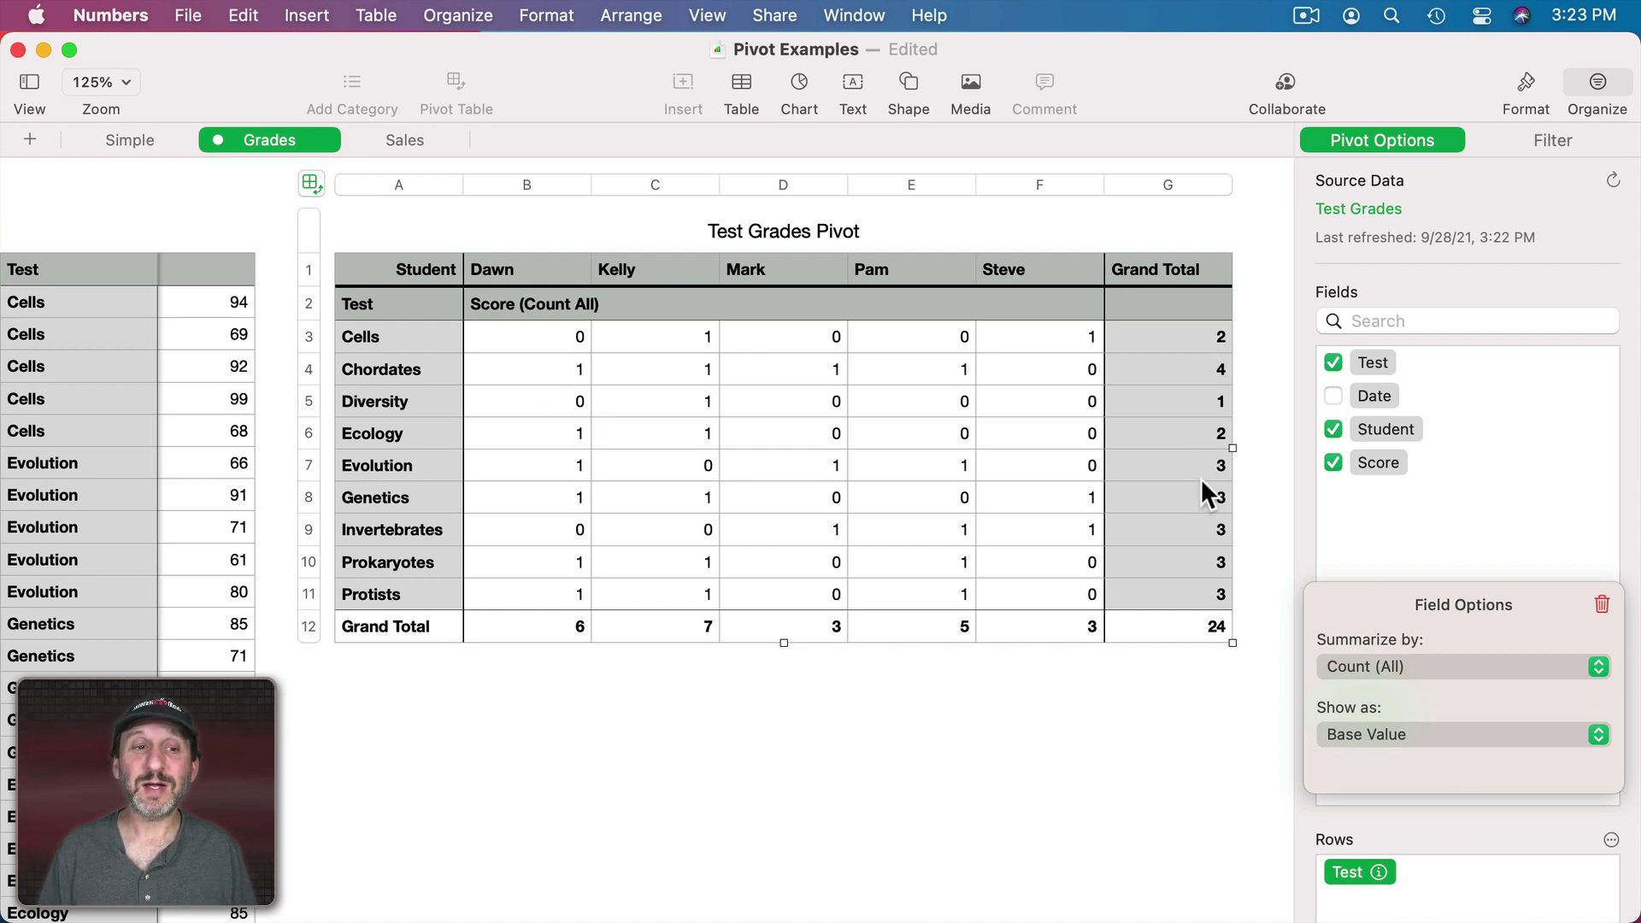
click(1151, 372)
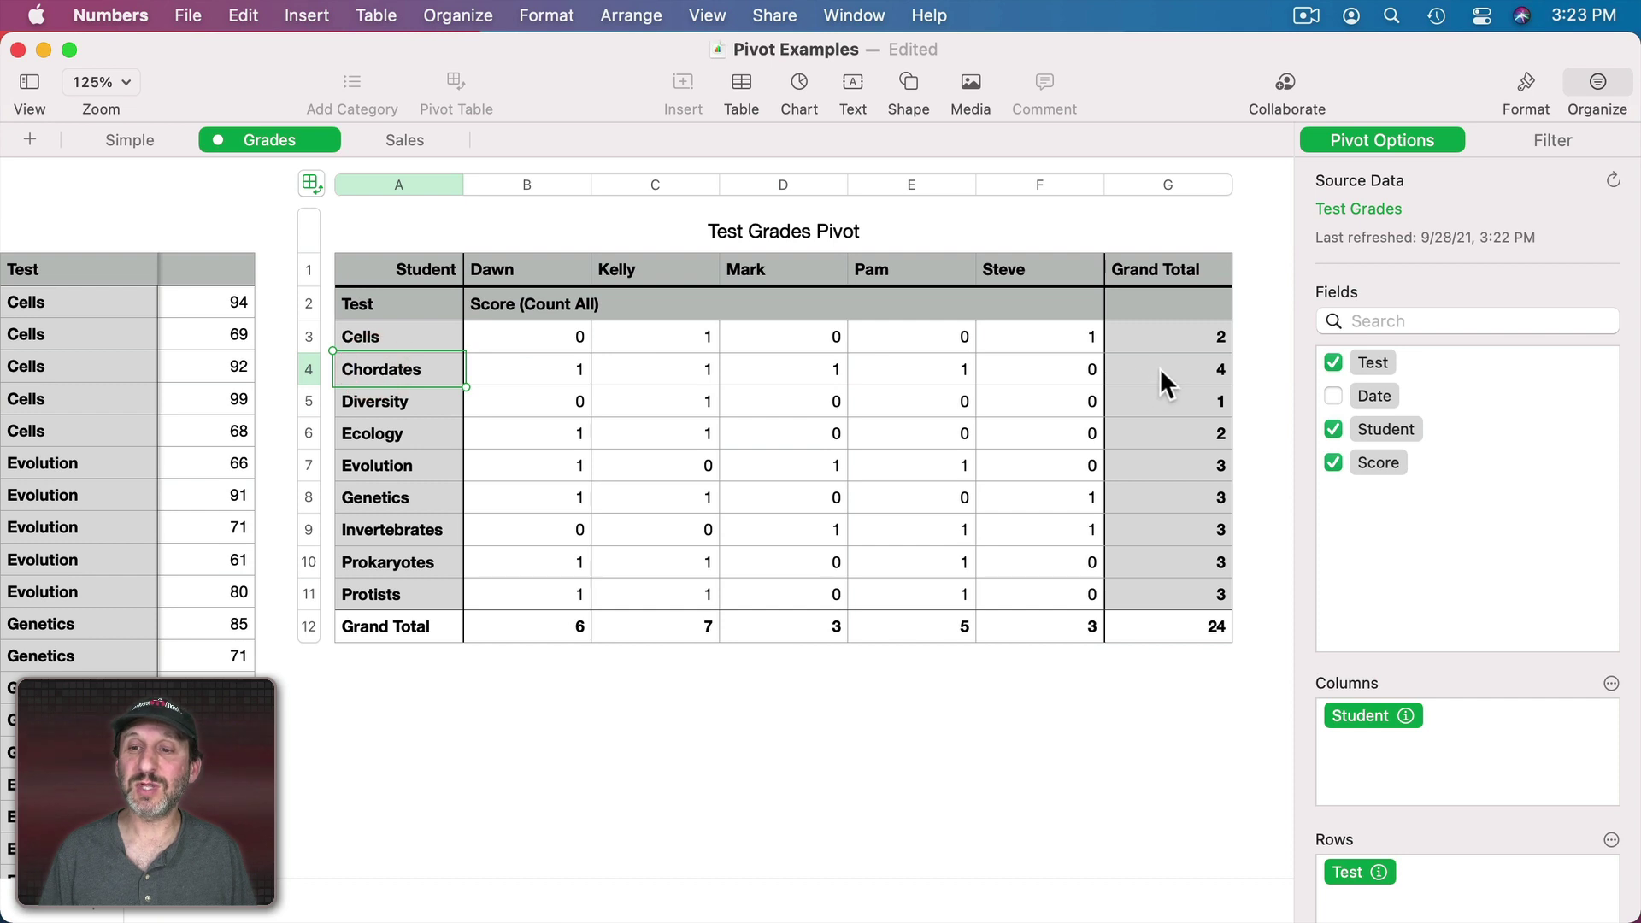
- Check the pivot's count totals, such as Chordates 4 and Kelly 7, then go to the Sales sheet
click(1161, 369)
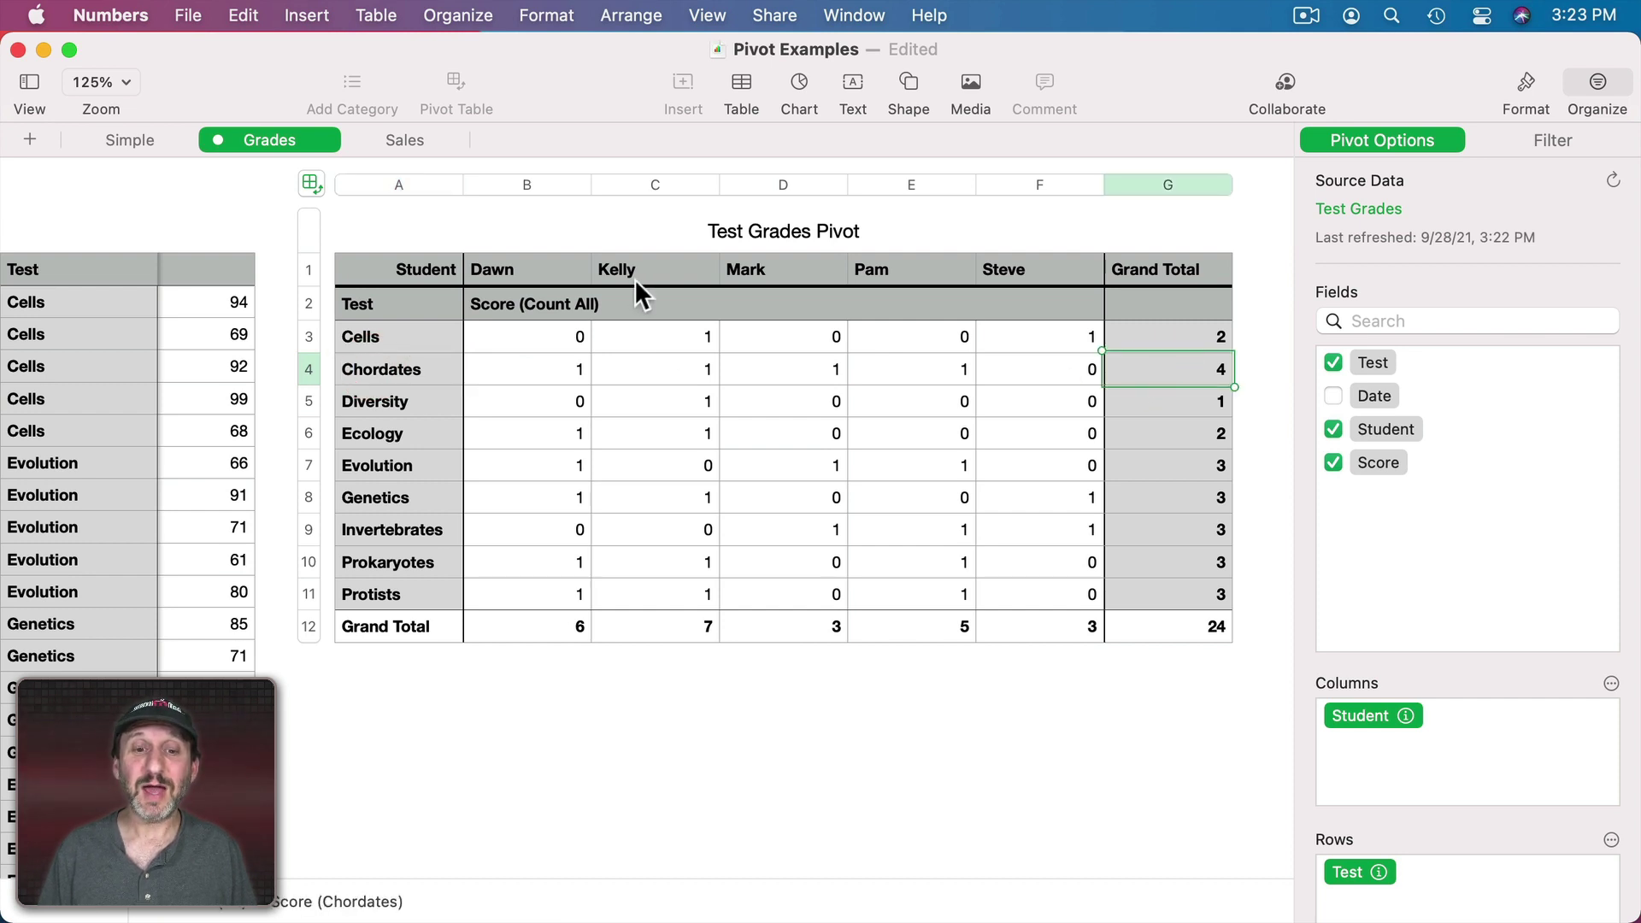
click(653, 622)
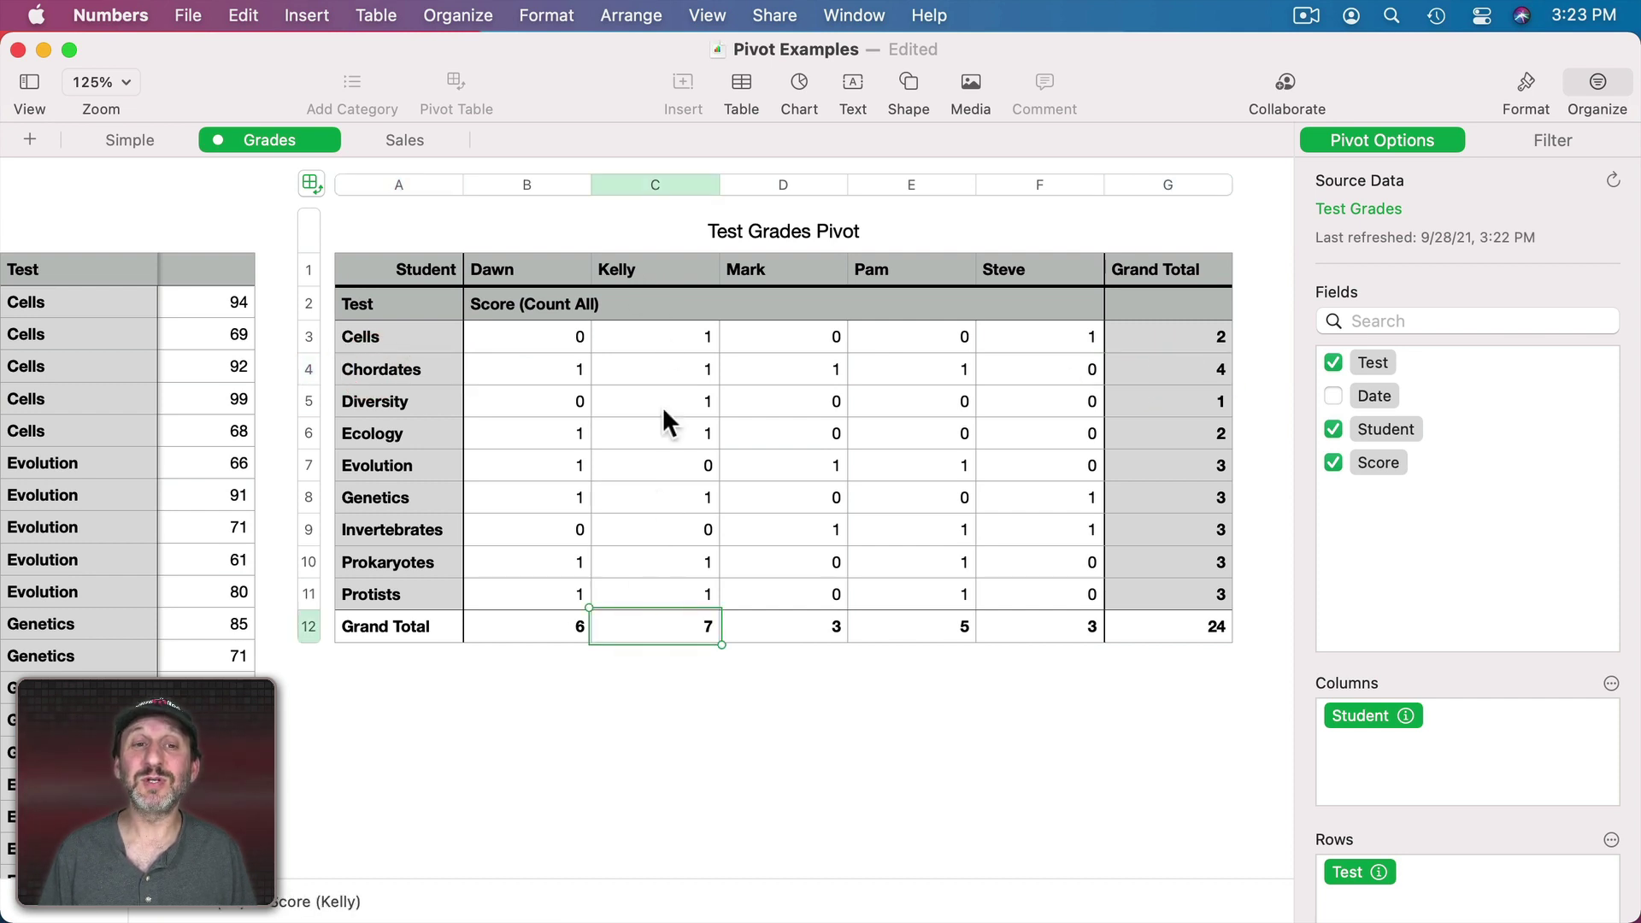
click(658, 268)
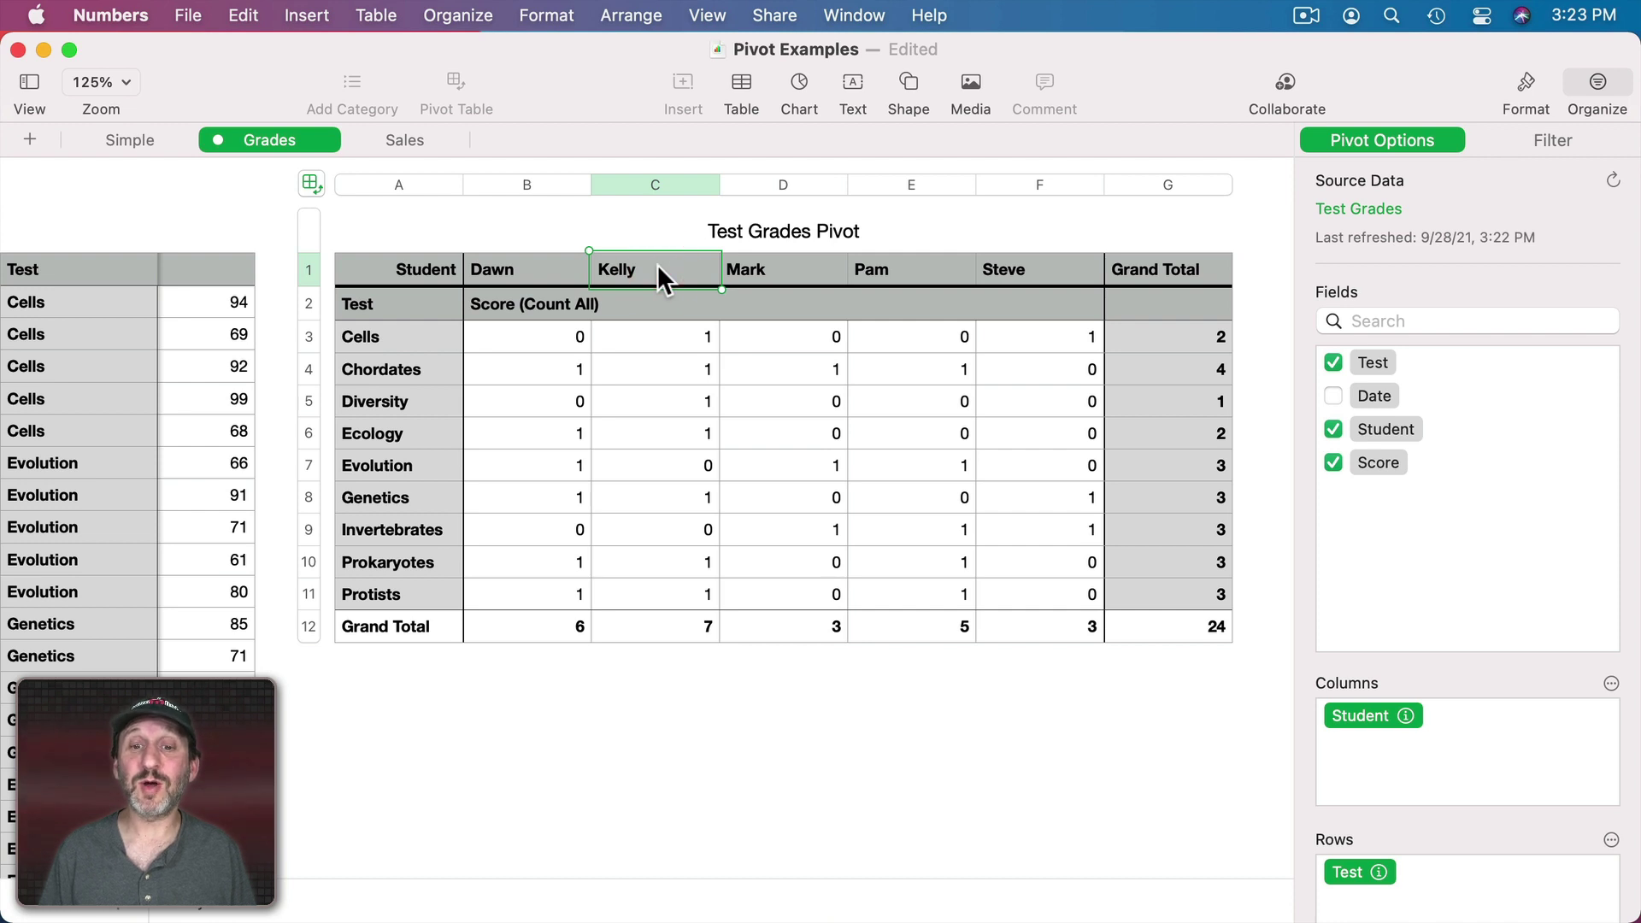
click(791, 268)
click(1049, 263)
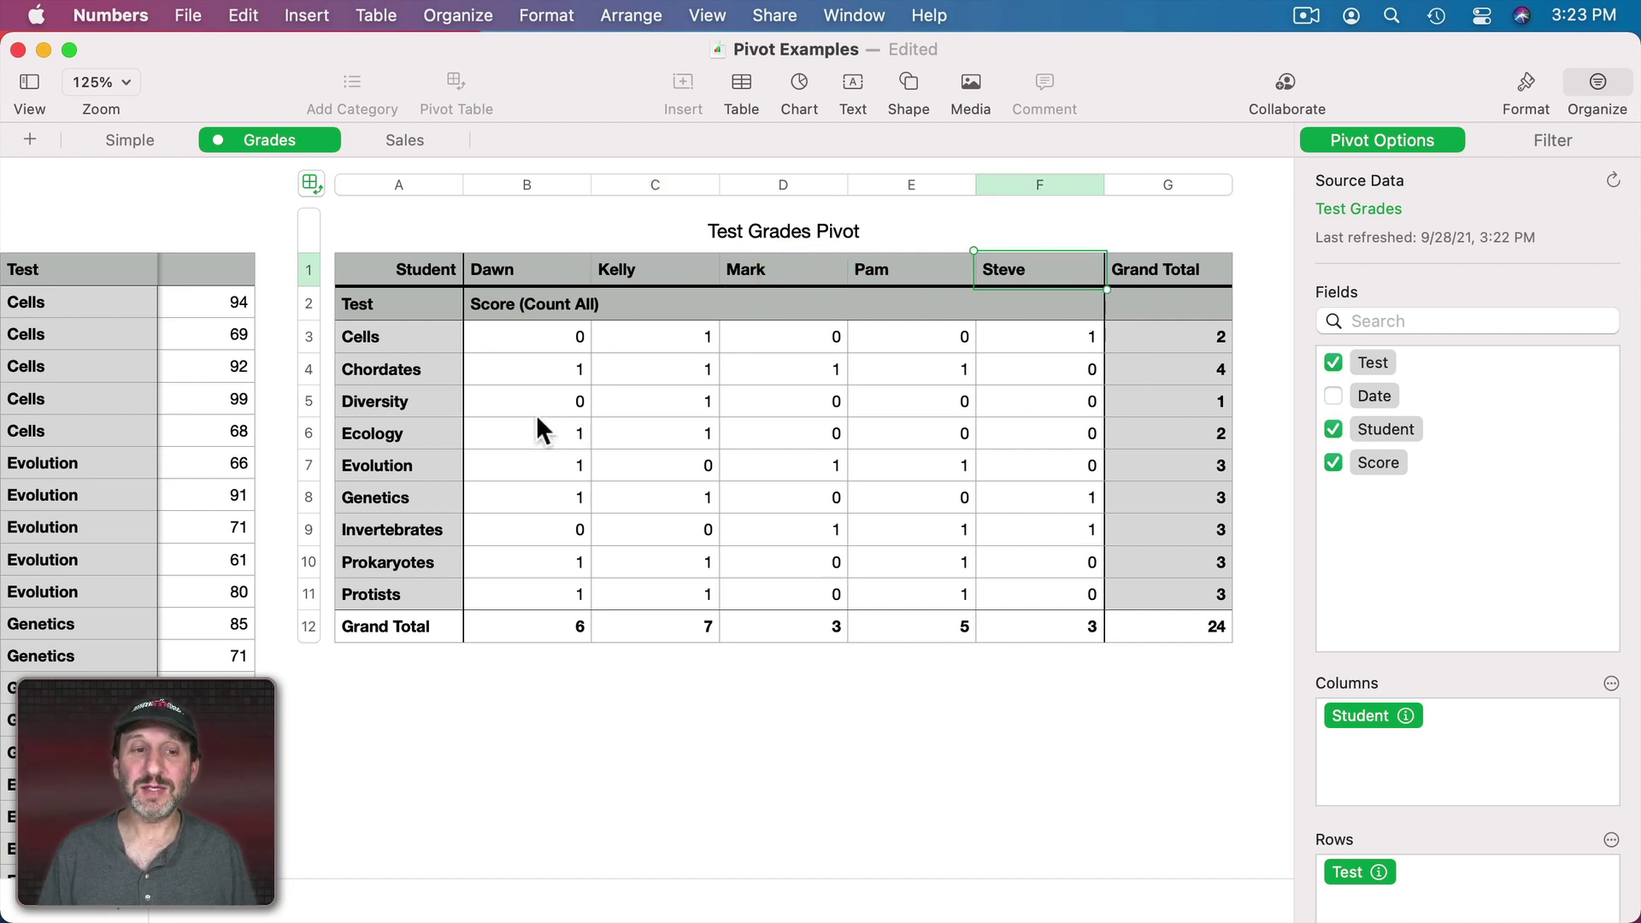
click(401, 392)
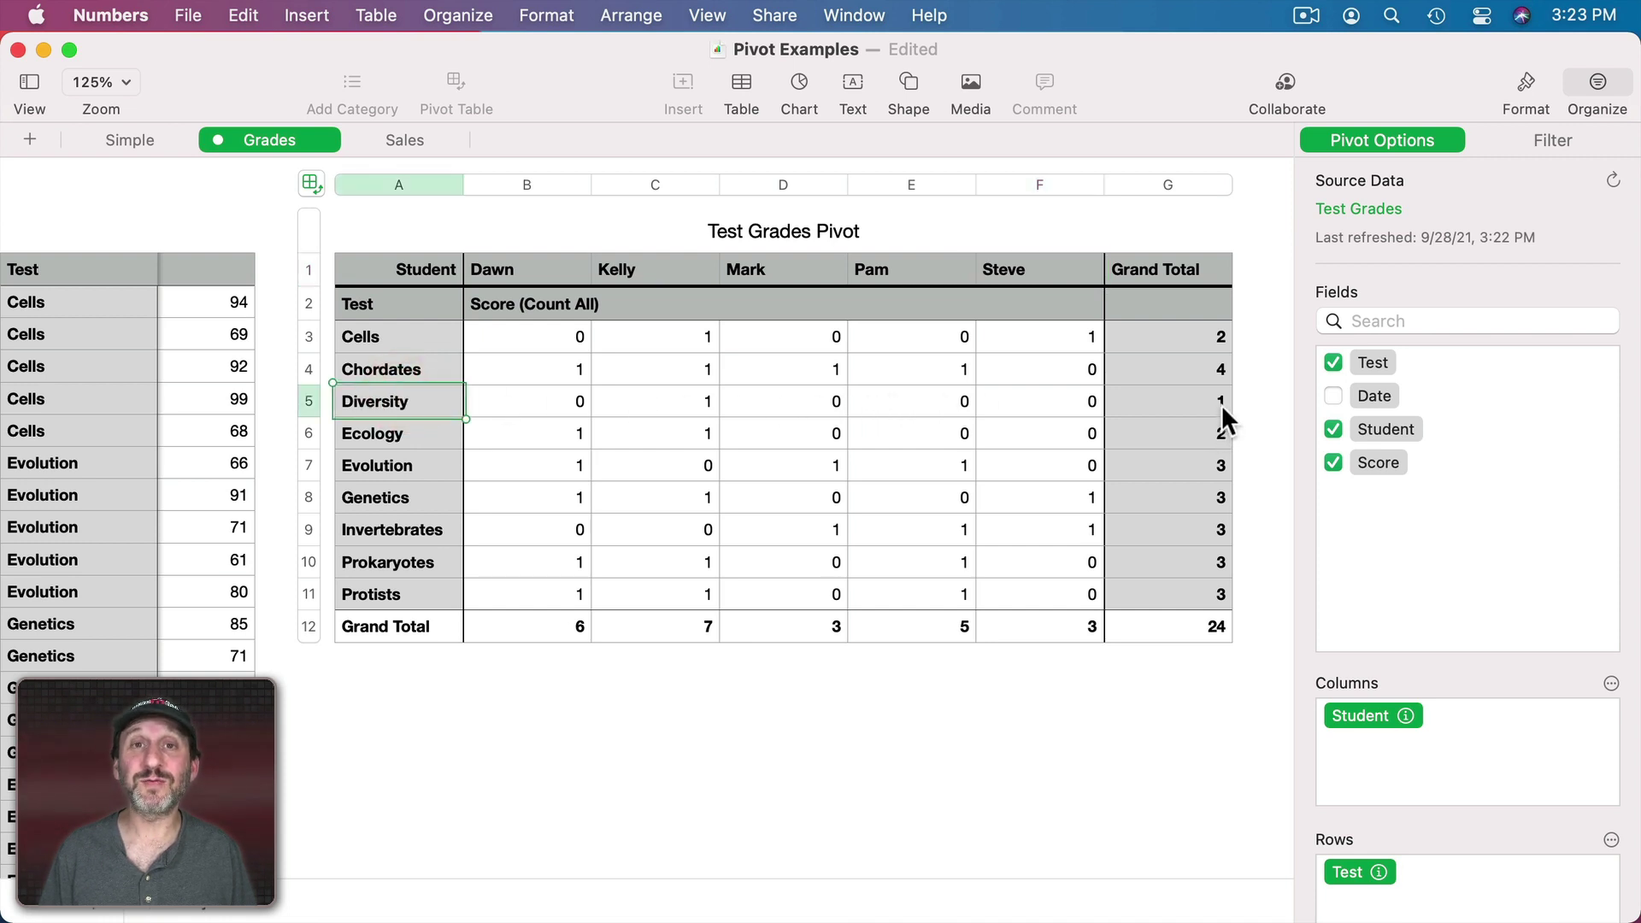
click(405, 139)
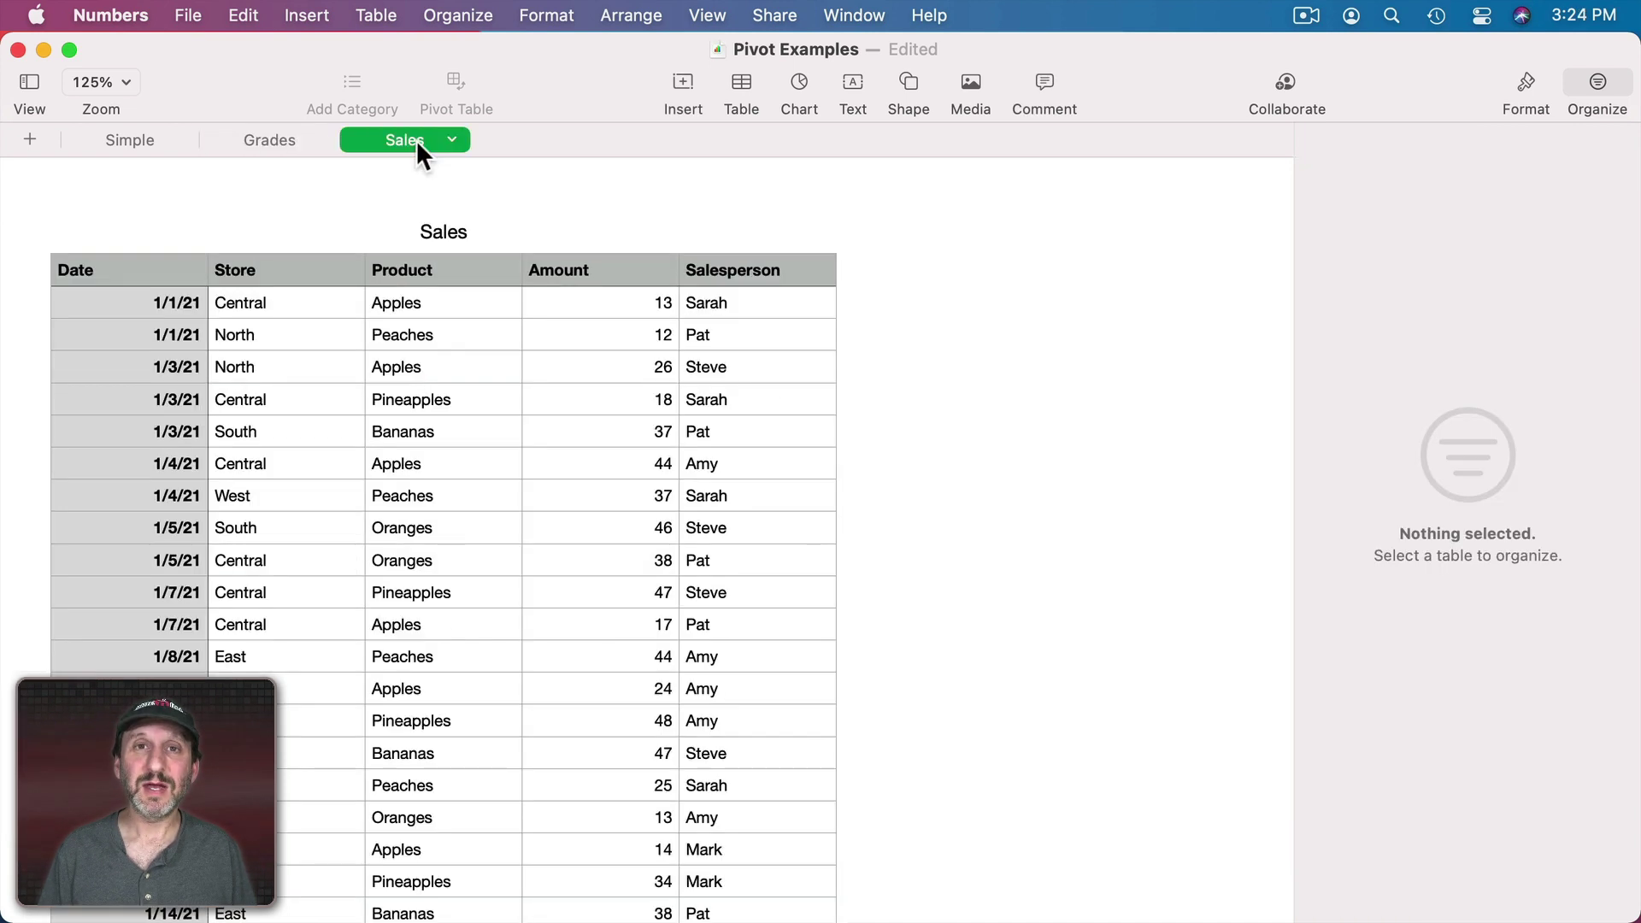
- Create a pivot table from the Sales table on the current sheet
click(313, 331)
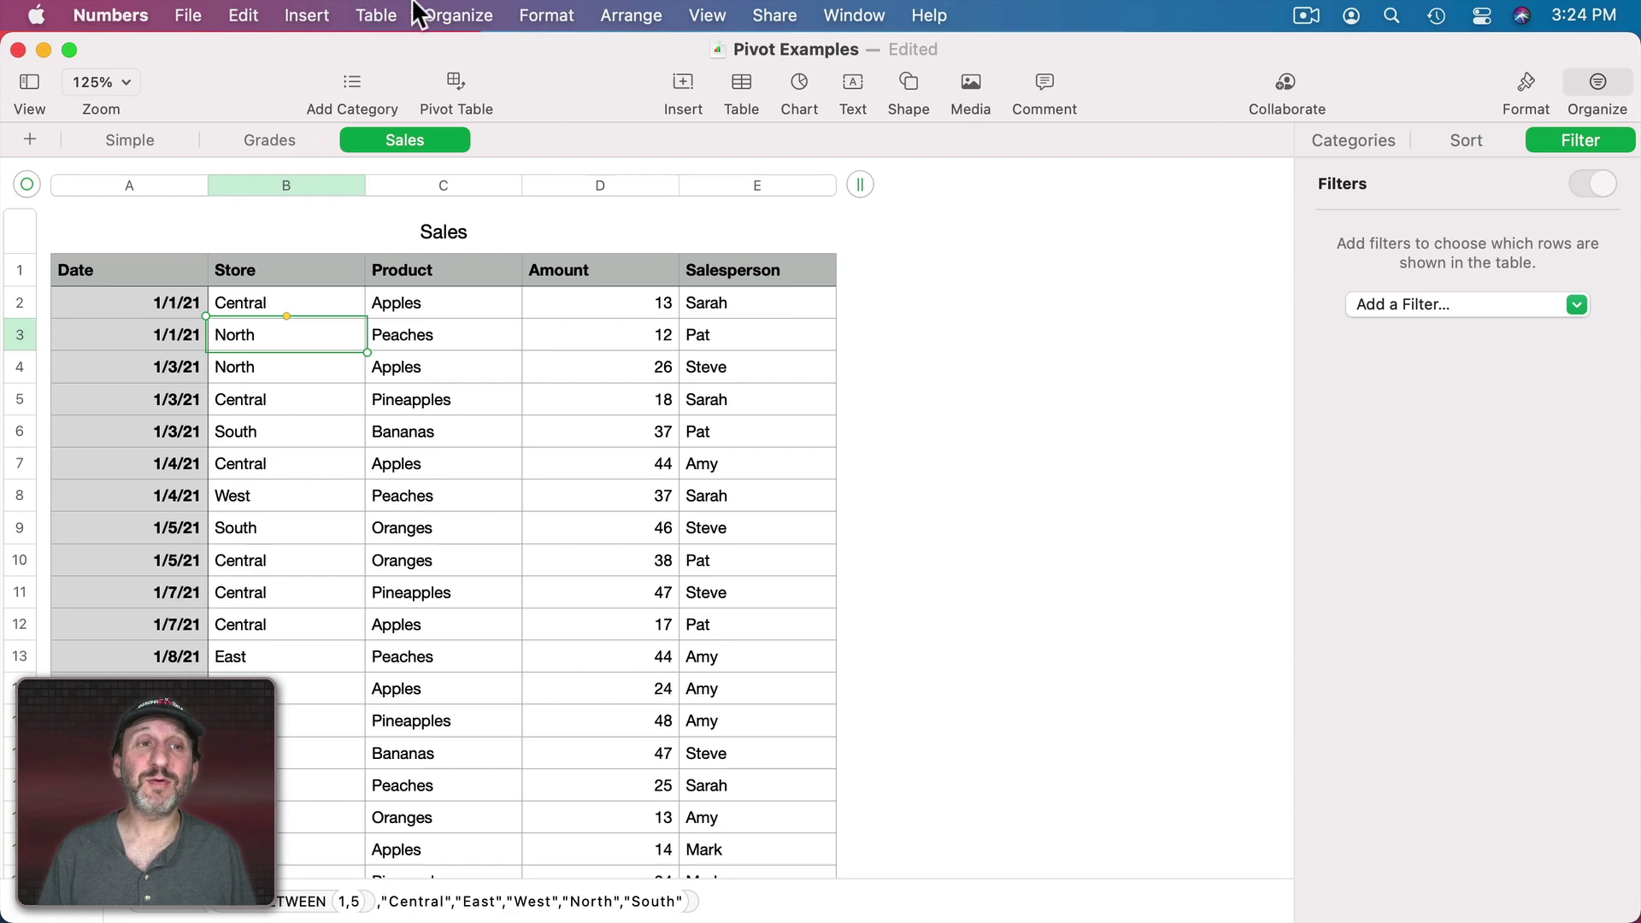
click(443, 15)
mouse_move(511, 433)
click(806, 454)
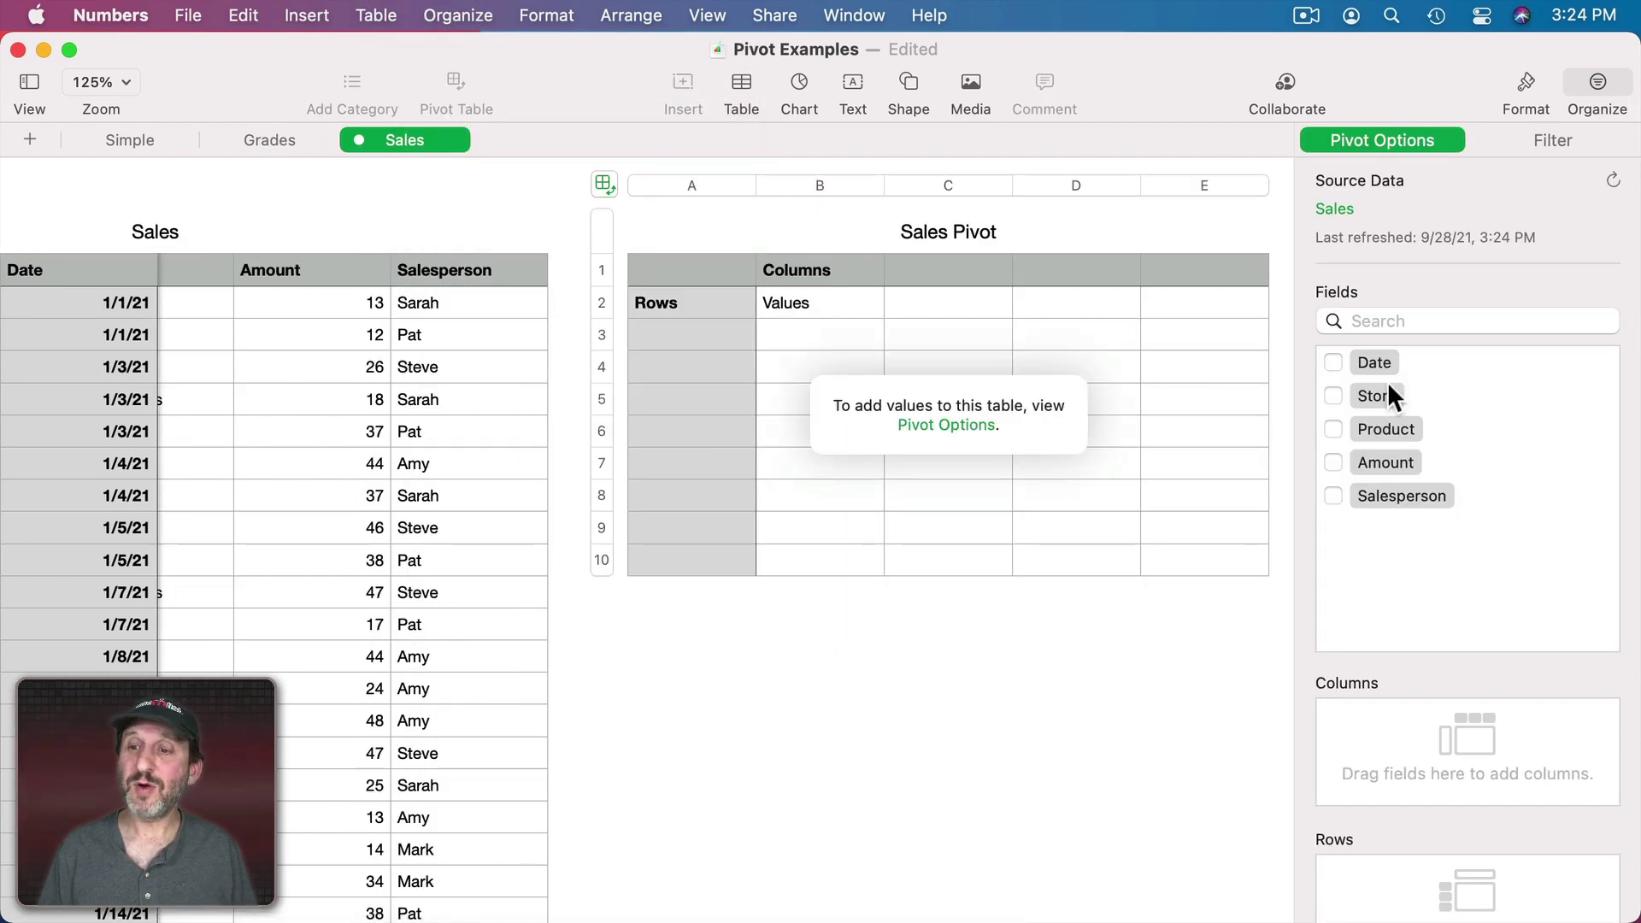
- Add Date, Store, Product, Amount and Salesperson as the Sales Pivot's fields
click(1332, 361)
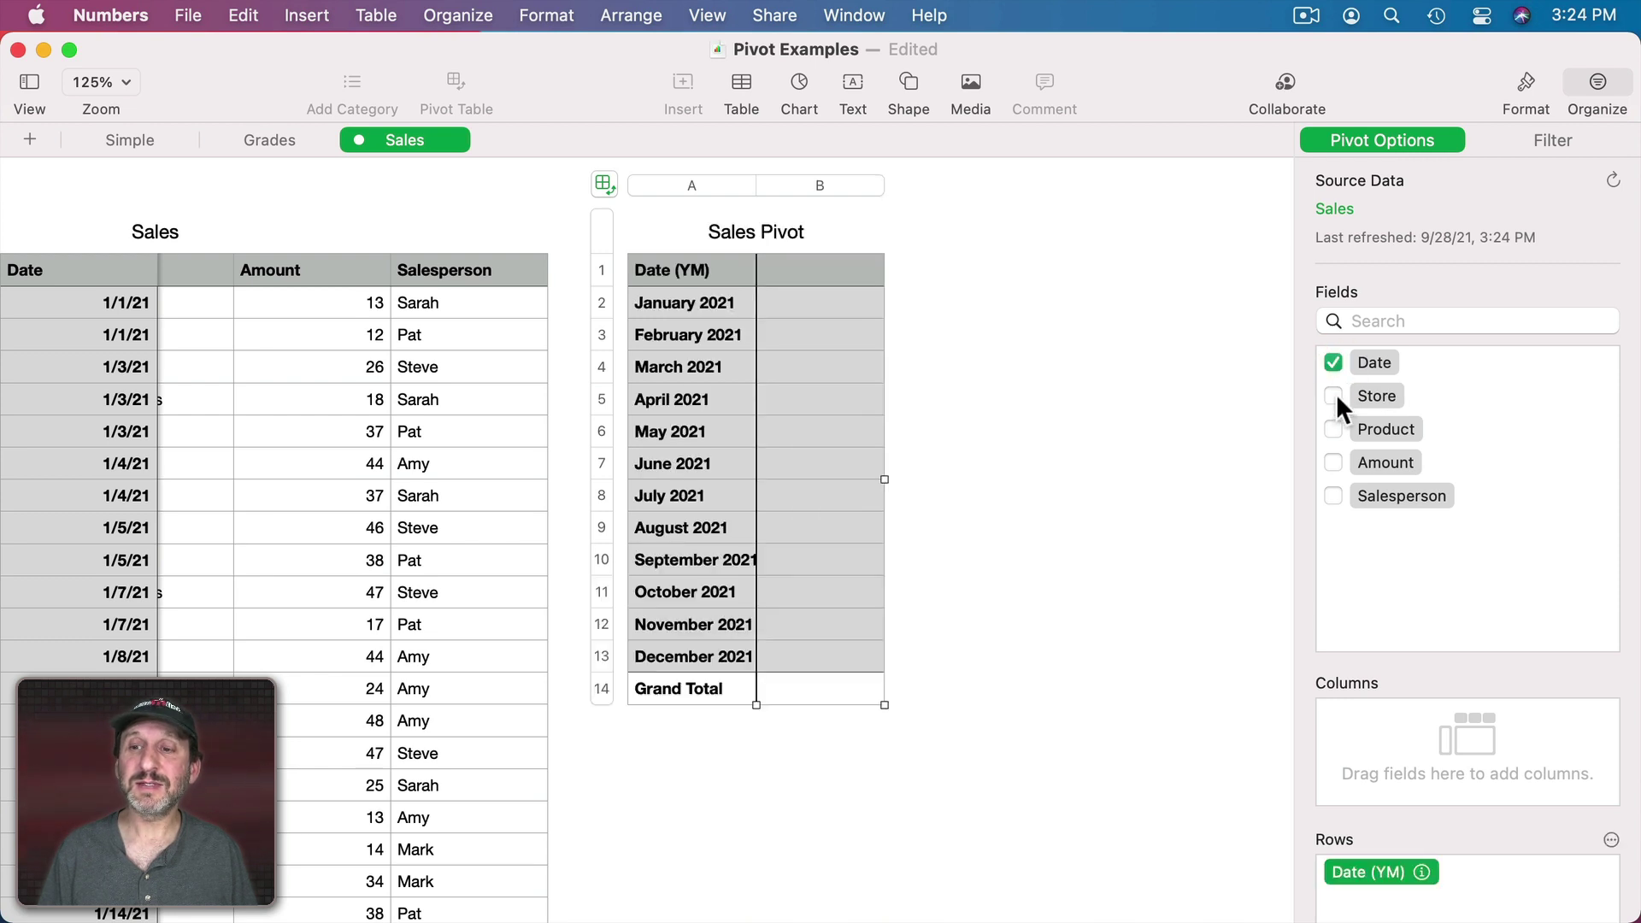
click(1331, 395)
click(1331, 429)
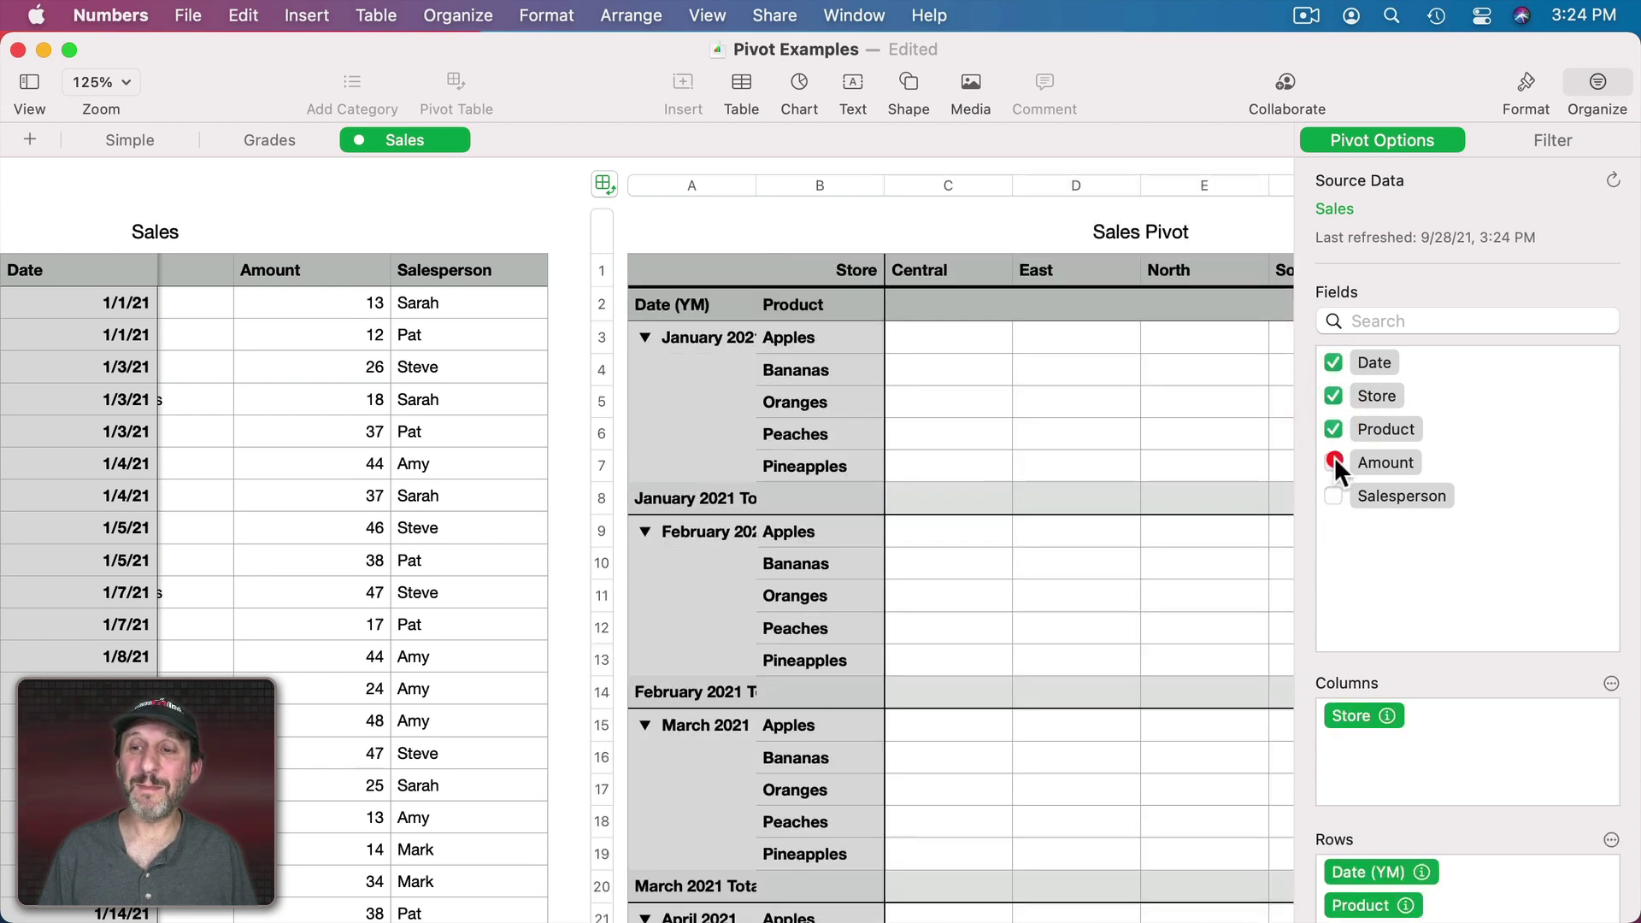
click(1333, 462)
click(1331, 494)
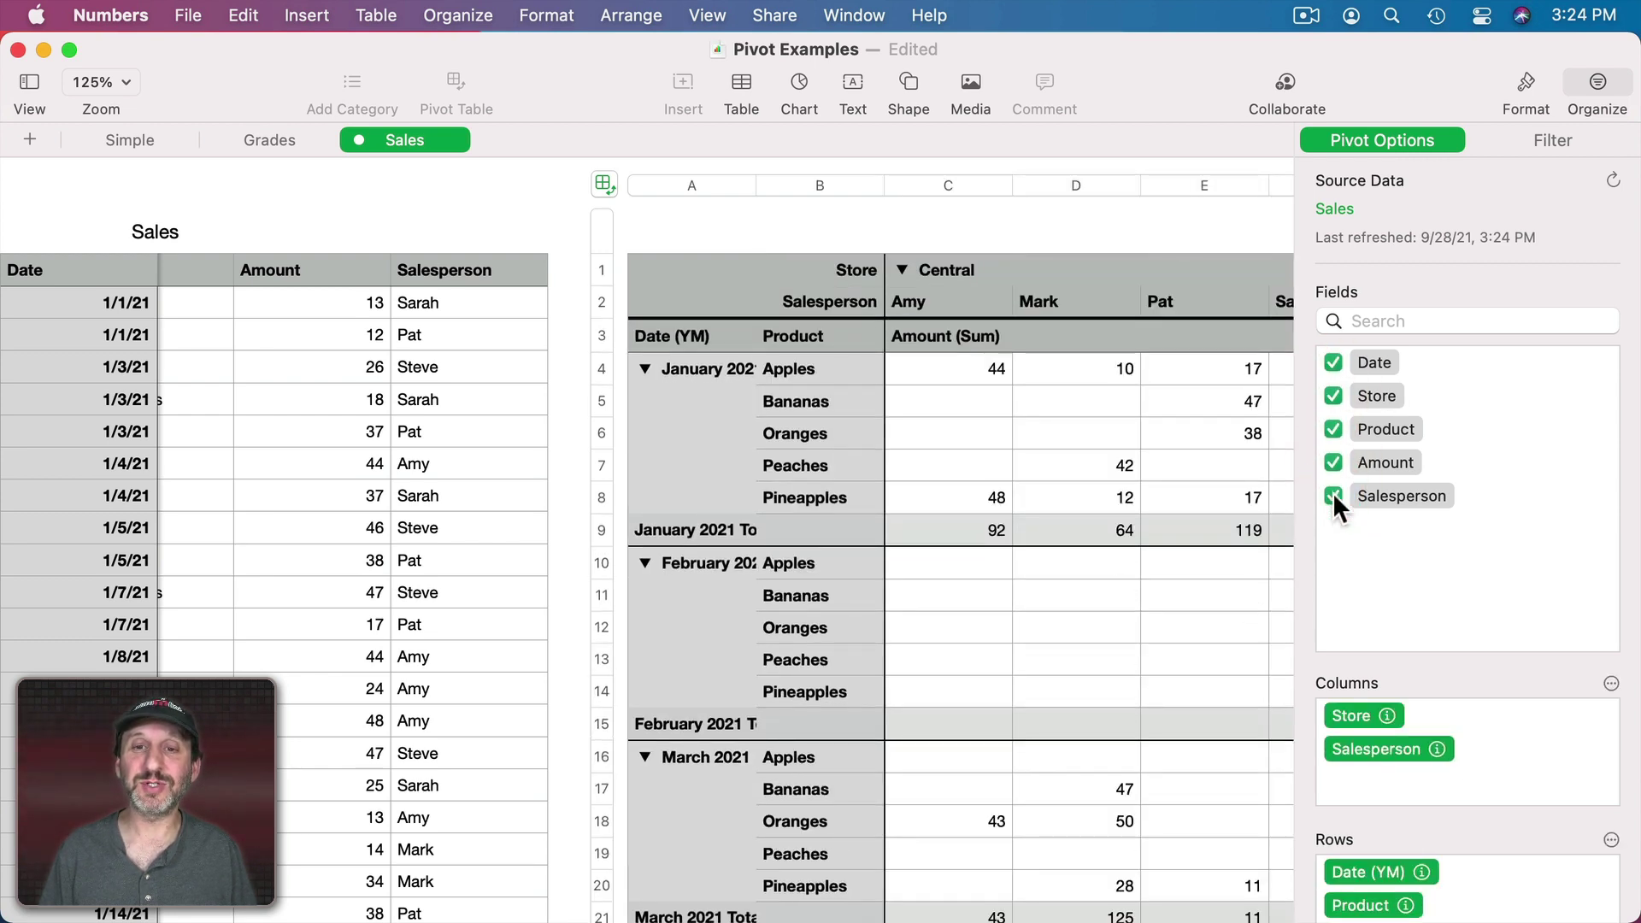
scroll(996, 458, right, 6)
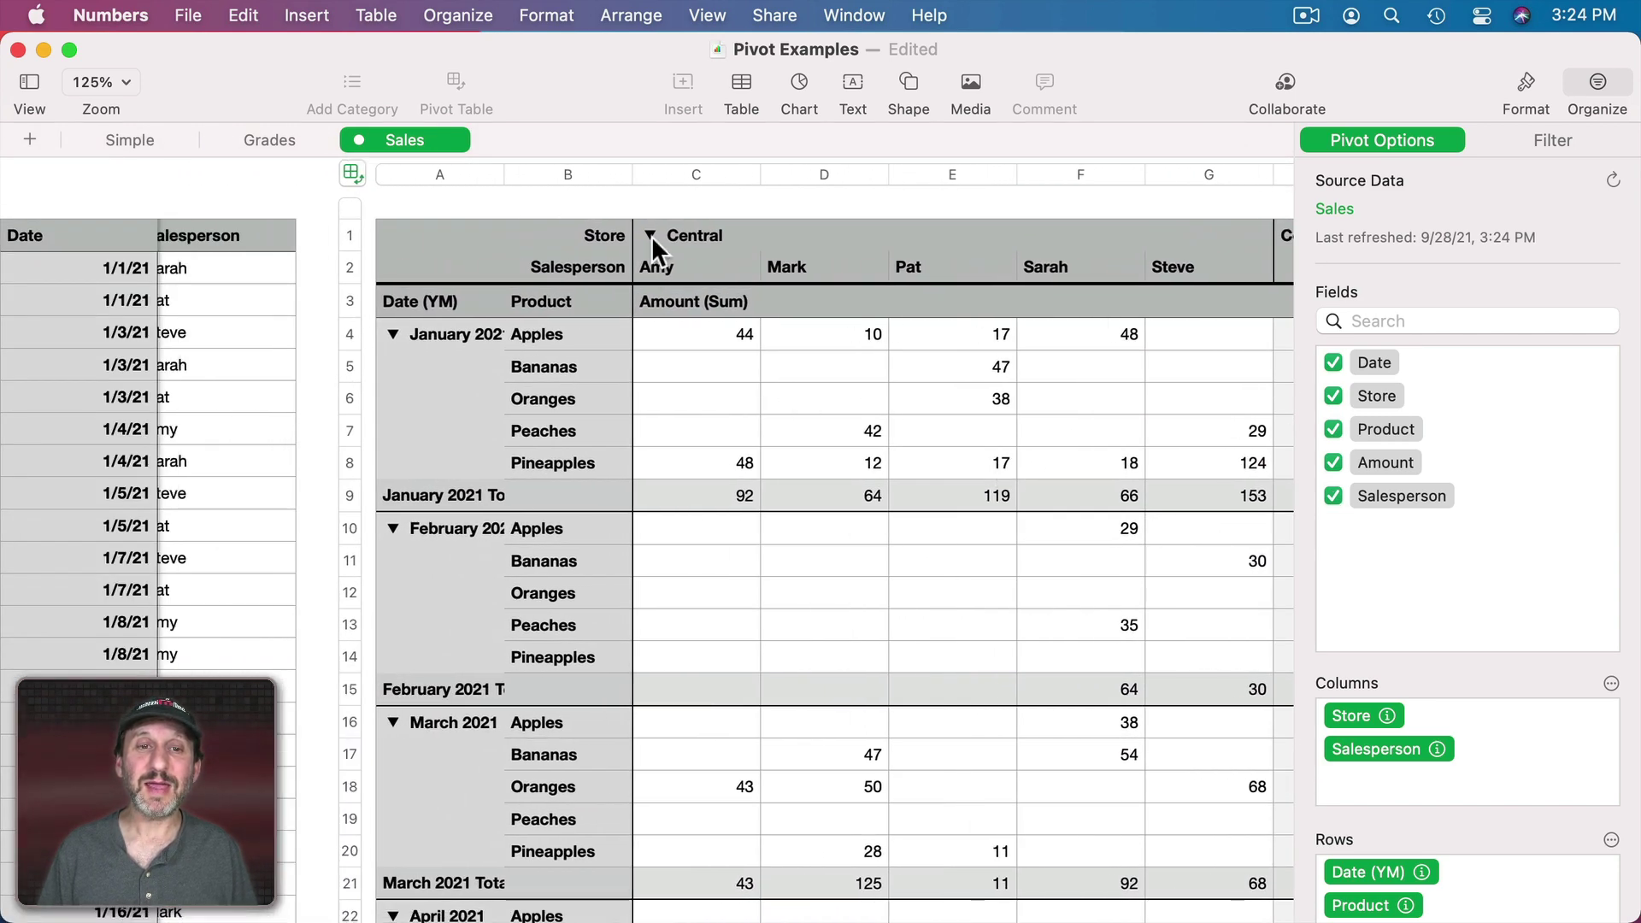
- Collapse the Central, East, South and West store column groups
click(651, 234)
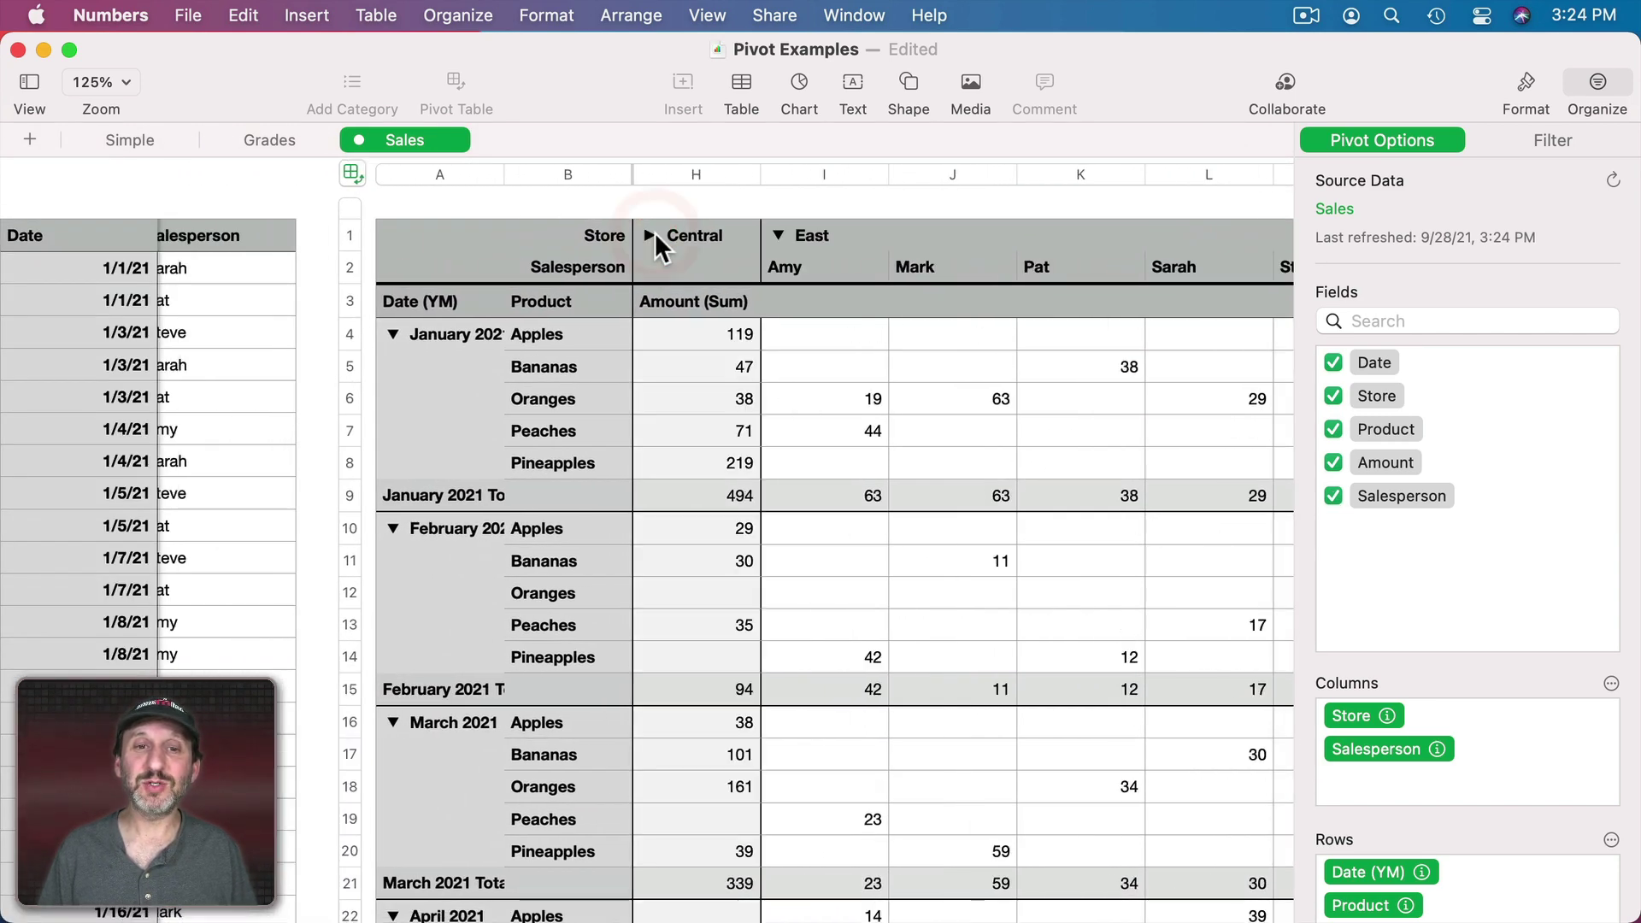
click(774, 232)
click(1003, 245)
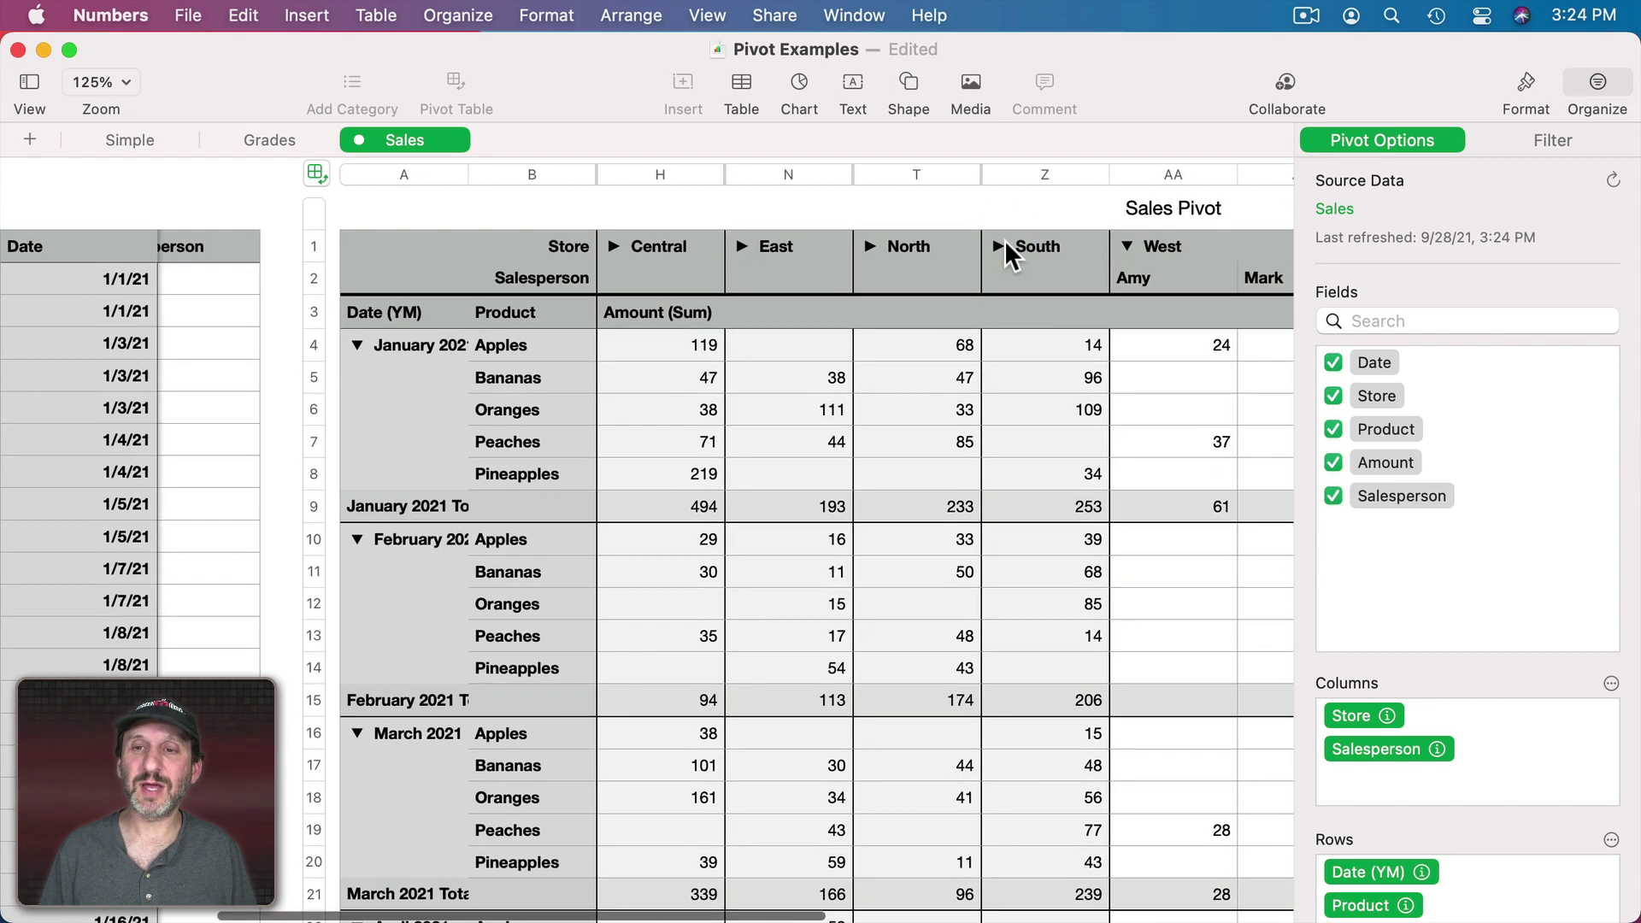
click(1122, 245)
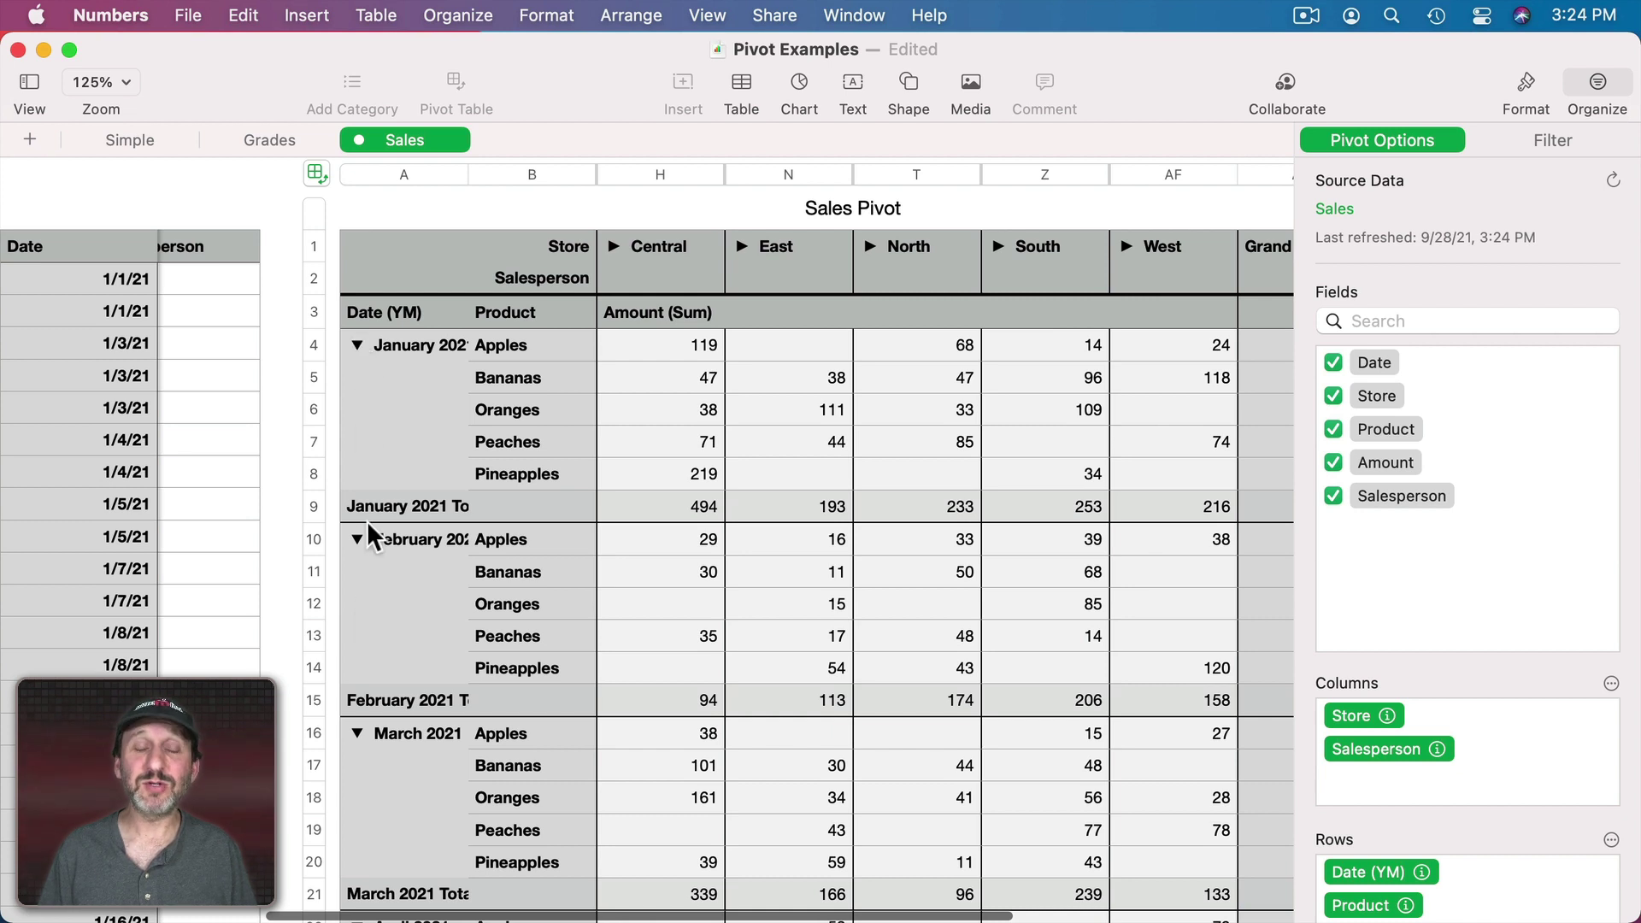
- Collapse all month rows to totals, then expand only March 2021 to show its products
key(alt)
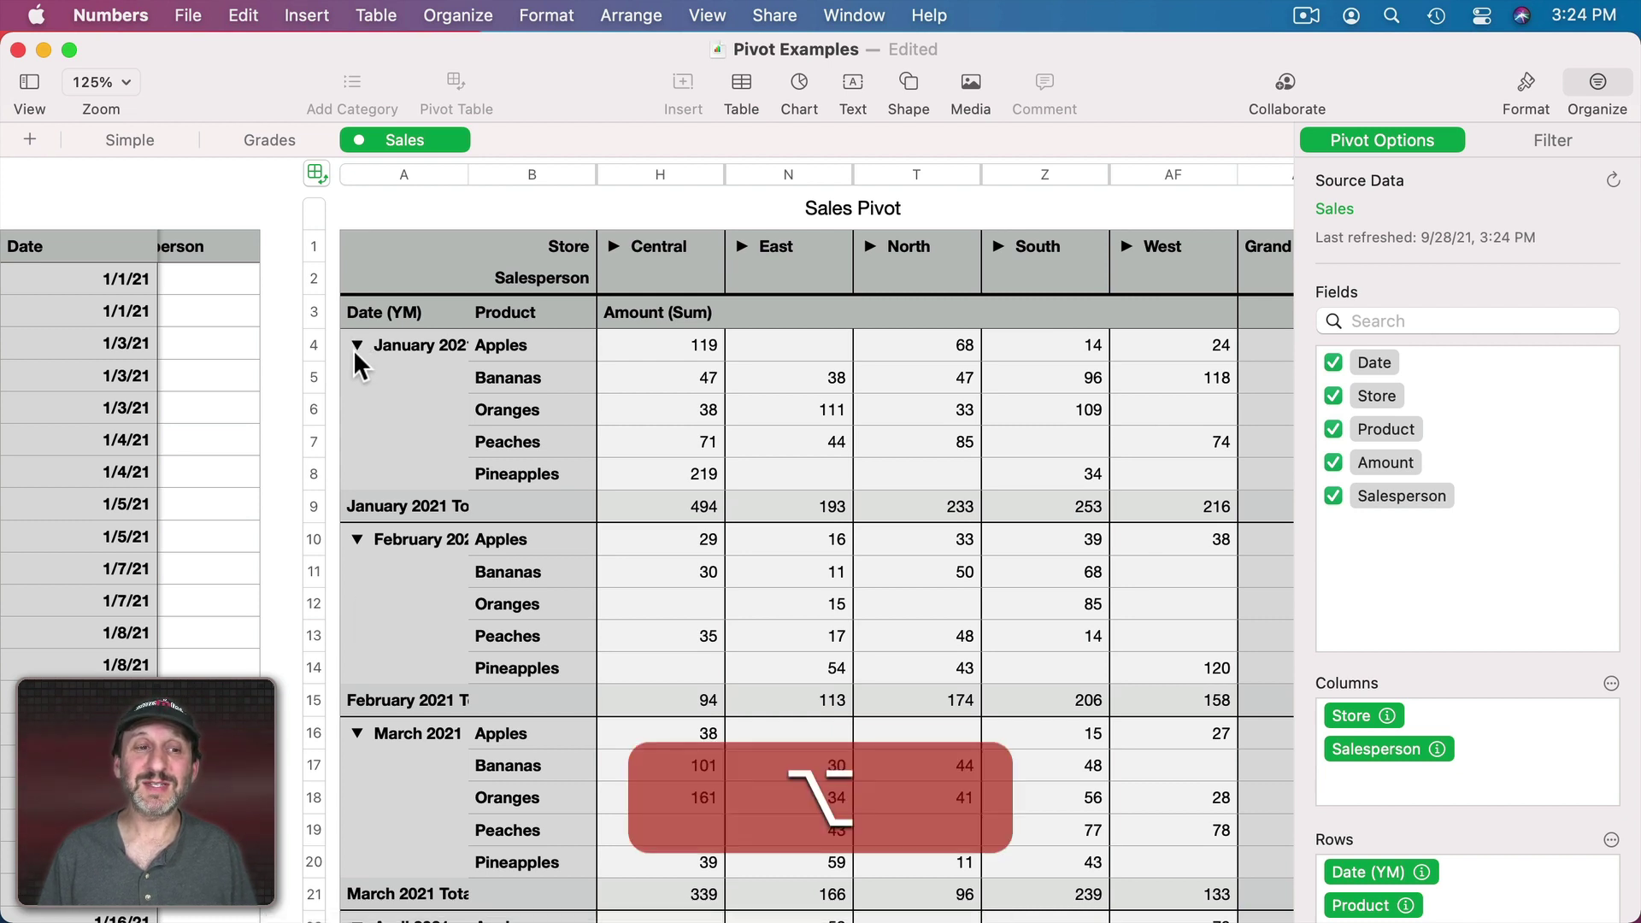
alt+click(355, 344)
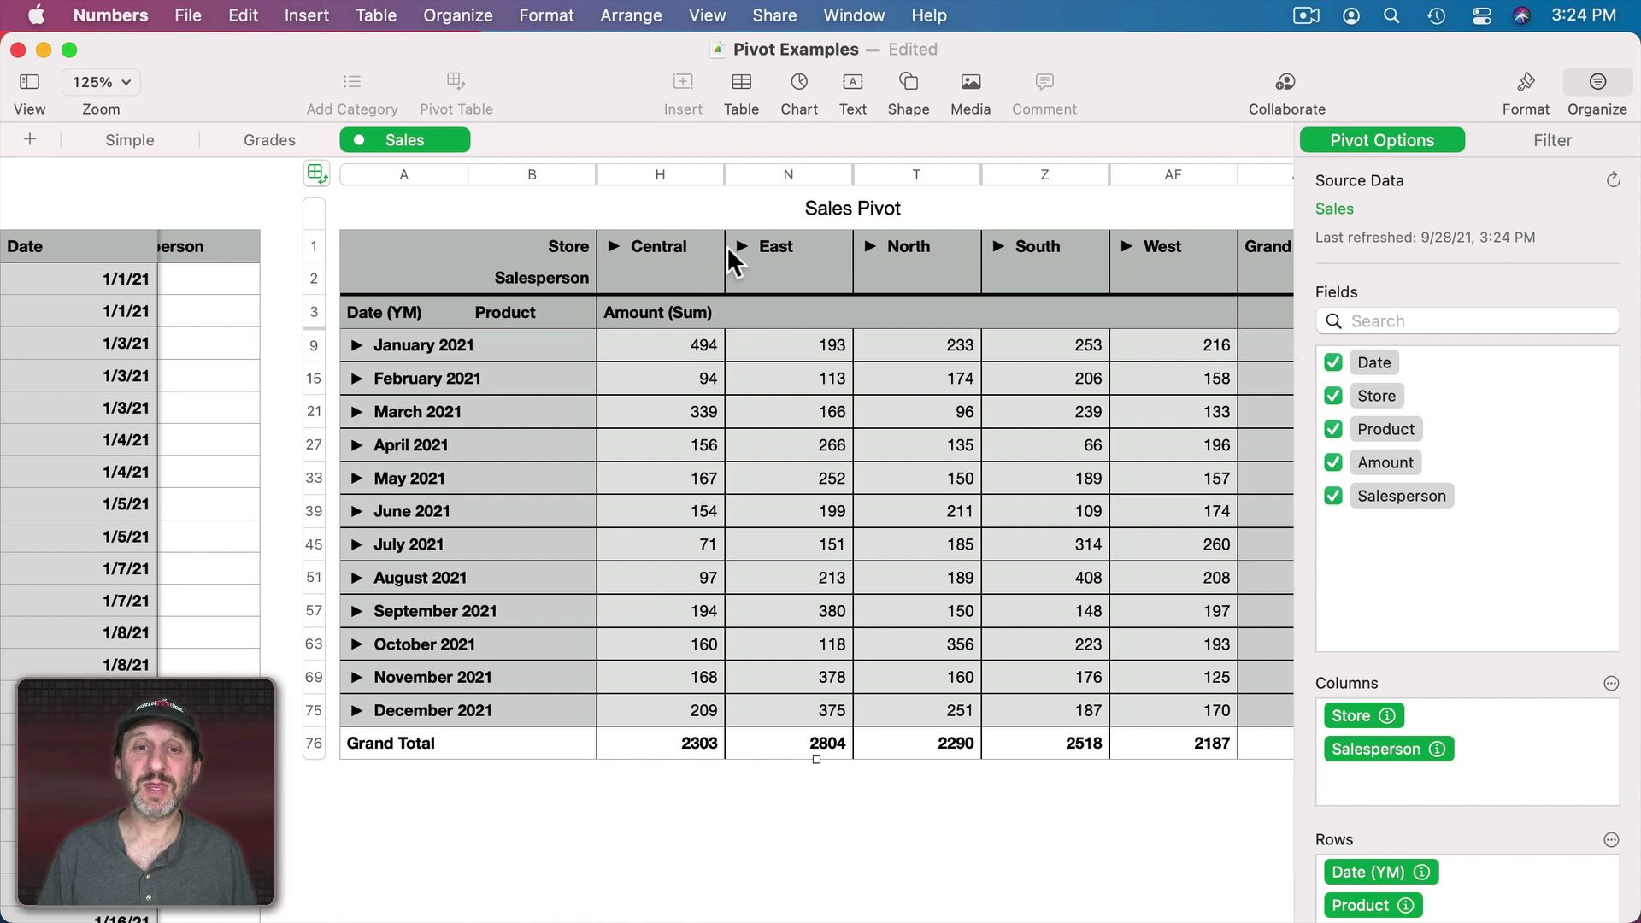
click(611, 246)
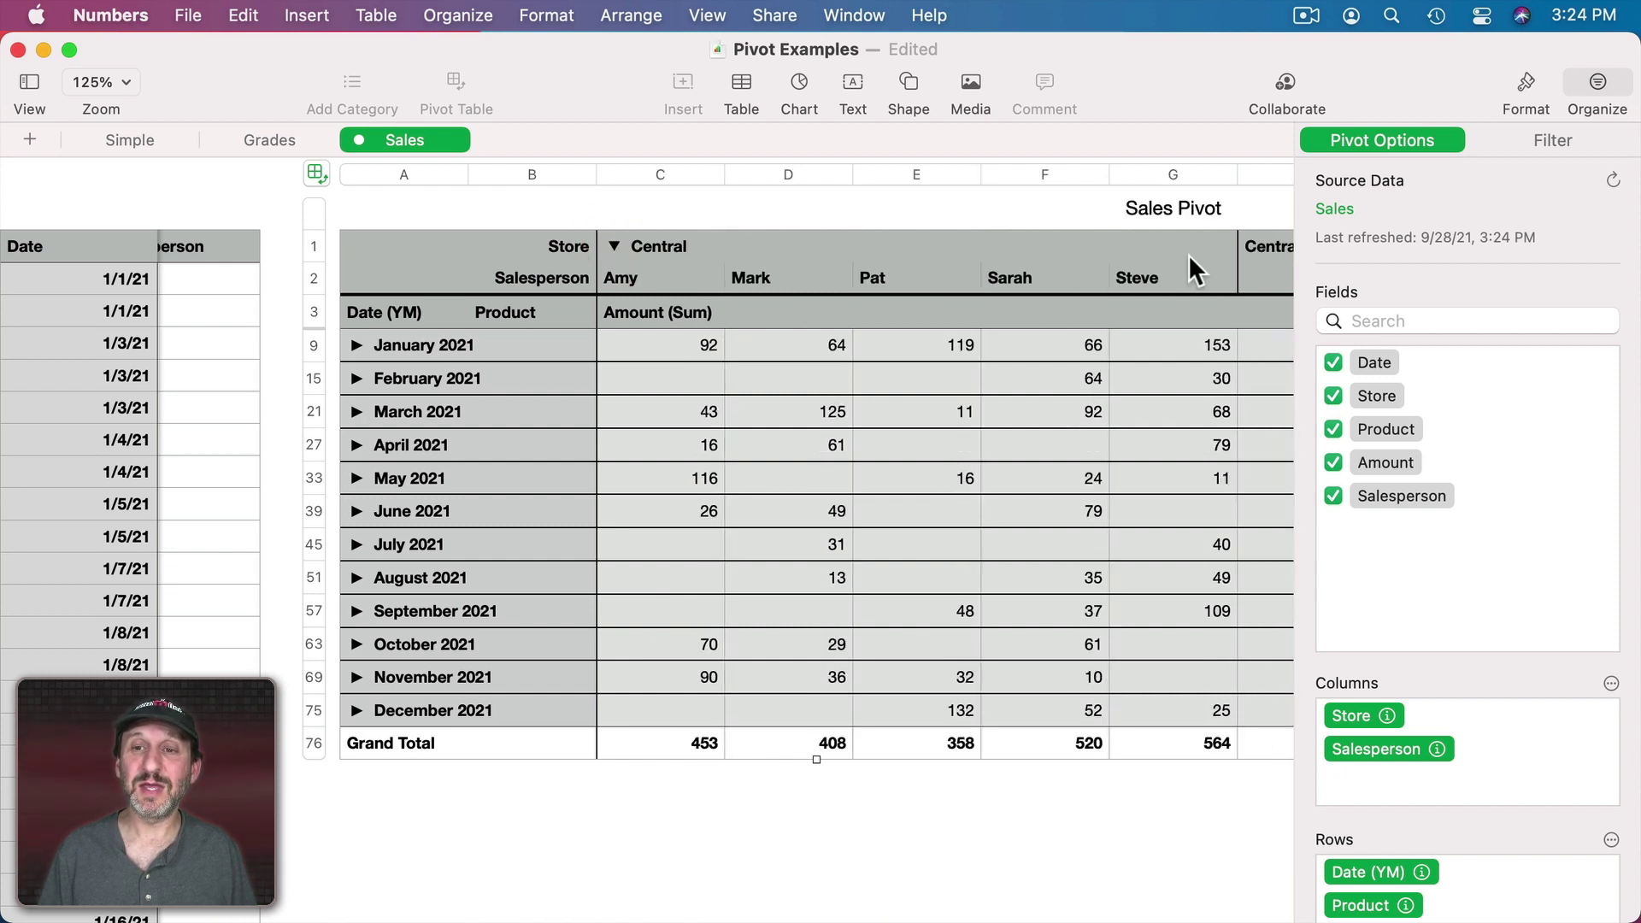
click(614, 244)
click(356, 411)
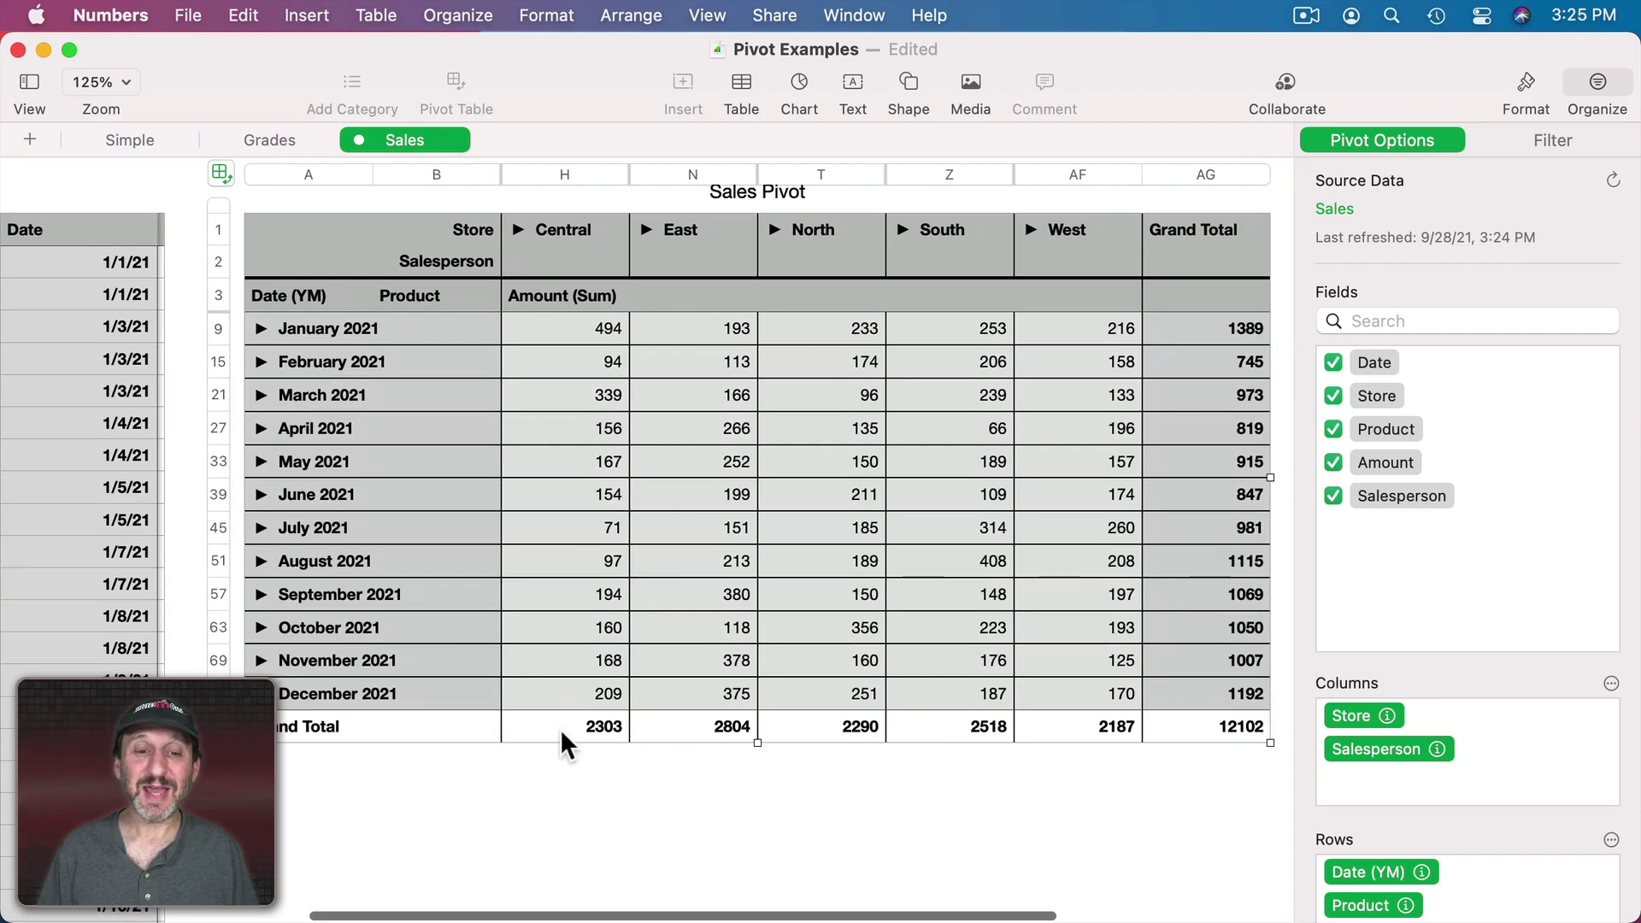
- Show Amount (Sum) values as % of Grand Total, e.g. January 2021 at 11.48%
scroll(1361, 752, down, 5)
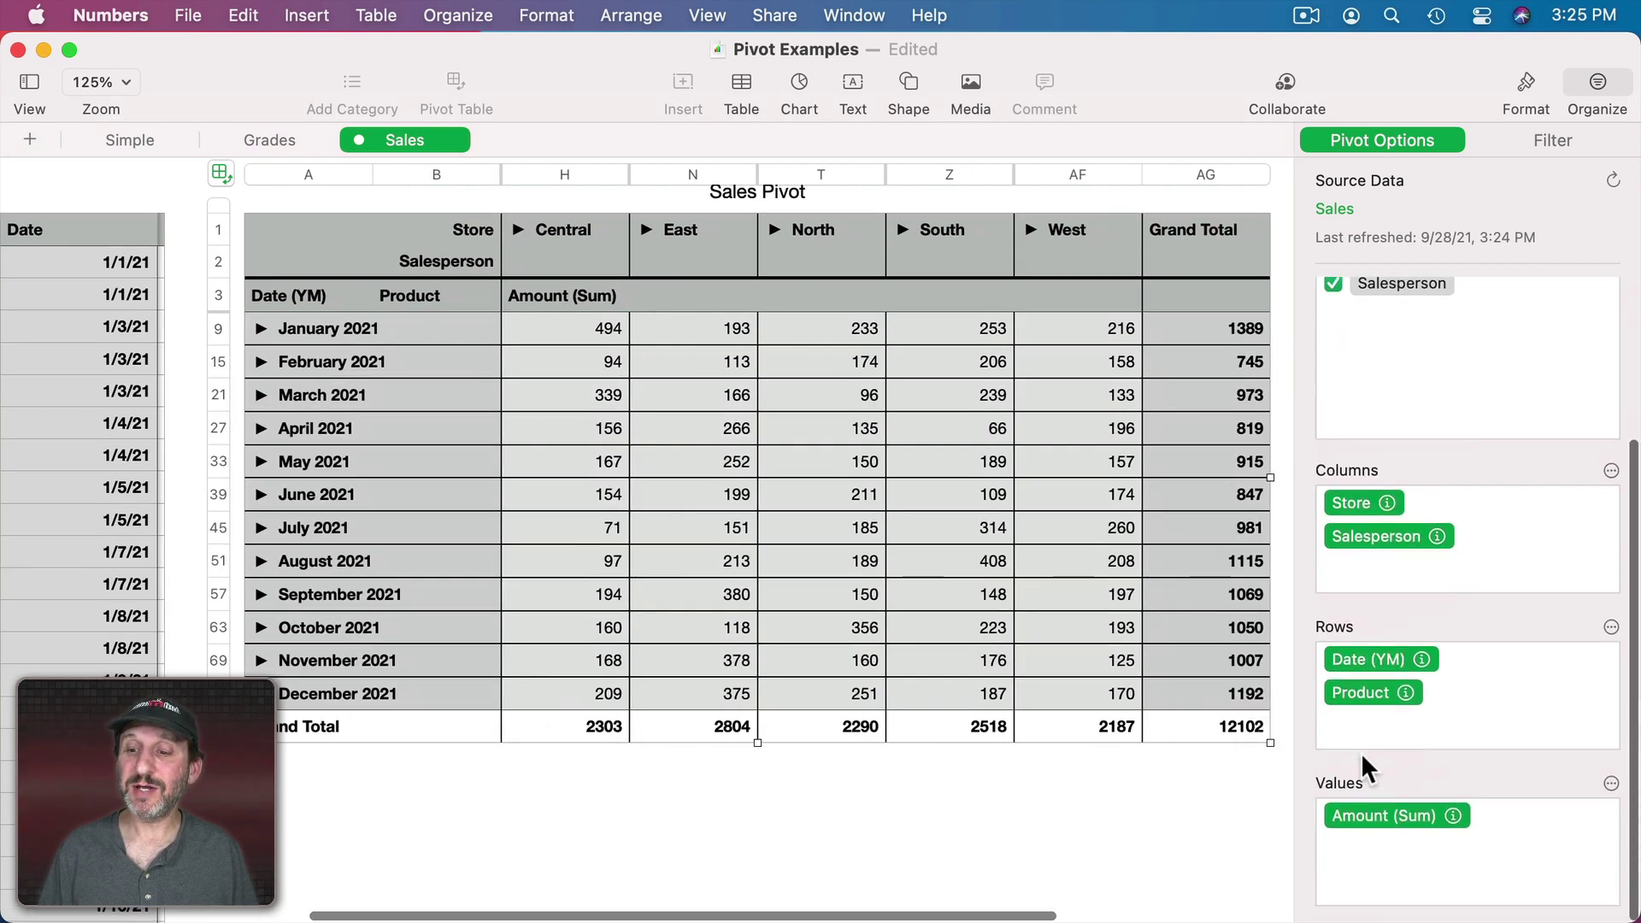
click(1453, 818)
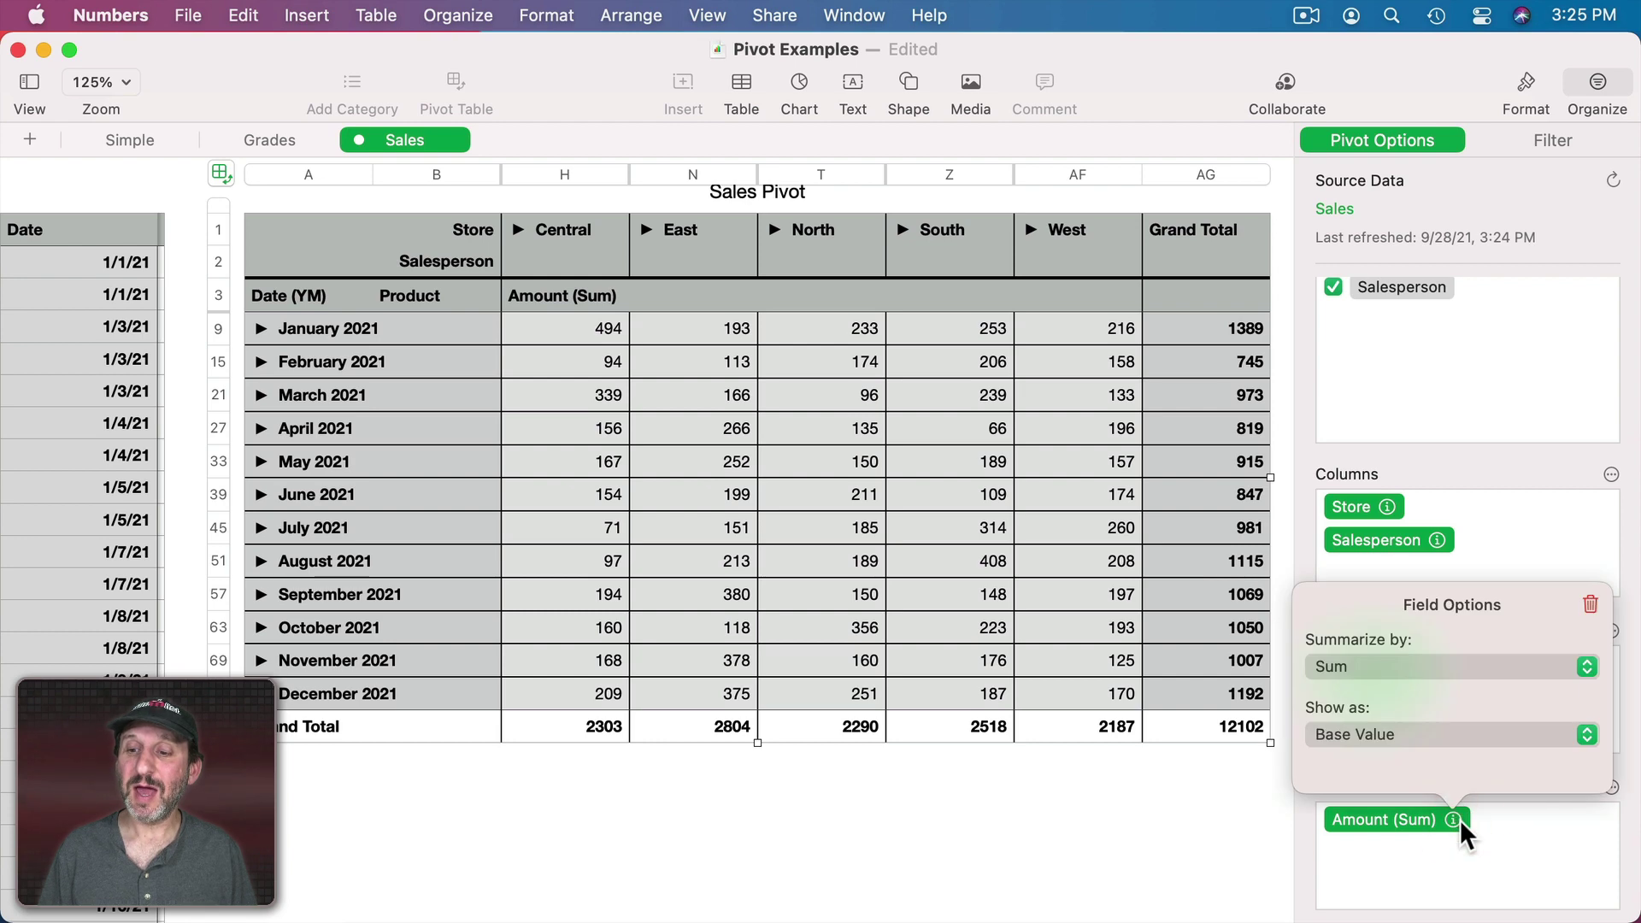
click(1391, 726)
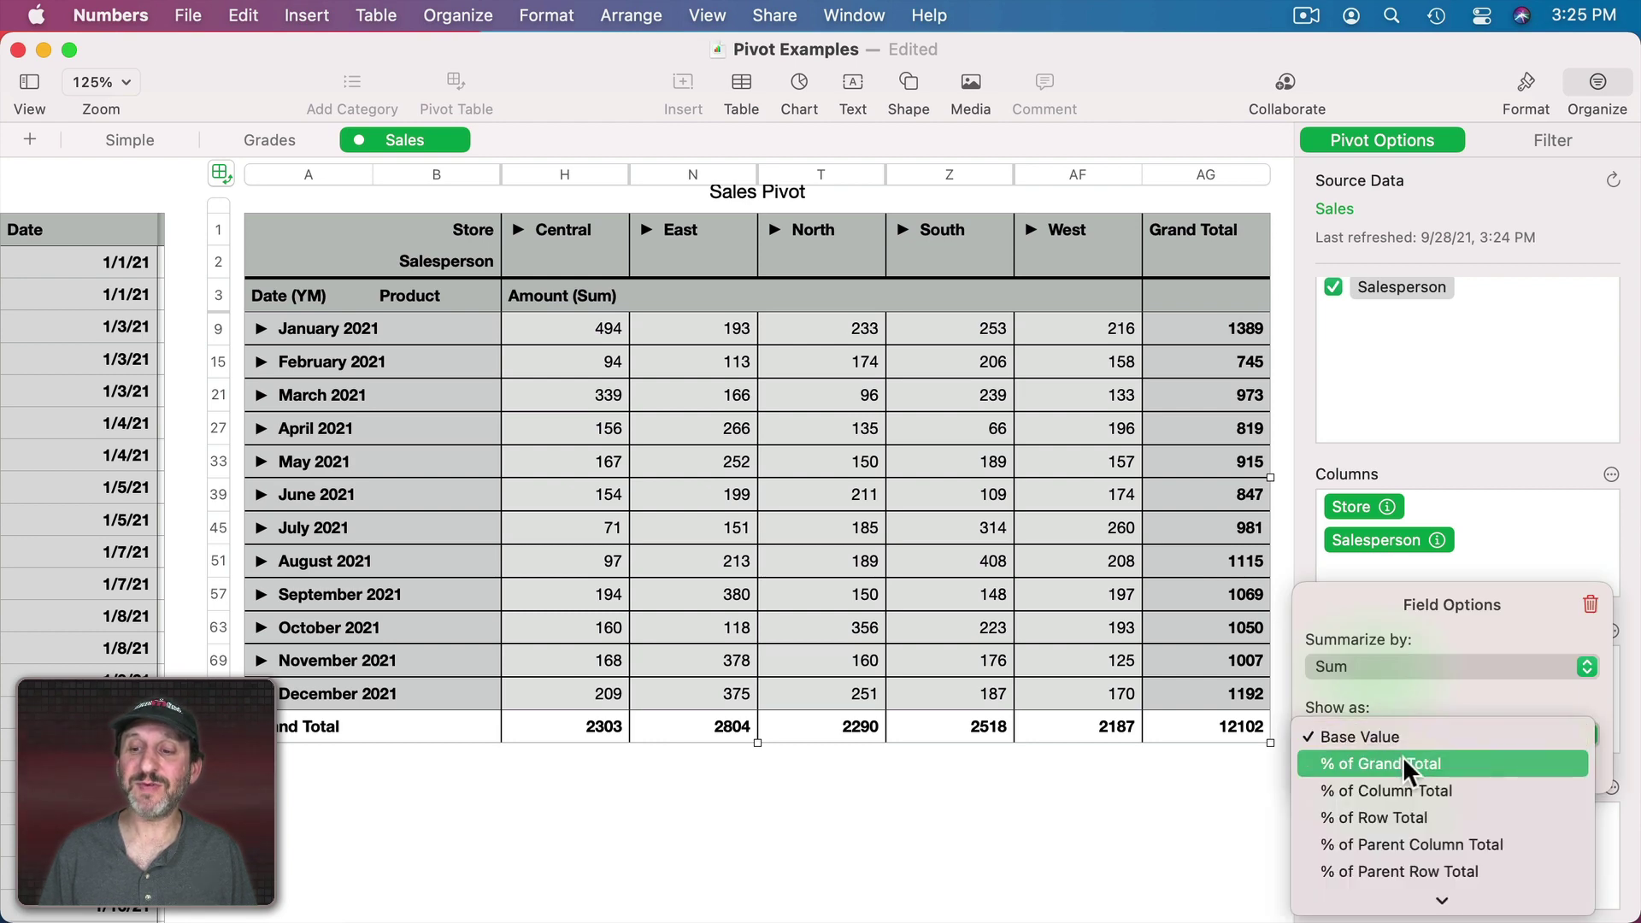
click(1403, 756)
click(1193, 795)
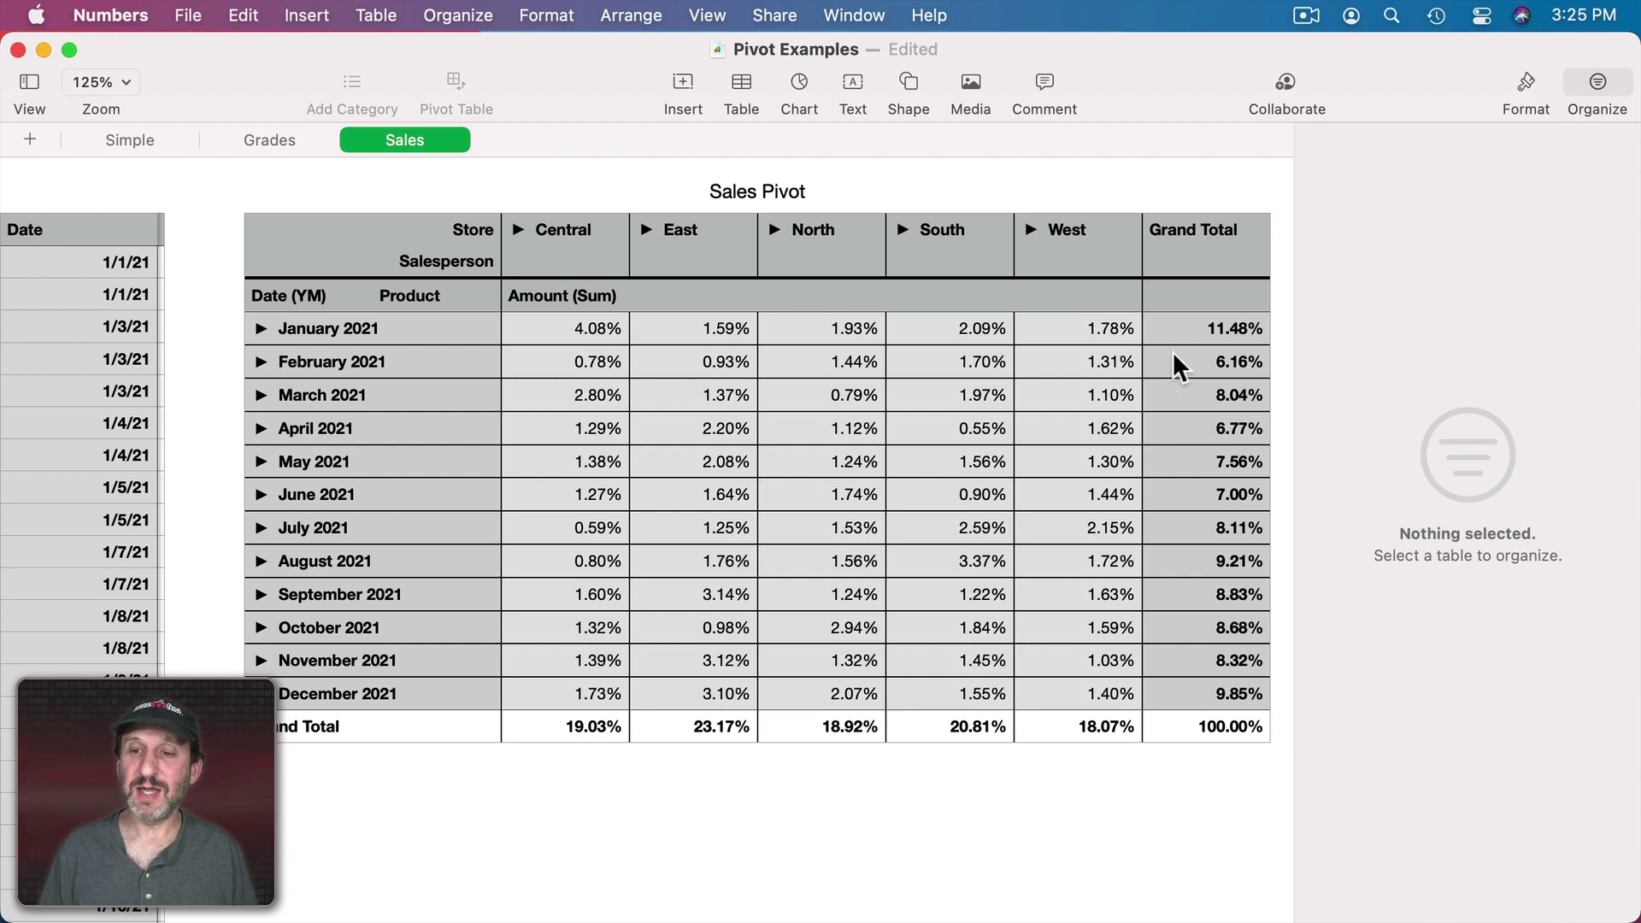
click(1228, 336)
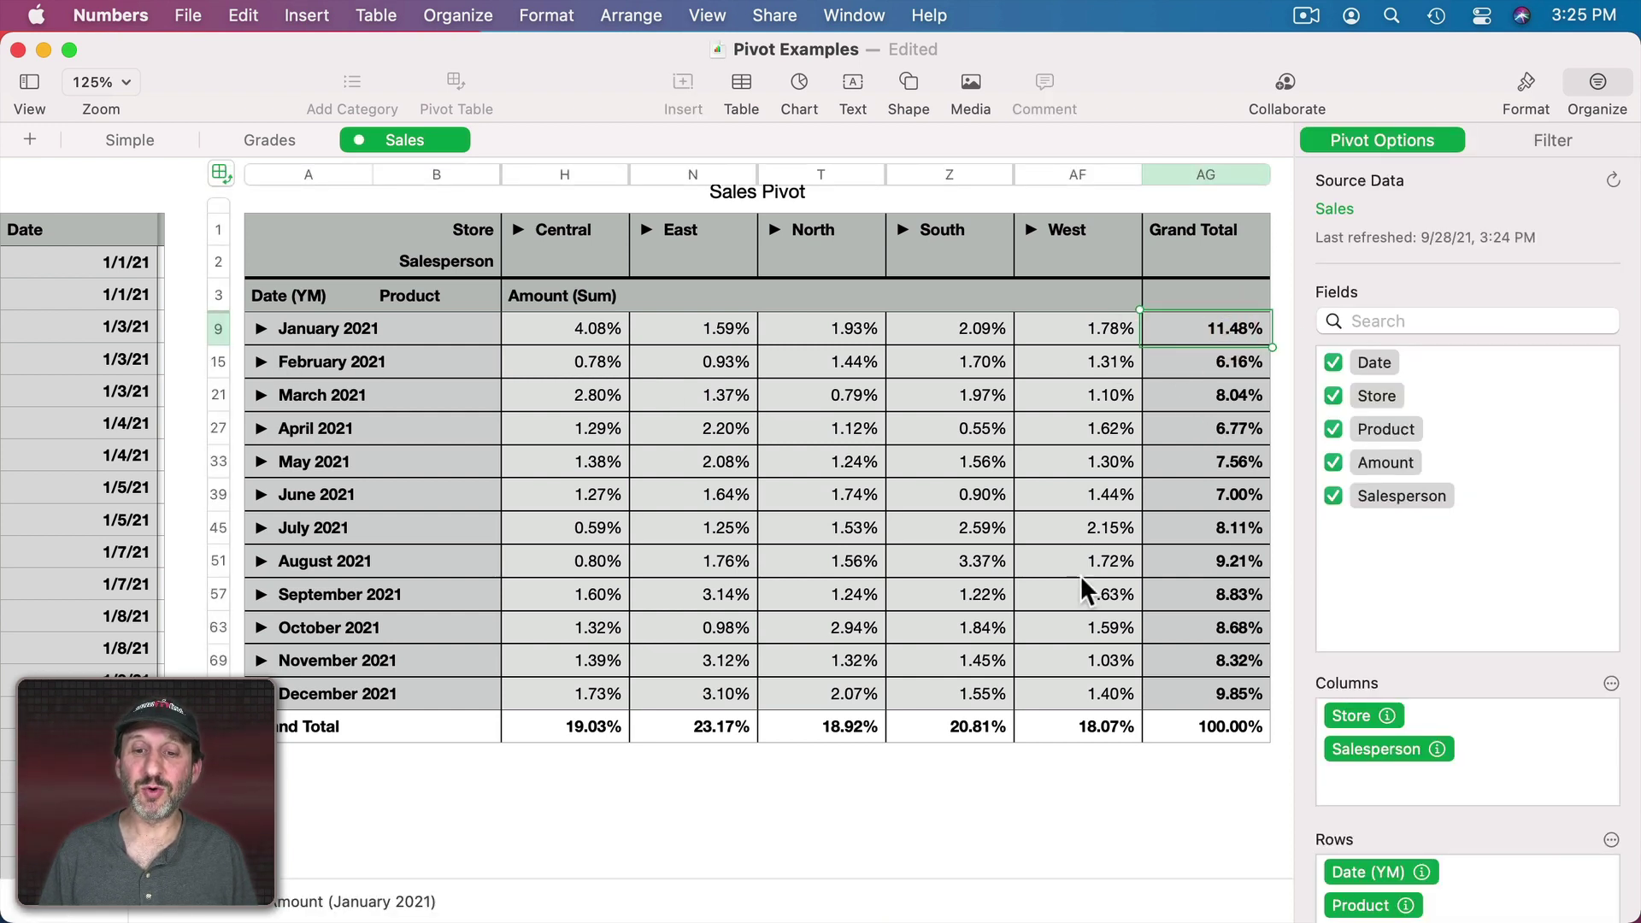
click(687, 241)
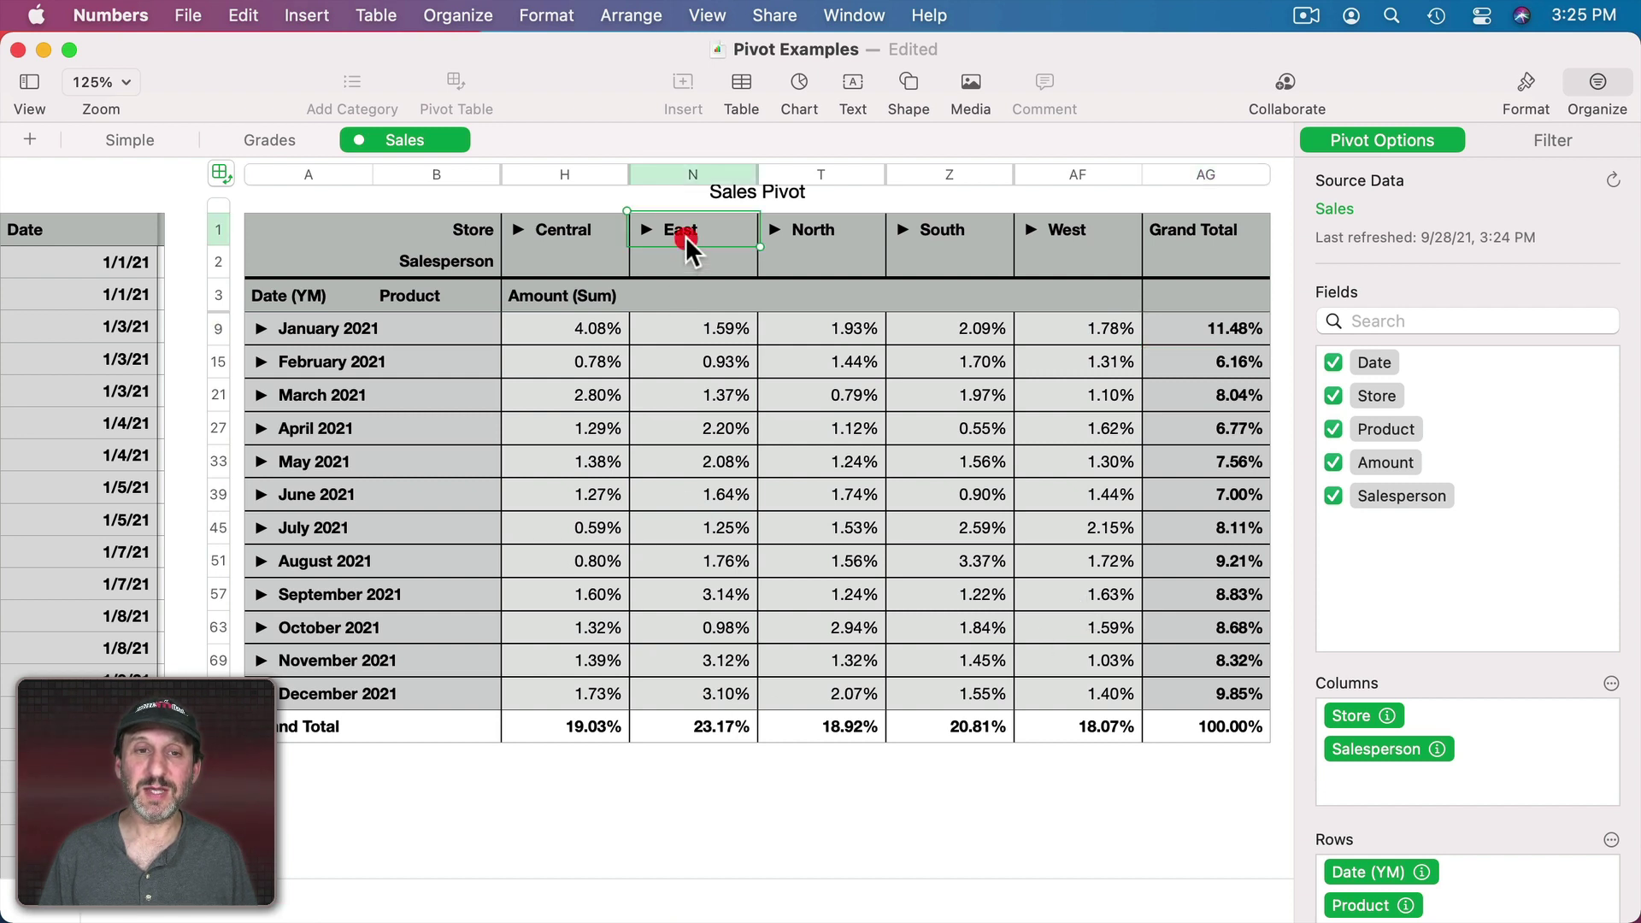
- Move Salesperson above Store in the column grouping and collapse every salesperson group
scroll(1404, 738, down, 2)
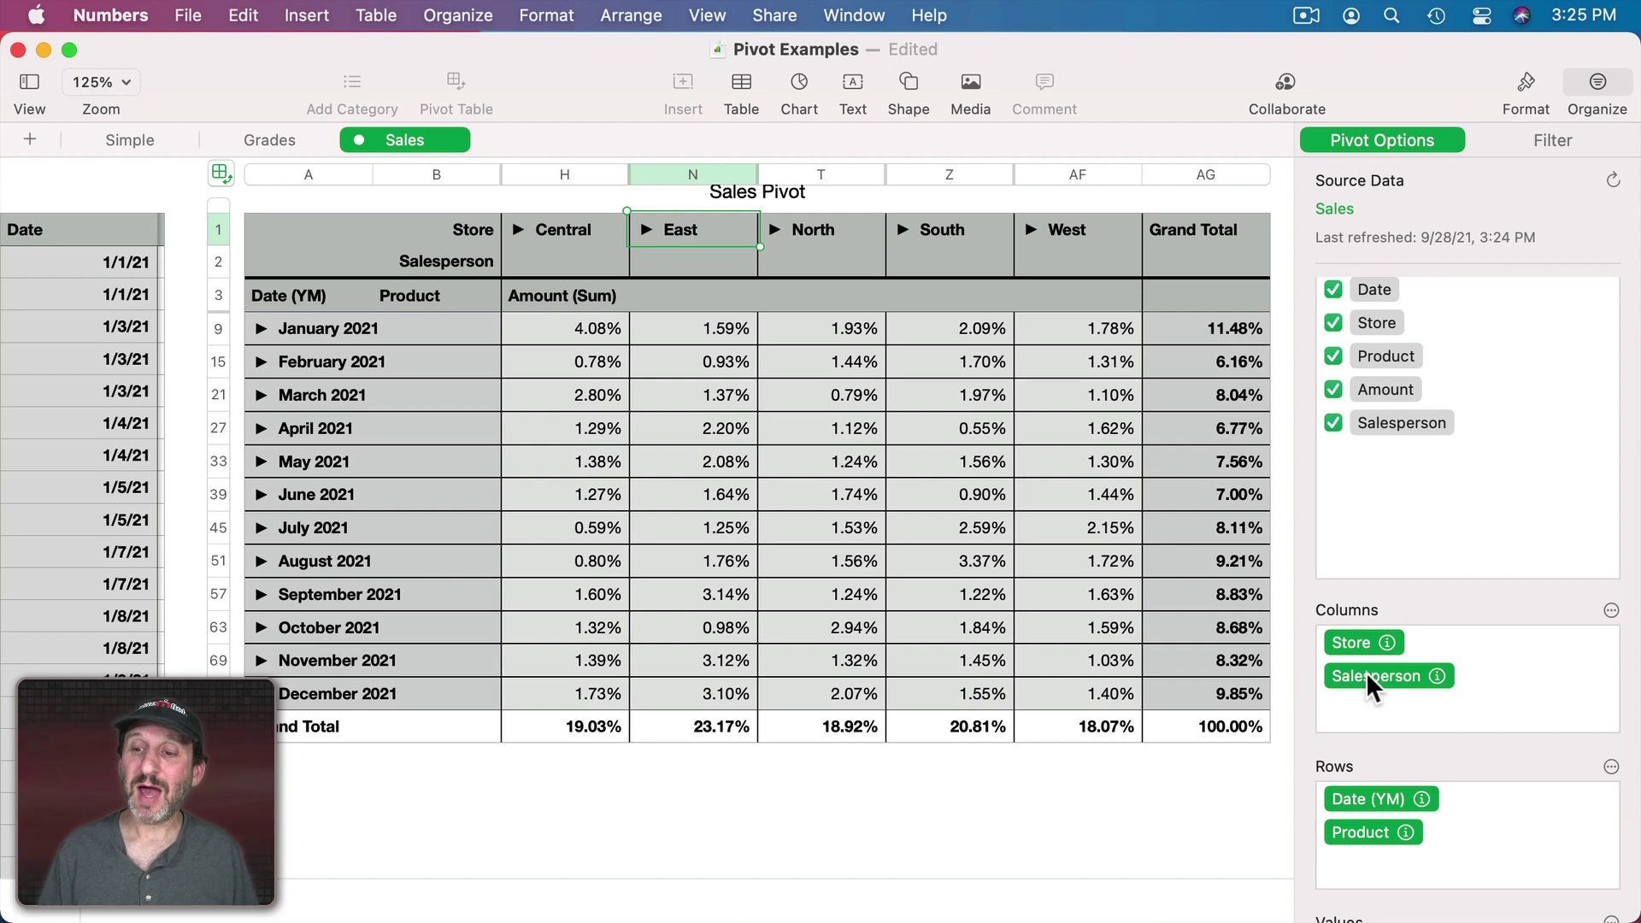
drag(1366, 672, 1357, 626)
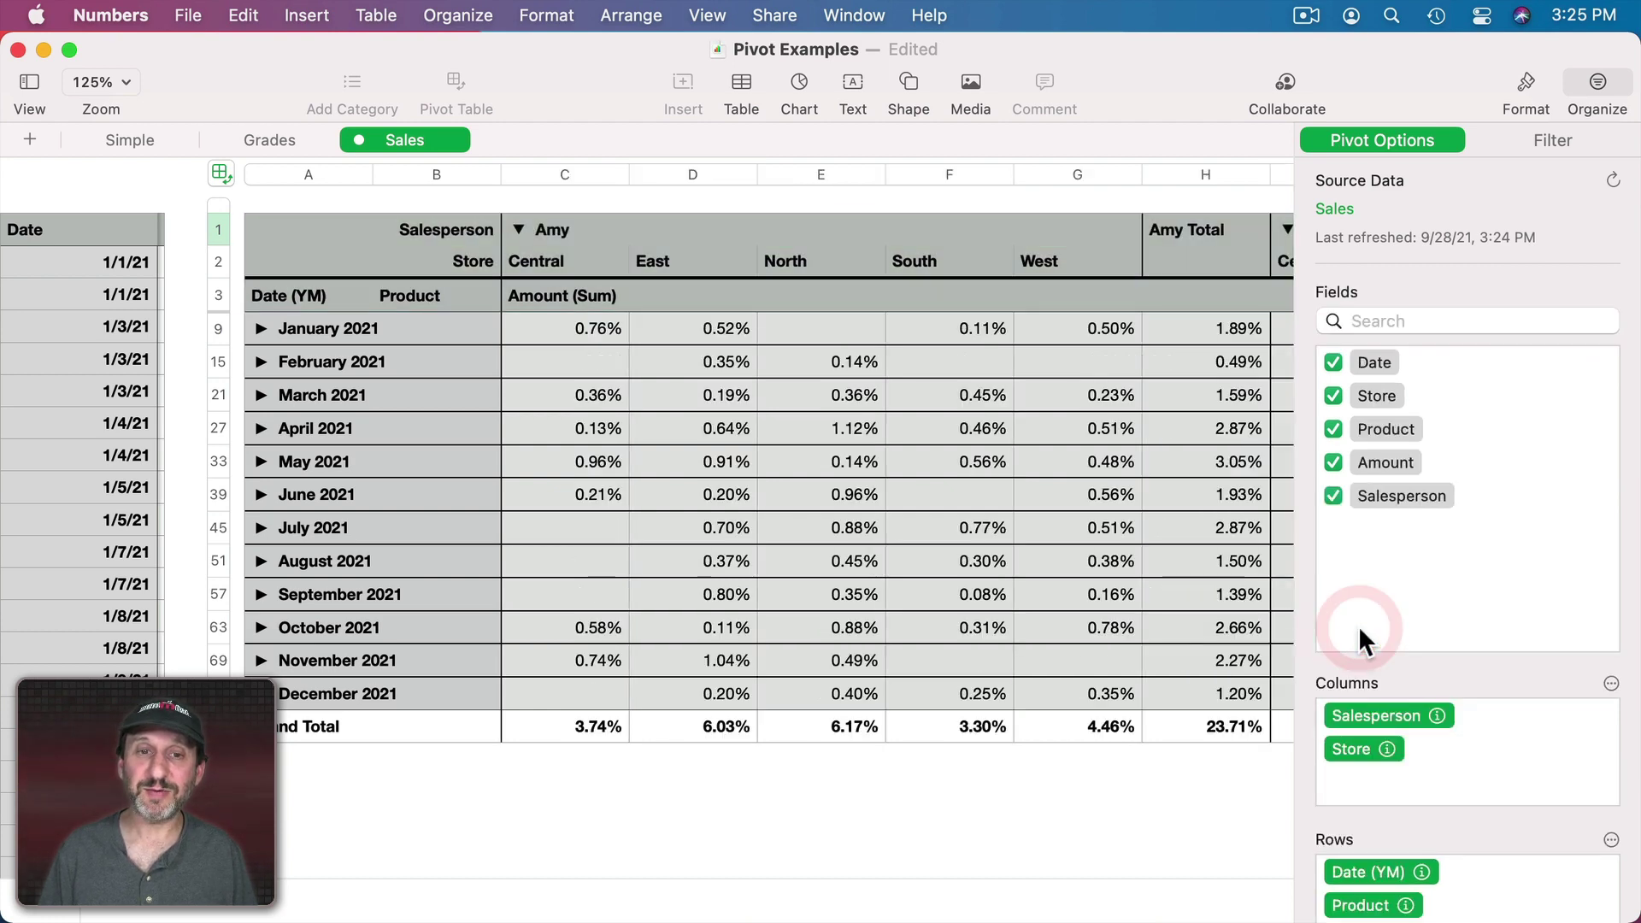
alt+click(516, 226)
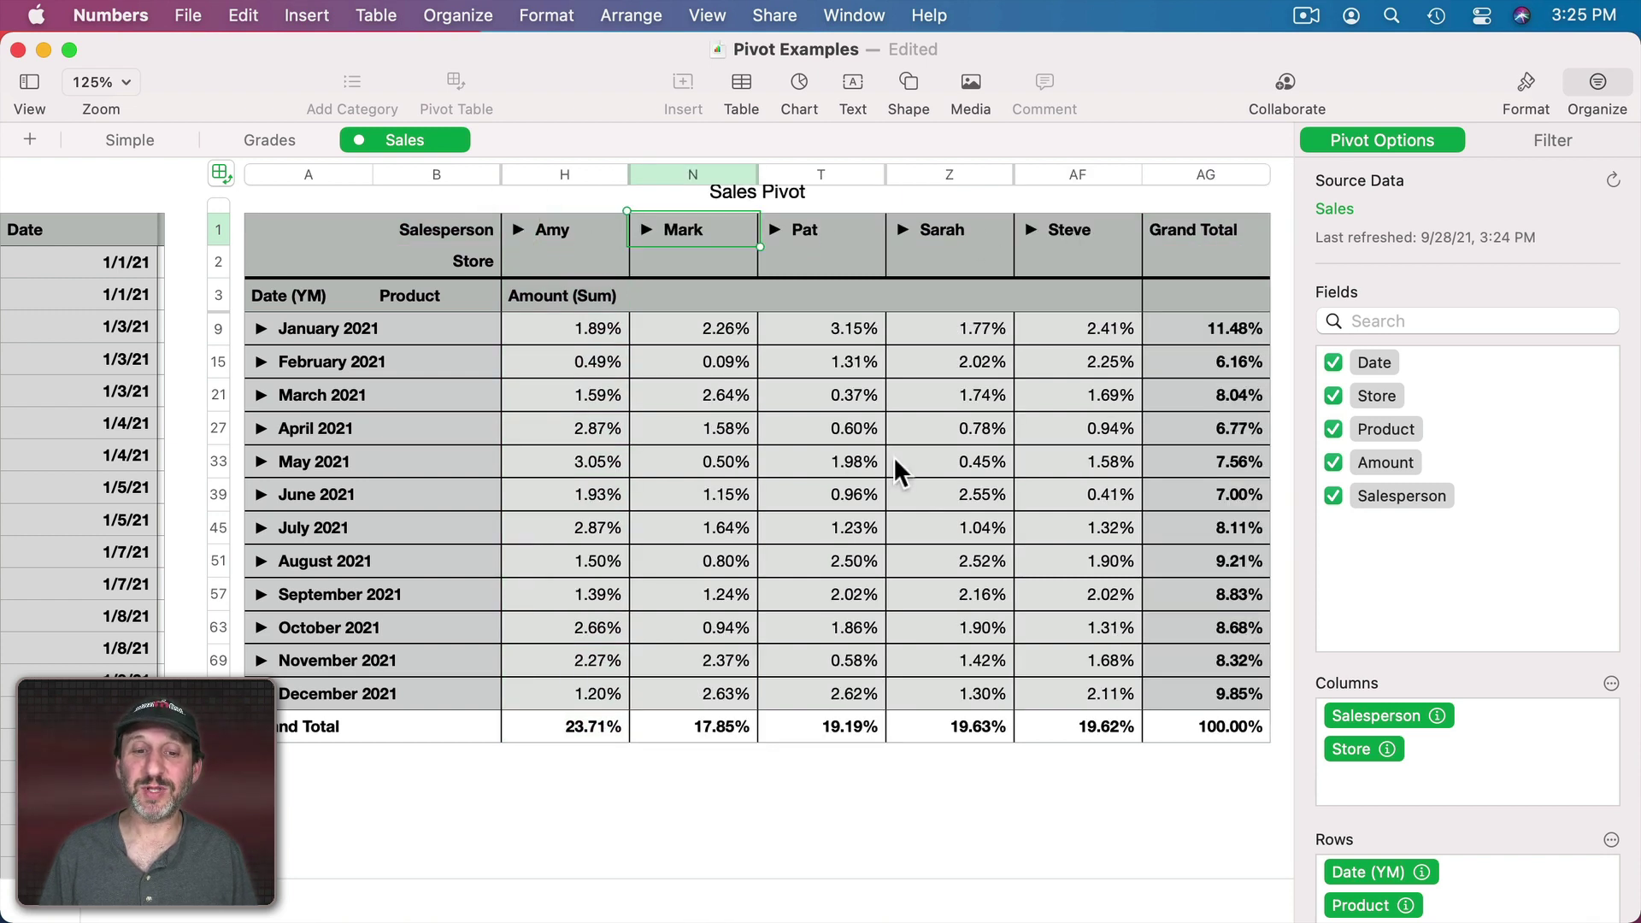
click(573, 728)
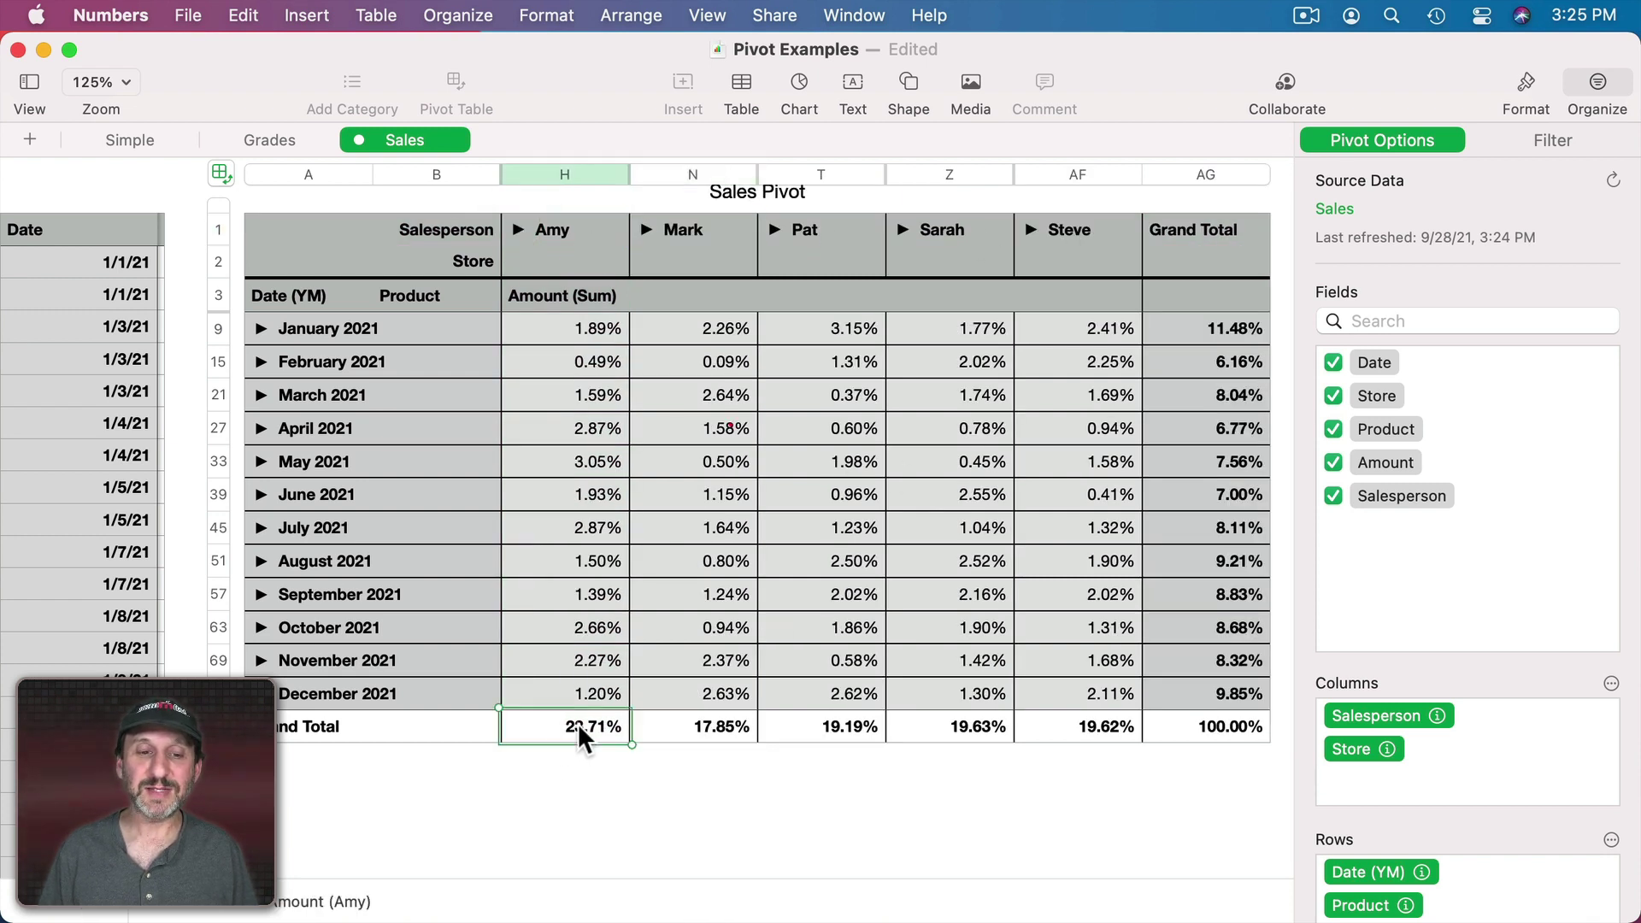